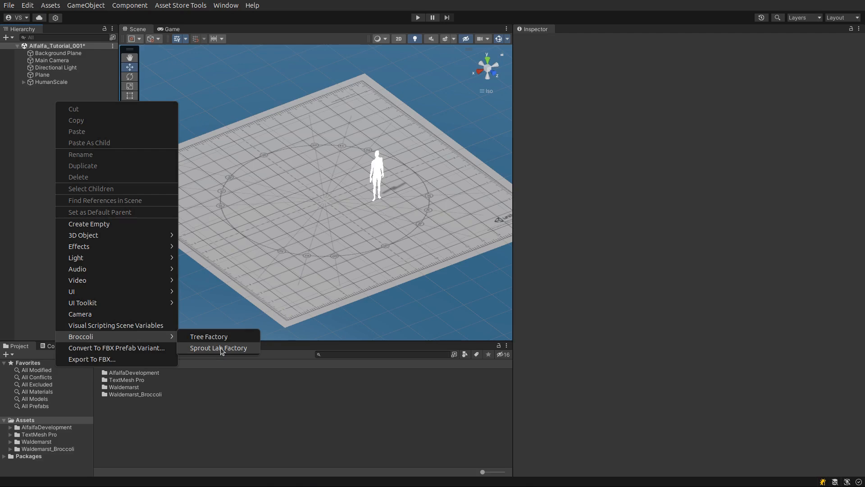
Add a Sprout Lab Factory object to the scene and open its Sprout Lab editor docked beside the Inspector.
click(221, 347)
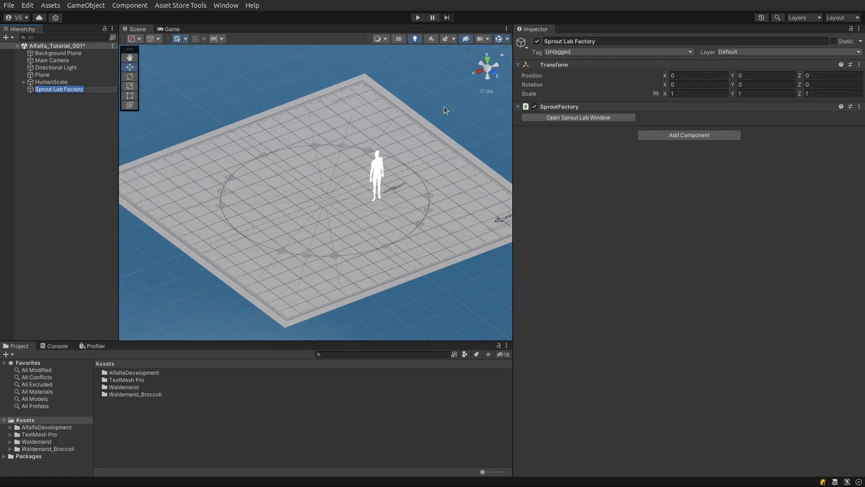
click(581, 118)
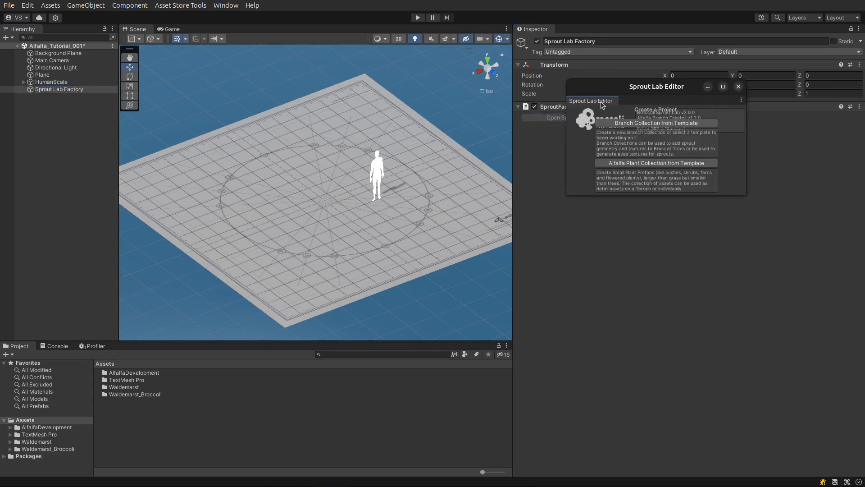
drag(601, 101, 586, 30)
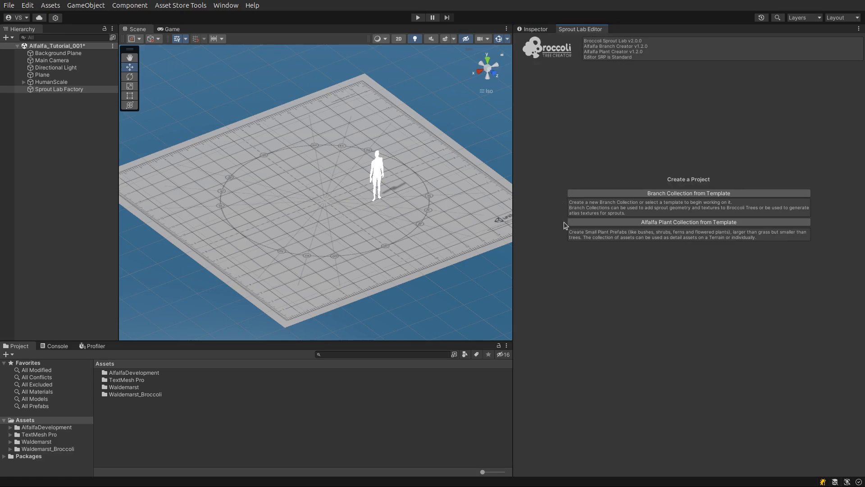
Create an Alfalfa plant collection from the Daisy template and inspect the loaded plant in the preview.
click(696, 222)
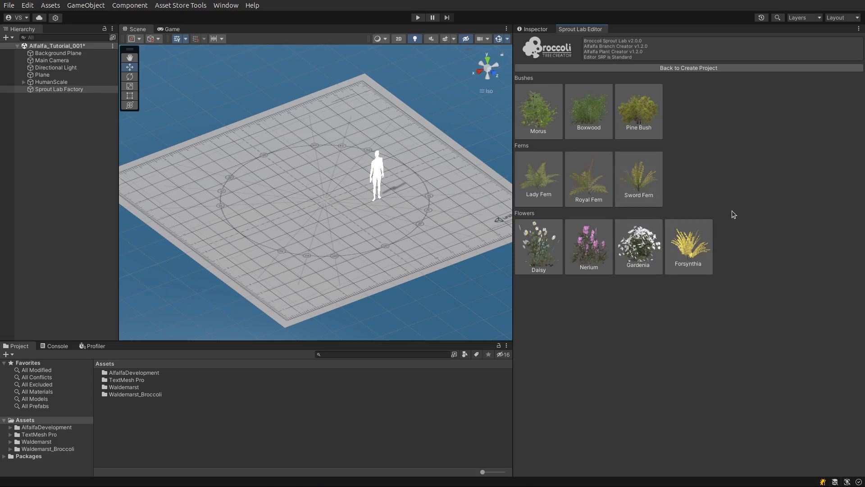
click(551, 255)
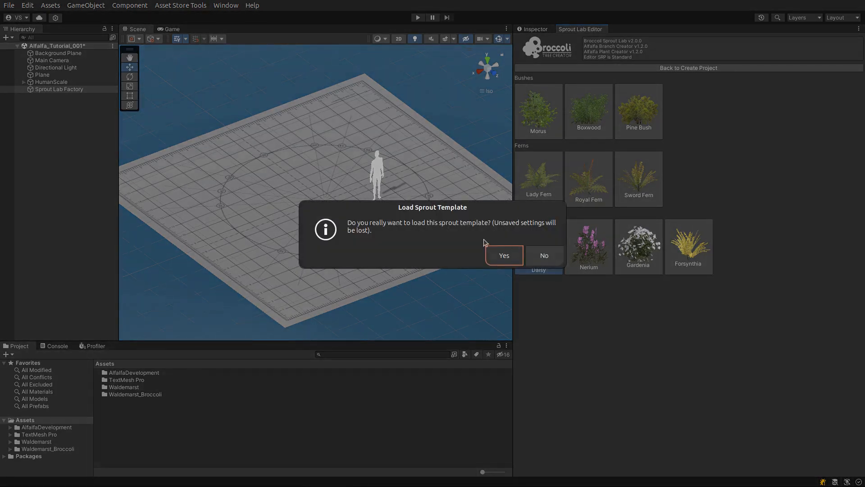
click(513, 260)
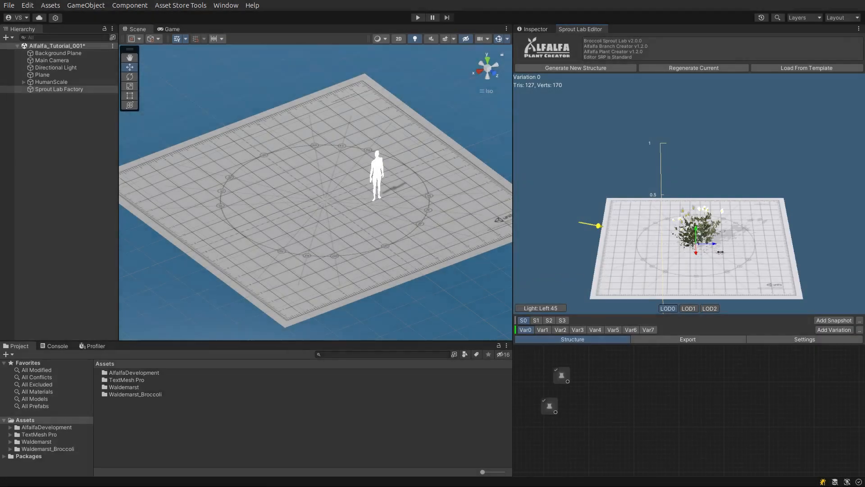
scroll(706, 238, up, 8)
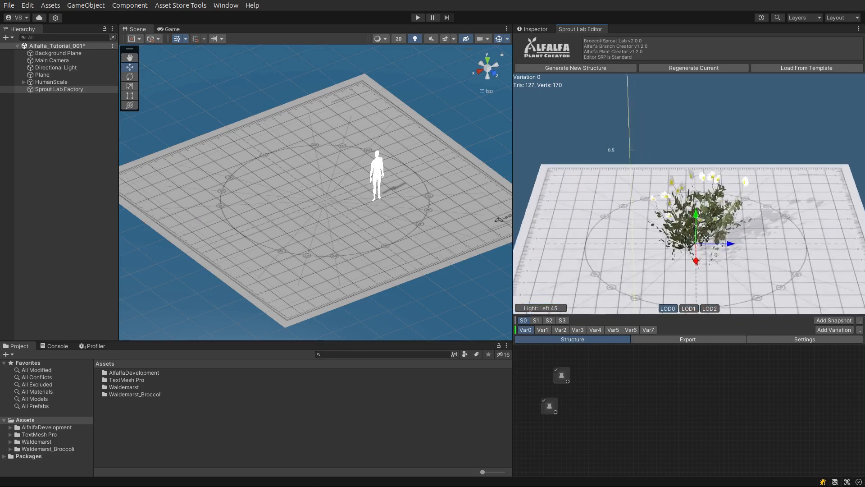
drag(726, 247, 856, 242)
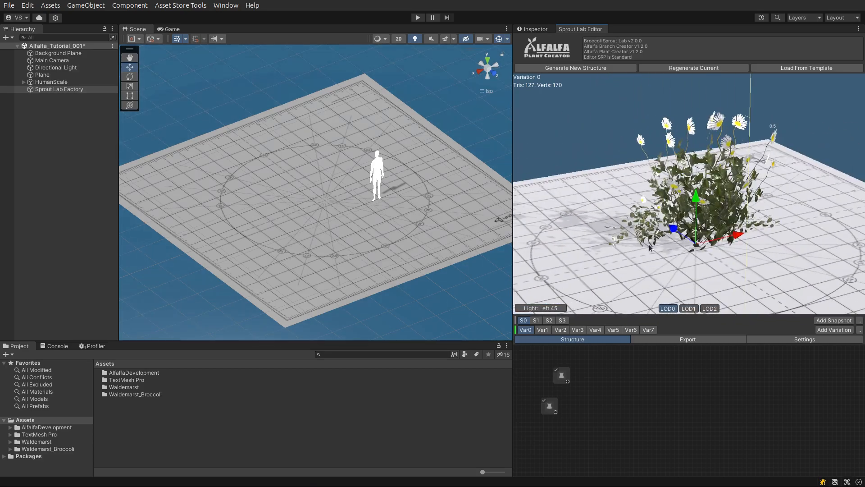
drag(759, 238, 727, 238)
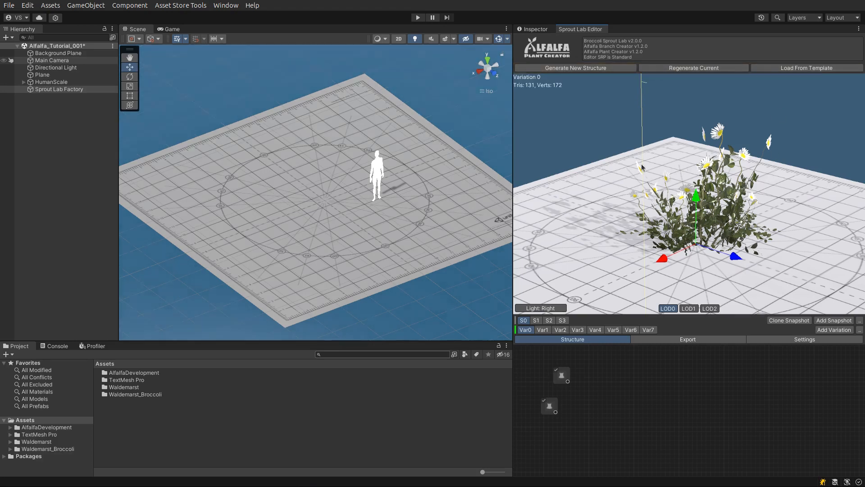
Generate a new random structure for Variation 0 of the daisy plant five times.
click(599, 68)
click(599, 69)
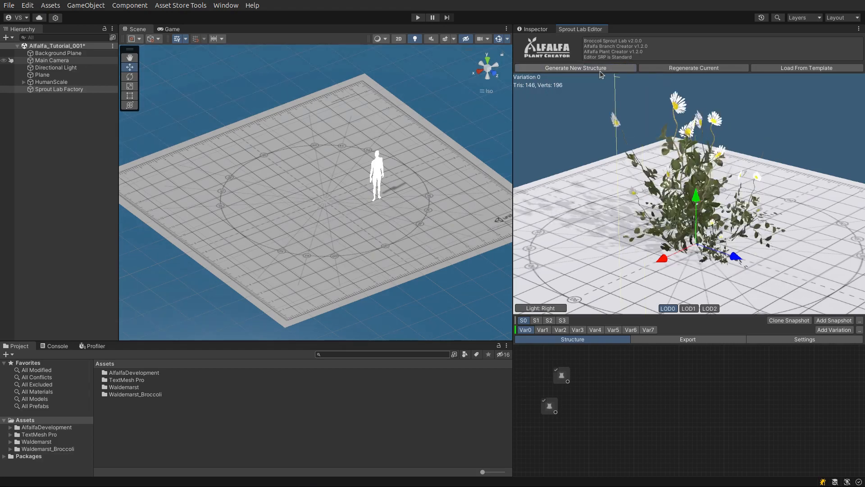
click(599, 71)
click(599, 71)
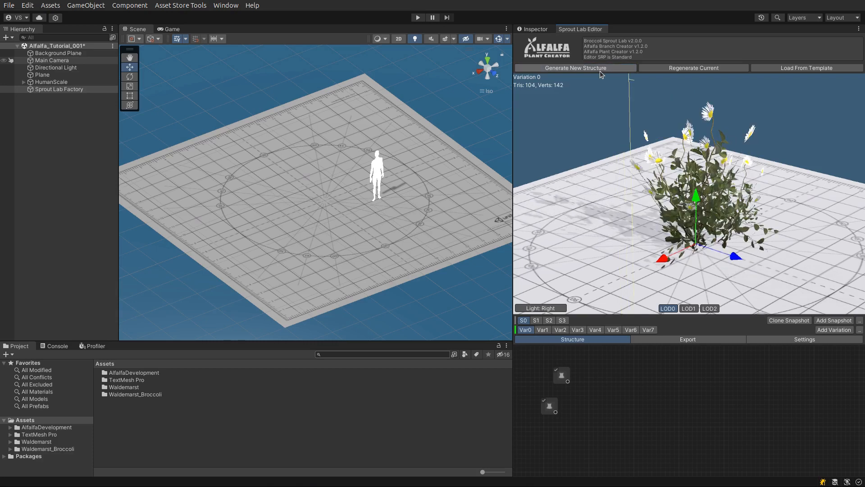
click(600, 71)
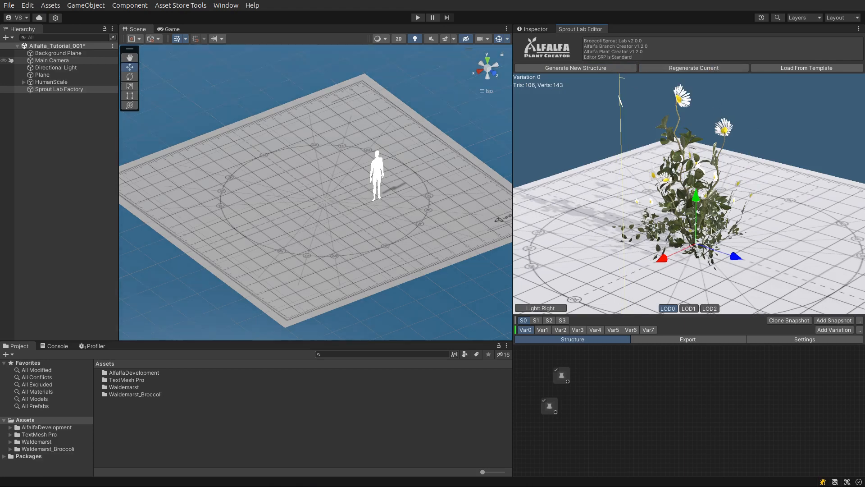
View the available plant templates and return to the structure view without loading one.
click(780, 69)
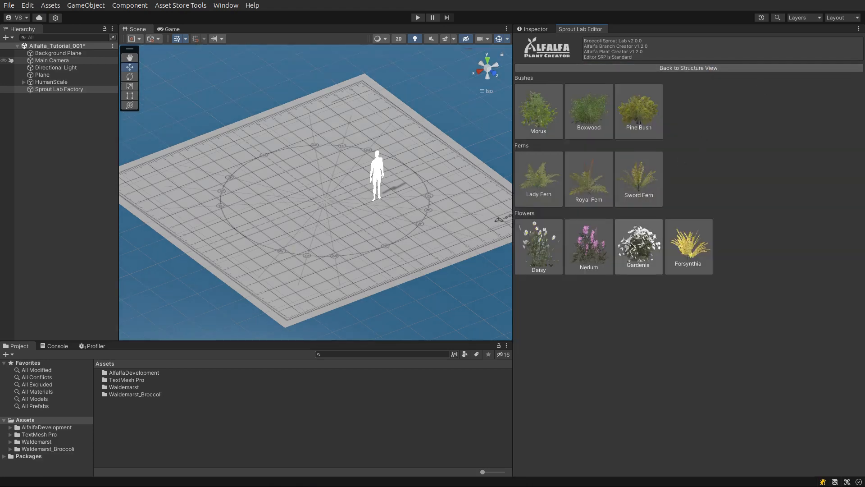
click(721, 67)
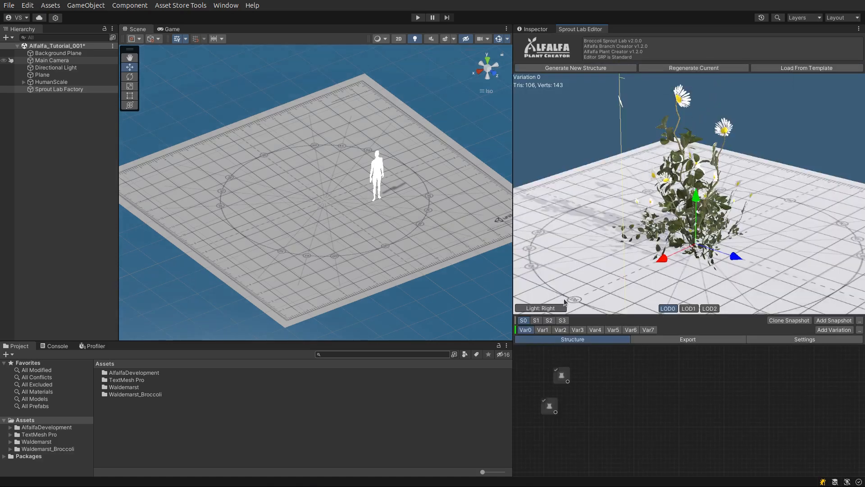
Set the plant preview's light direction to Left, and preview LOD2 before returning to LOD0.
click(540, 308)
click(540, 308)
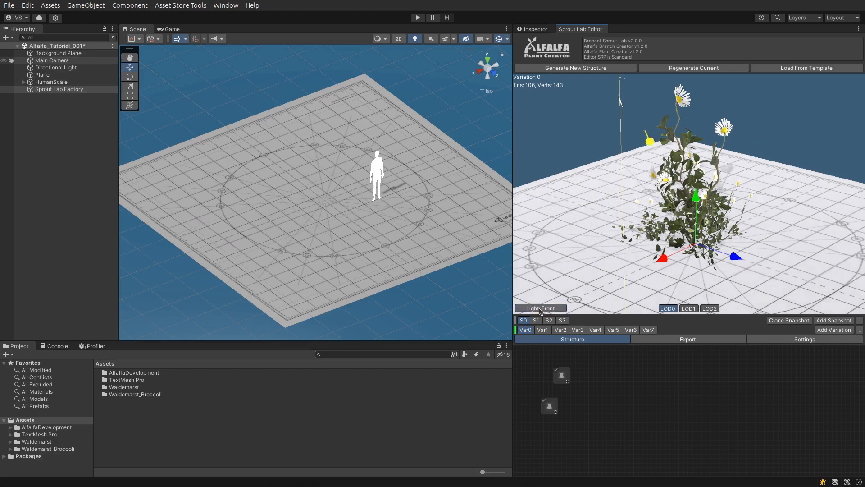
click(540, 309)
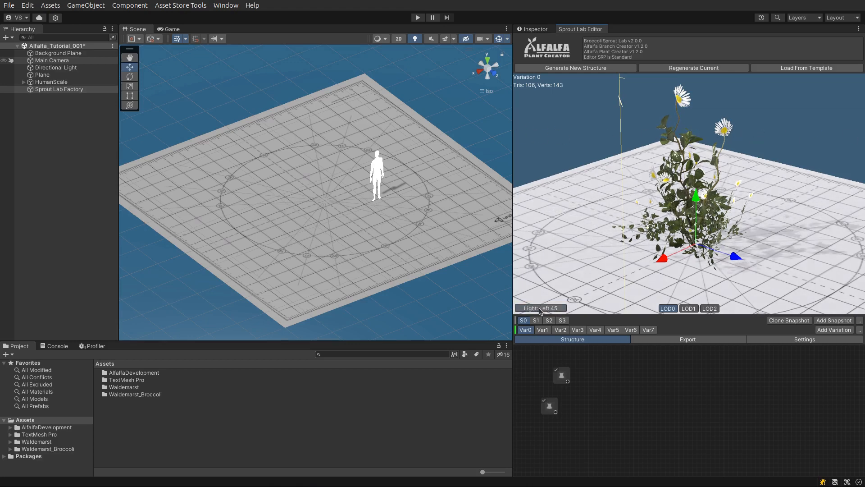
click(539, 308)
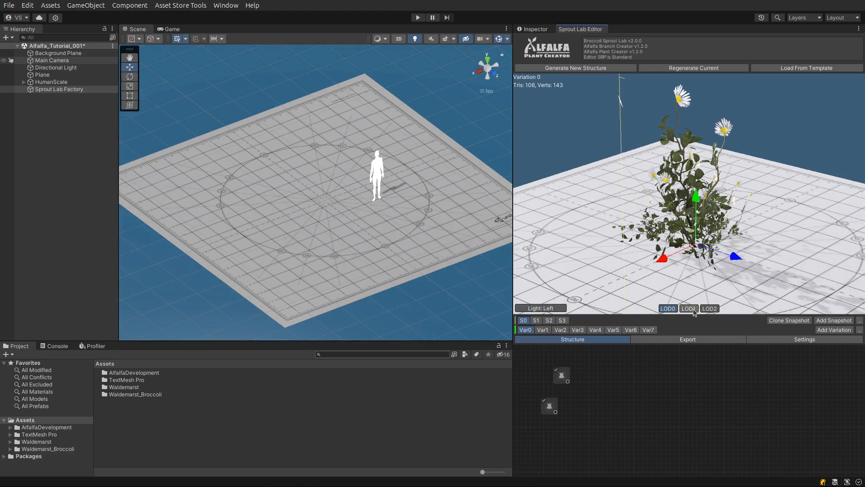
click(710, 309)
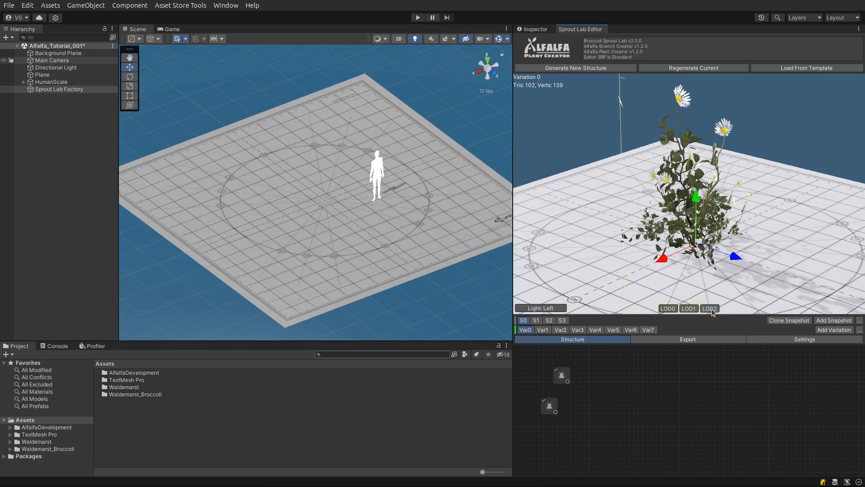
click(671, 310)
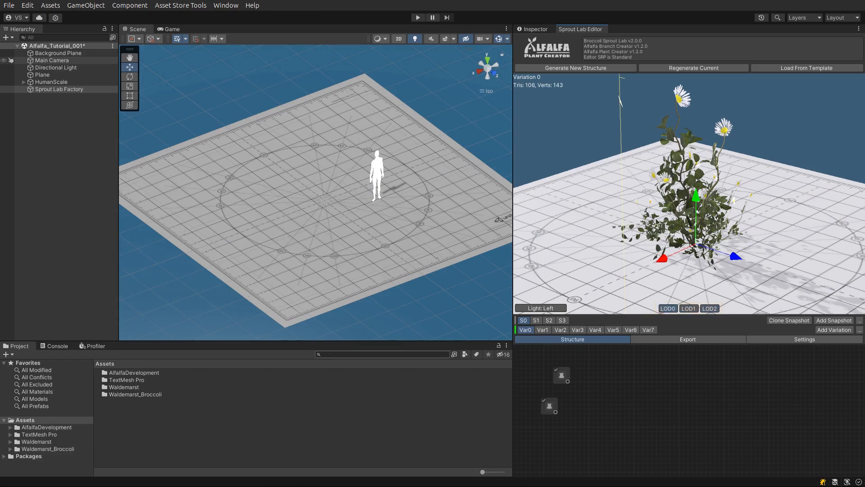
Look through plant variations Var1 to Var7 one by one and return to Var0.
click(542, 330)
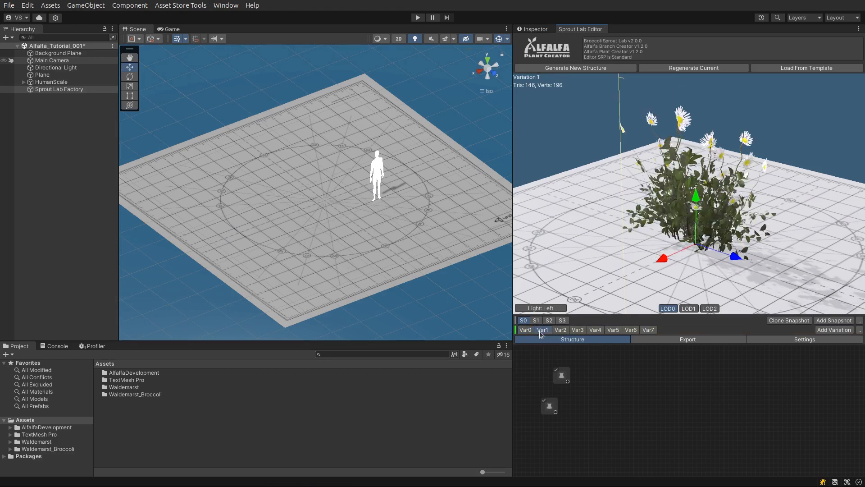
click(563, 330)
click(577, 330)
click(595, 330)
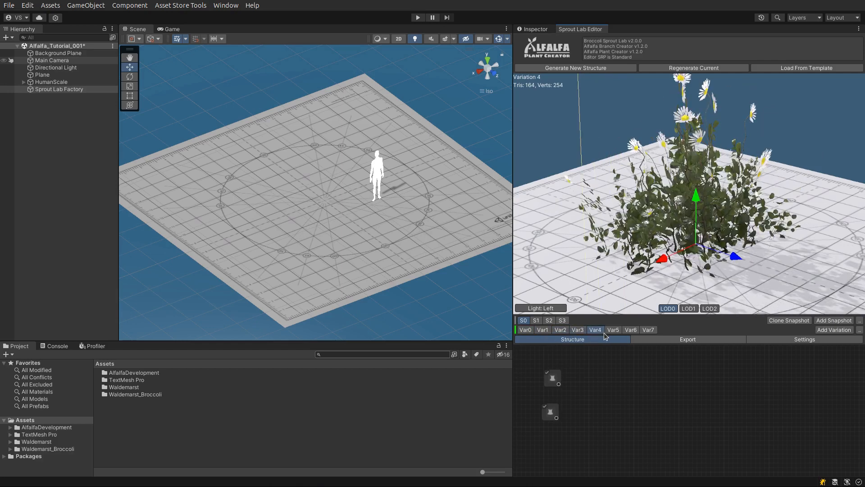
click(612, 330)
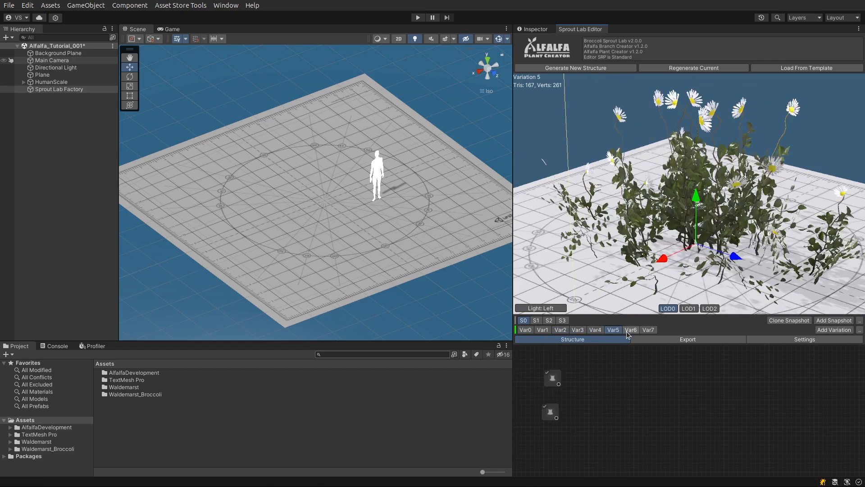
click(630, 331)
click(645, 330)
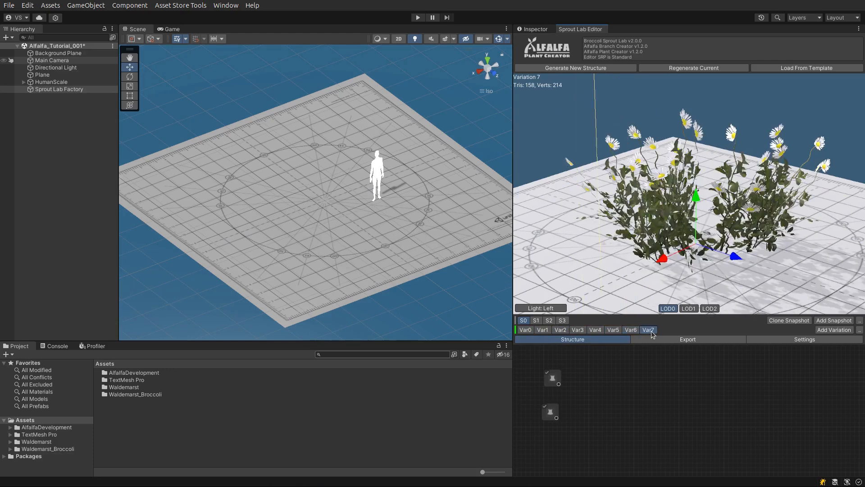
click(531, 330)
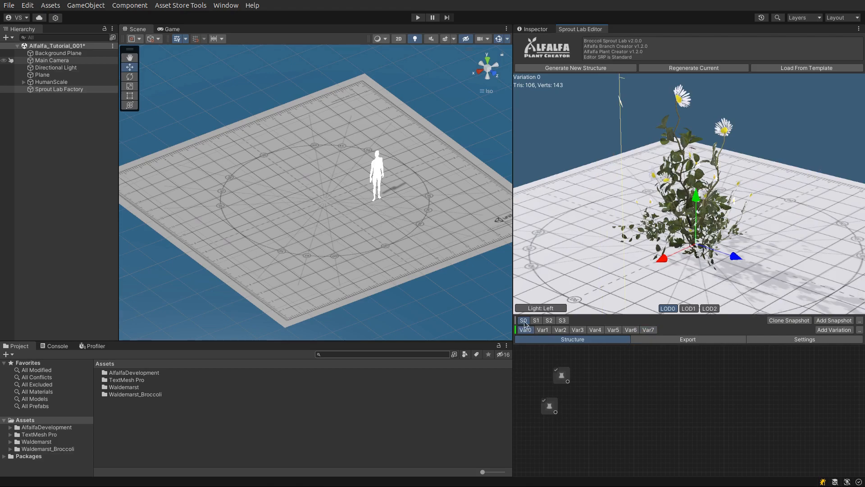
Look through the branch snapshots S0 to S3 and return to S0.
click(527, 319)
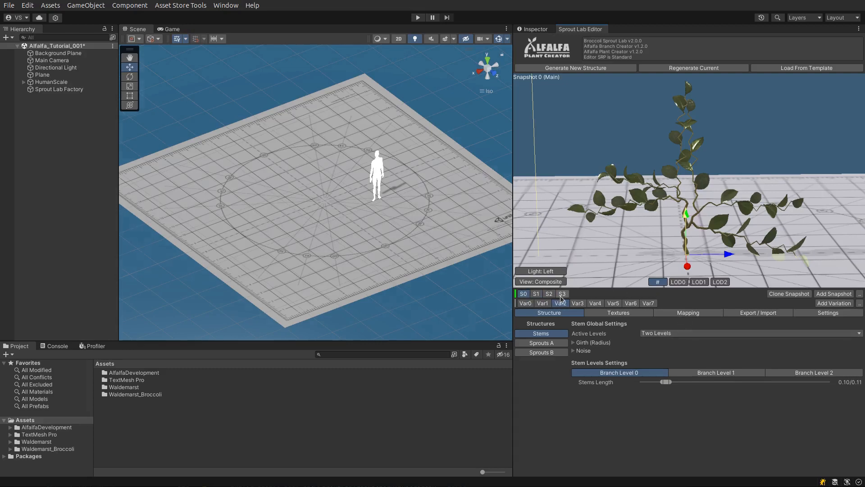
click(536, 293)
click(549, 293)
click(562, 294)
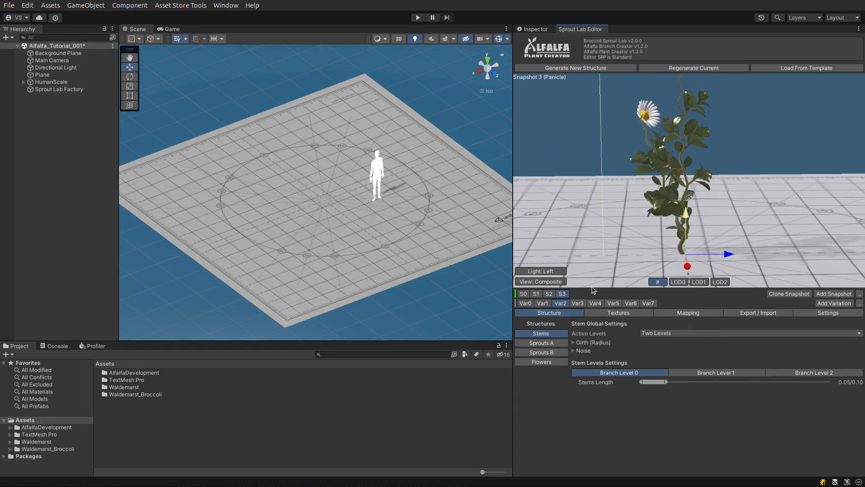
click(523, 294)
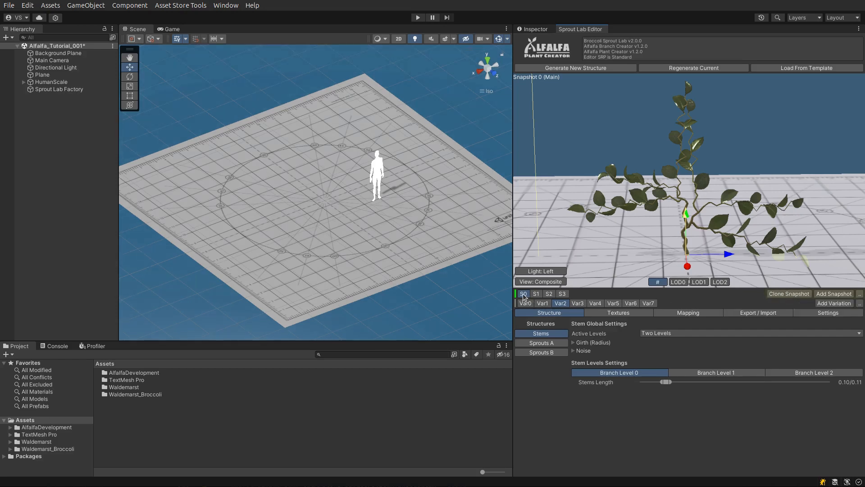
click(837, 295)
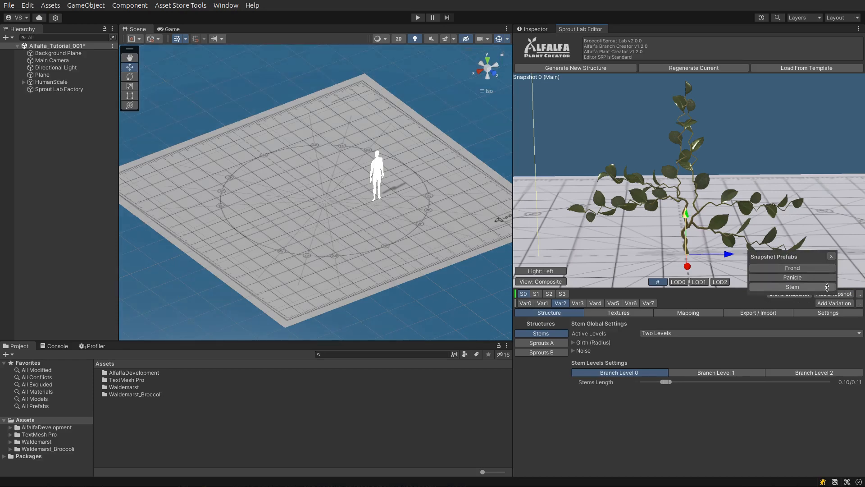
click(832, 257)
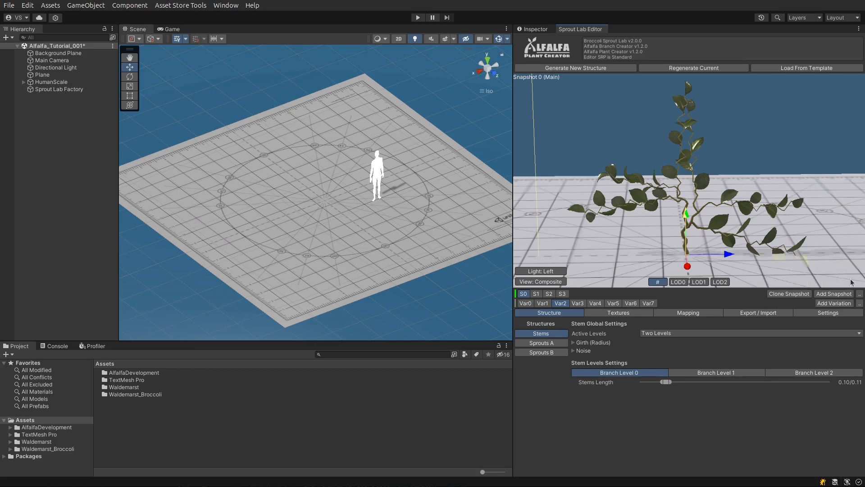
click(860, 294)
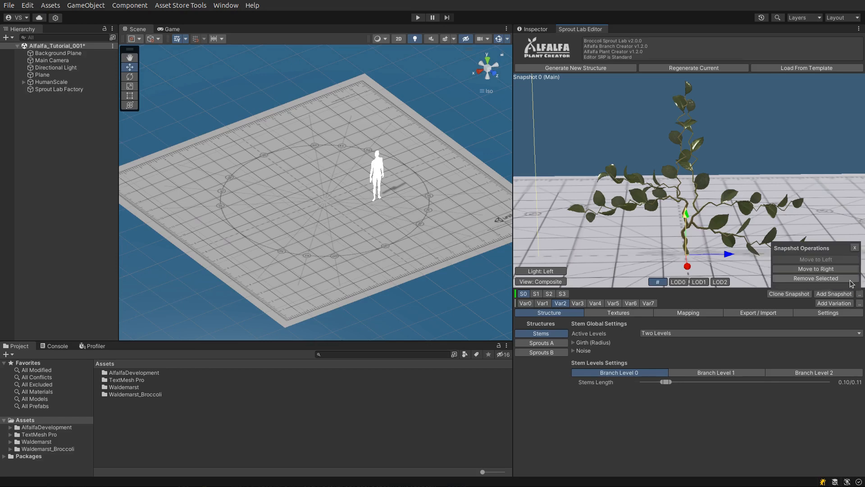
click(849, 279)
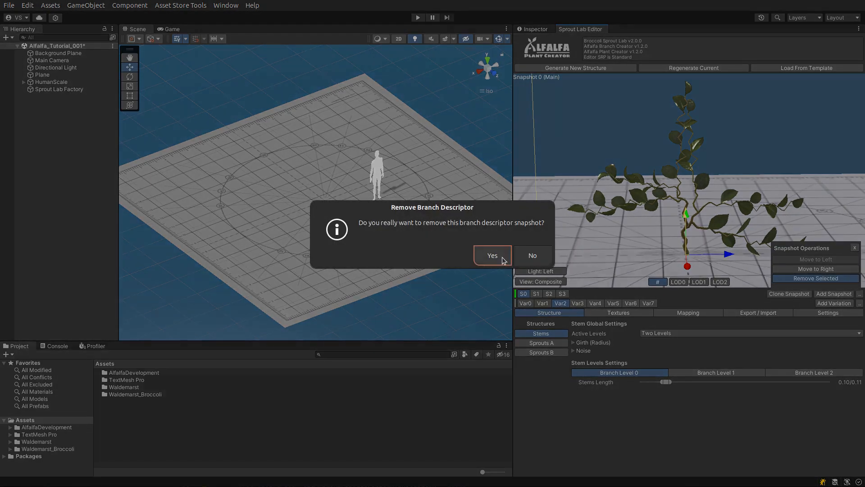
click(536, 257)
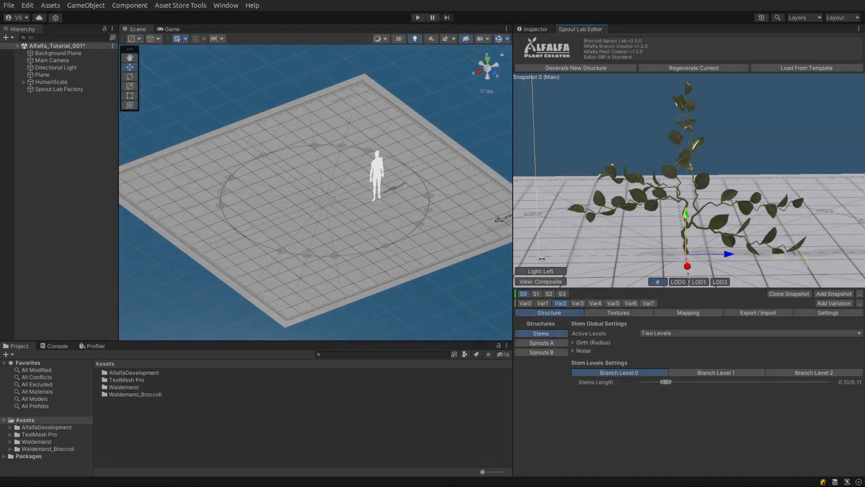
Move snapshot S0 one place to the right in the snapshot order and select the snapshot now in the first place.
click(859, 296)
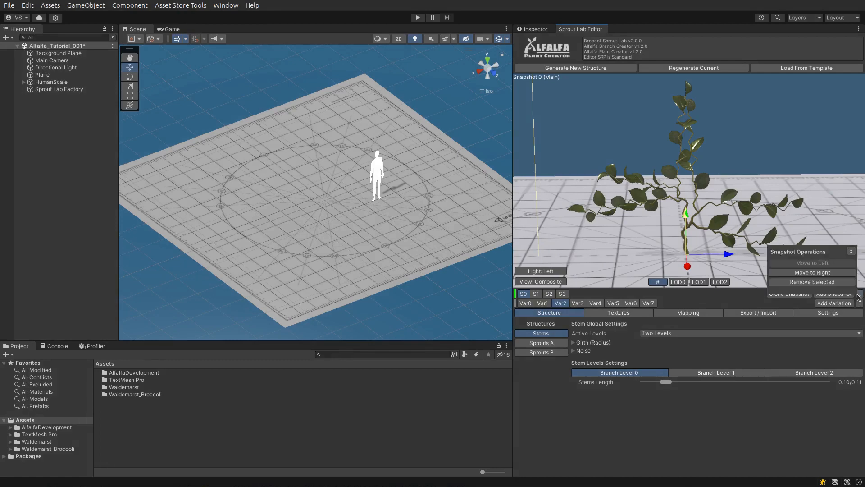
click(827, 272)
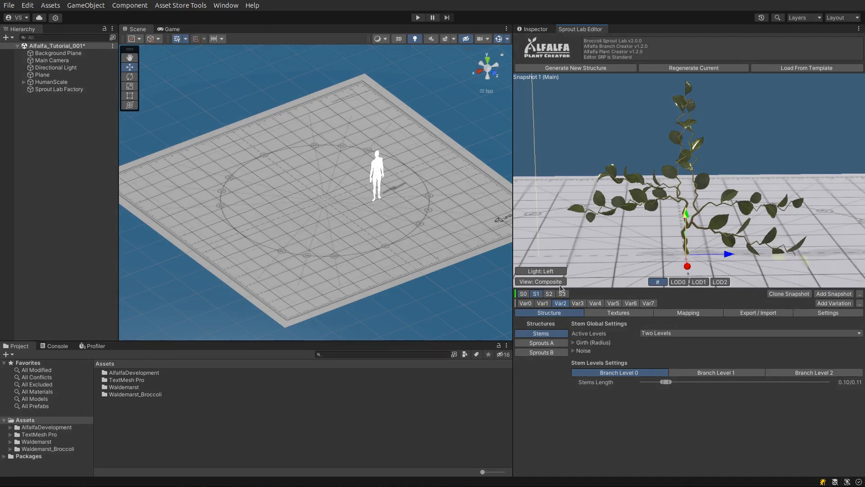
click(524, 293)
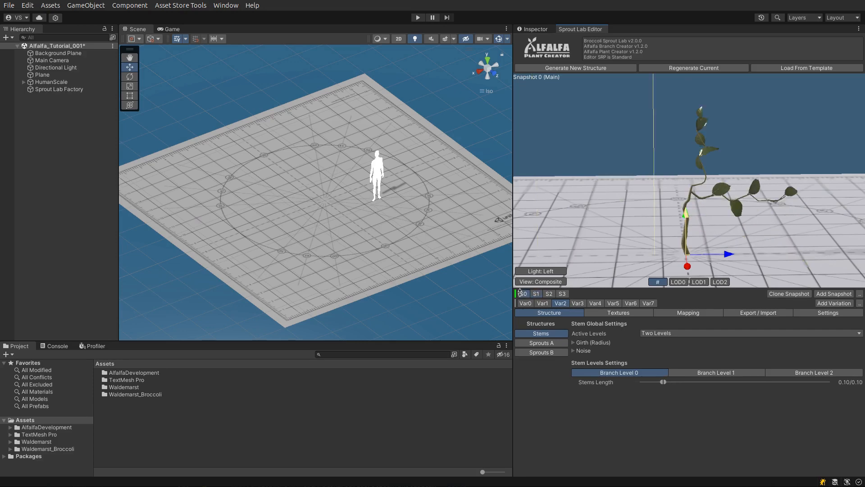
Clone snapshot S1 into a new snapshot.
click(534, 293)
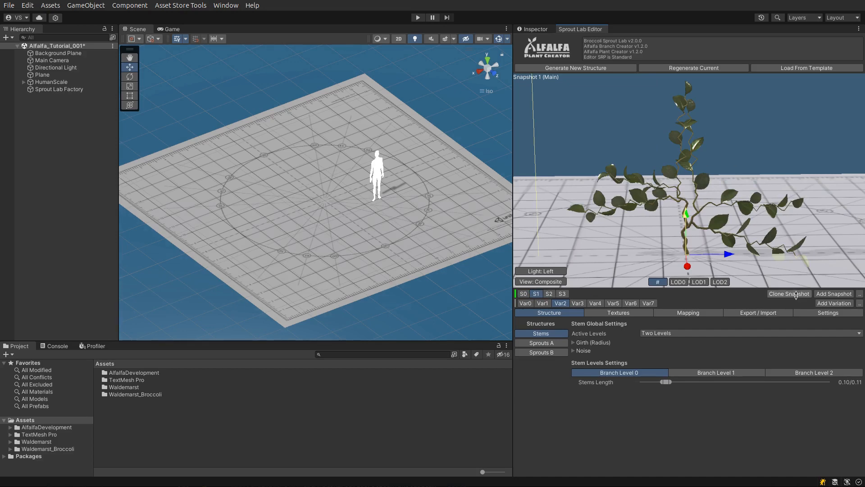
click(790, 294)
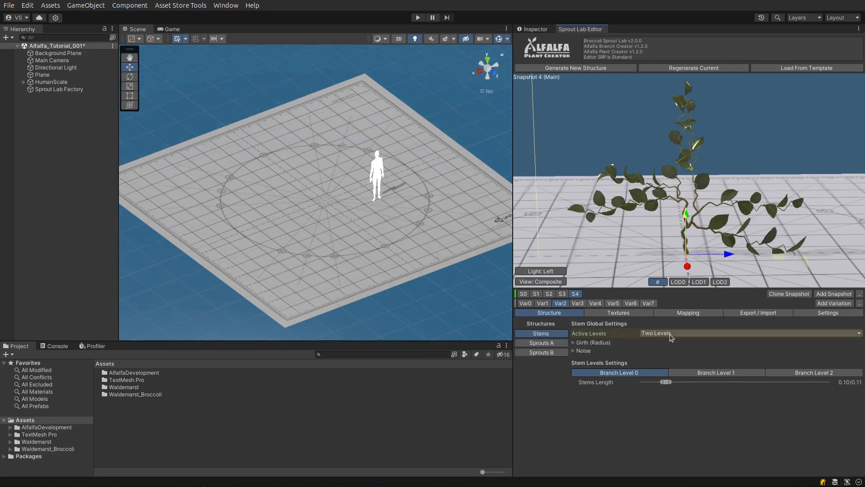
Try Main Stem, One Level, Two Levels and Three Levels as the cloned snapshot's active stem levels, and return to Two Levels.
click(692, 339)
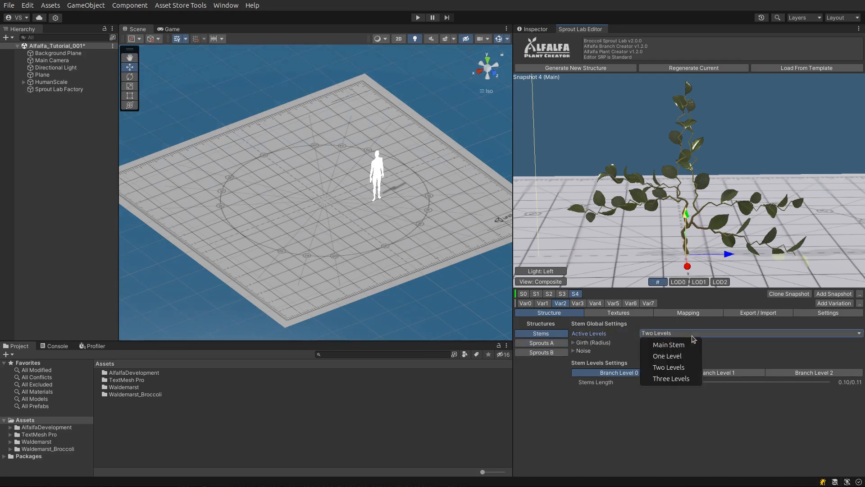
click(693, 347)
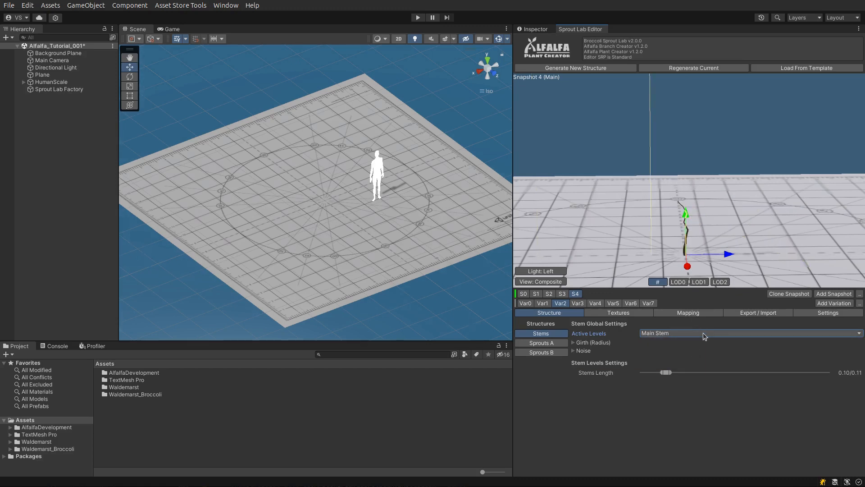
click(705, 336)
click(690, 356)
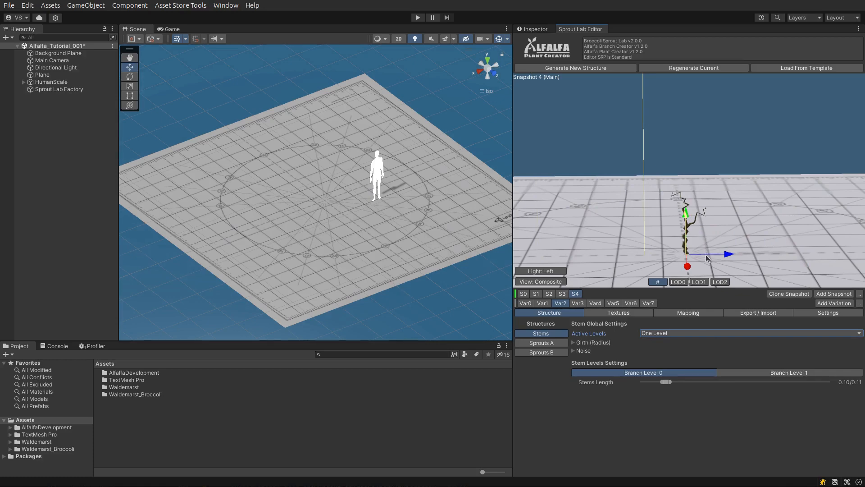
click(709, 337)
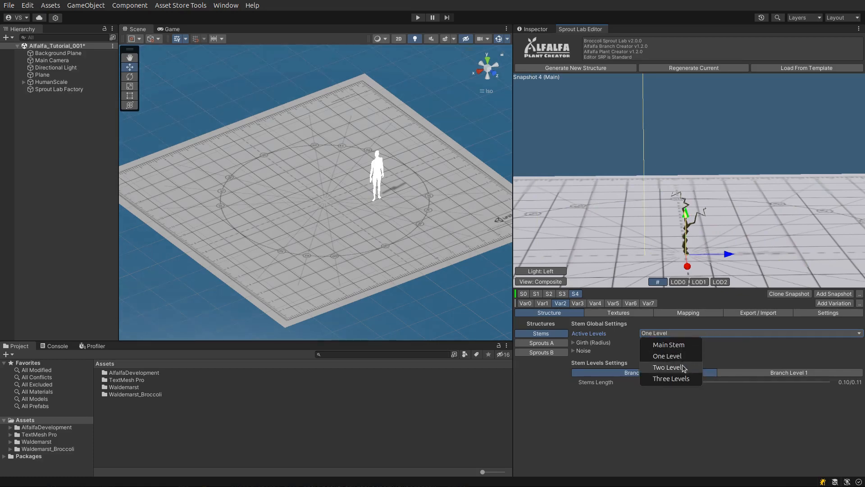
click(669, 367)
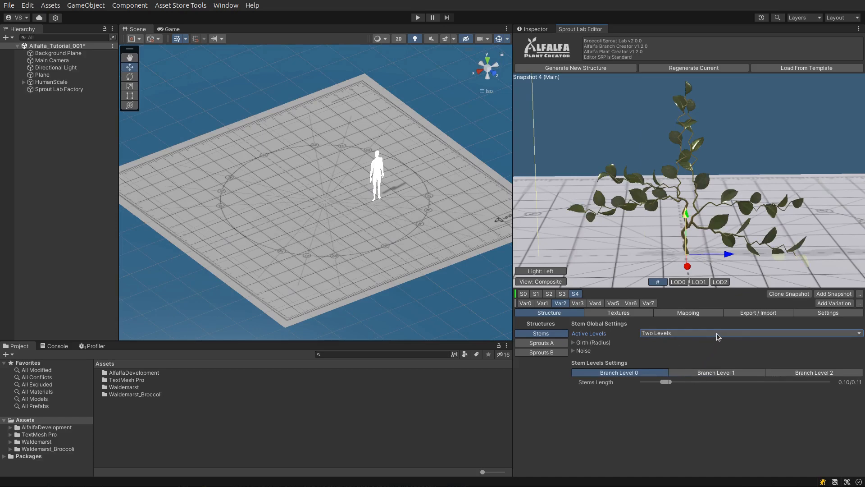
click(717, 334)
click(691, 378)
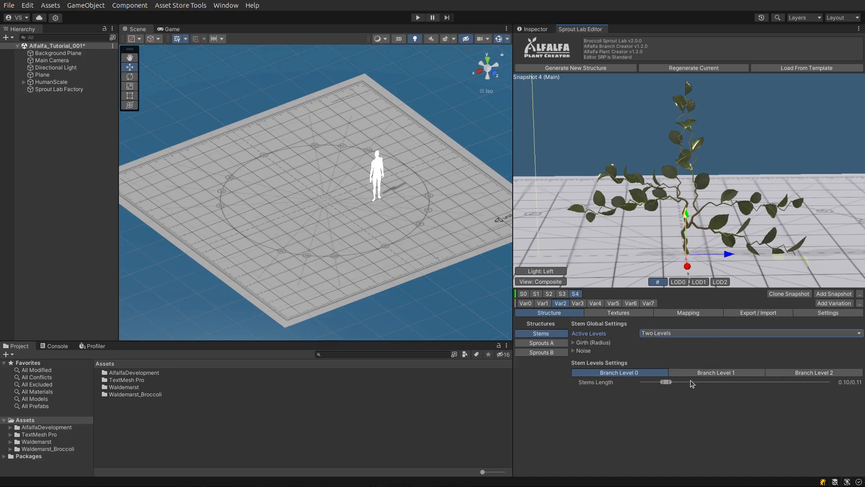
click(718, 333)
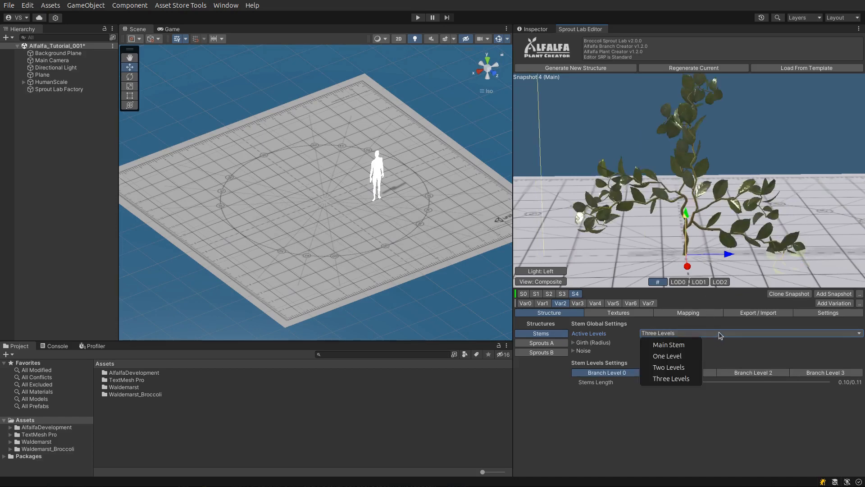
click(685, 367)
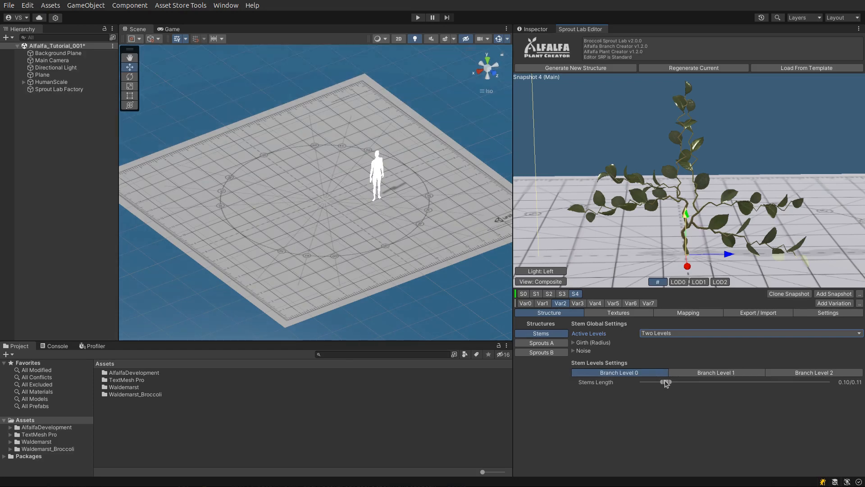
Try a Branch Level 0 stems length range of 0.15 to 0.44, generating several new structures to compare.
drag(664, 380, 803, 388)
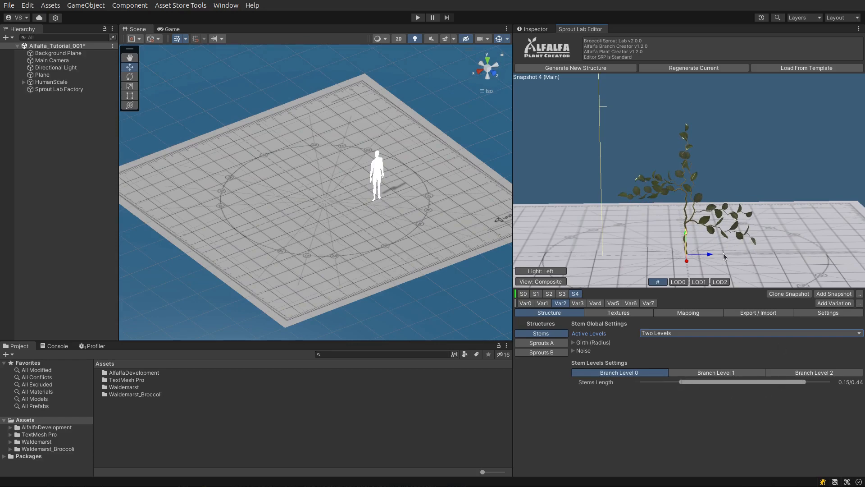
click(602, 67)
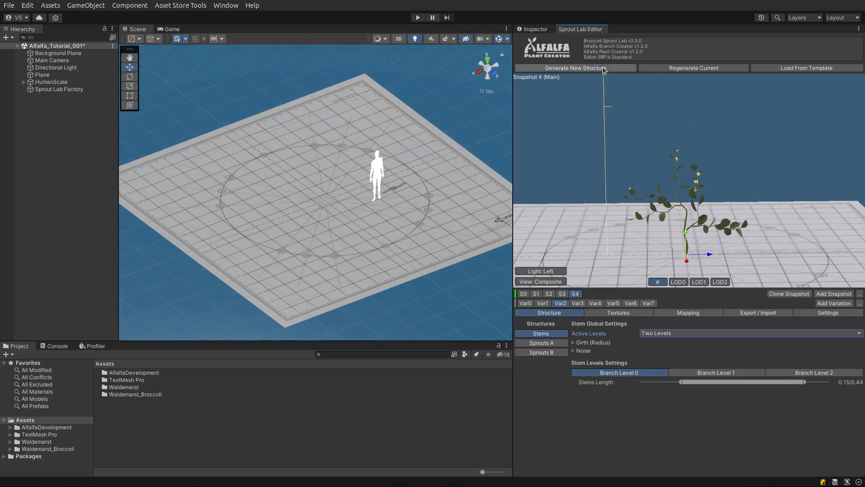
click(603, 67)
click(602, 68)
click(602, 68)
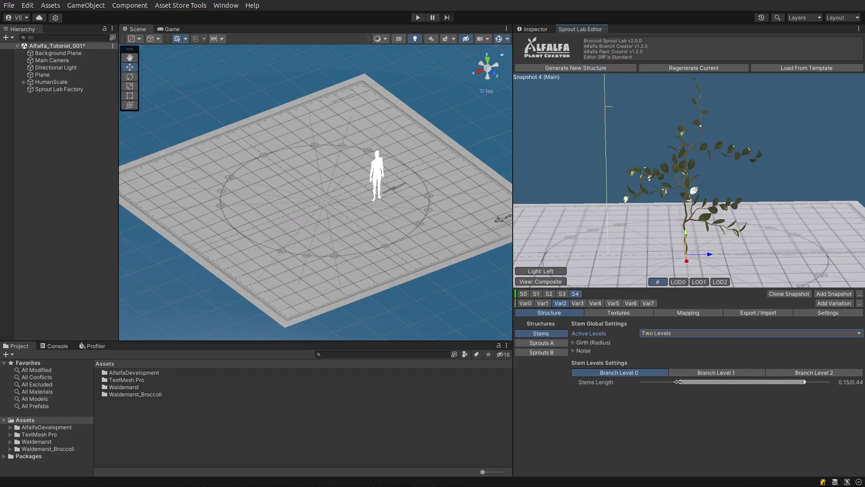
Try a minimum Branch Level 0 stems length of 0.07 with a new structure, and set the range to 0.10 to 0.13.
drag(678, 381, 648, 381)
click(555, 68)
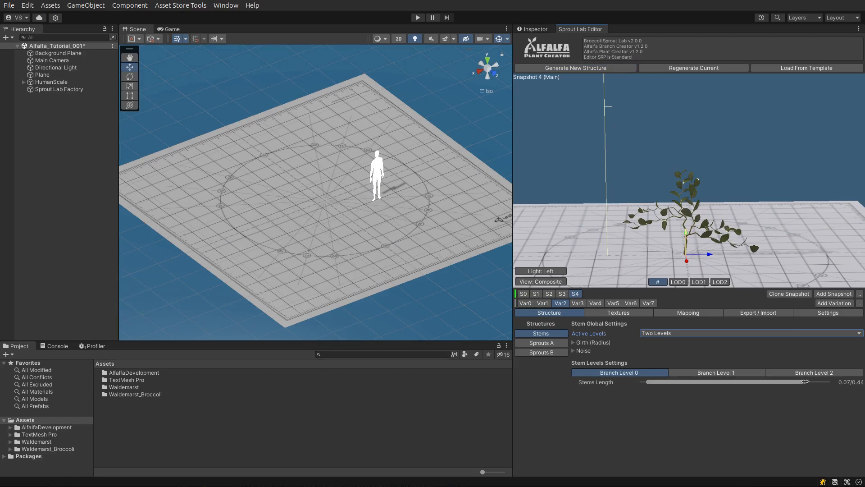
drag(805, 382, 668, 382)
scroll(712, 223, up, 3)
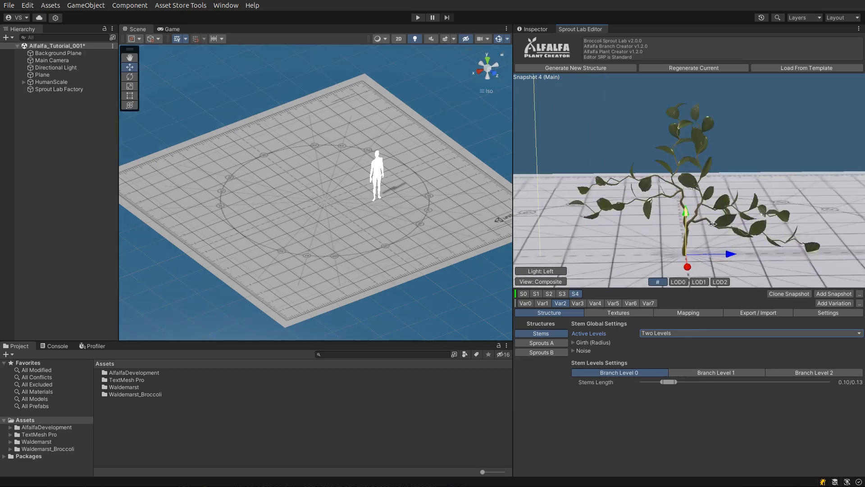
Try Branch Level 1 frequencies of 8/10 and 1/10 with new structures, and set the frequency to 2/4.
click(730, 372)
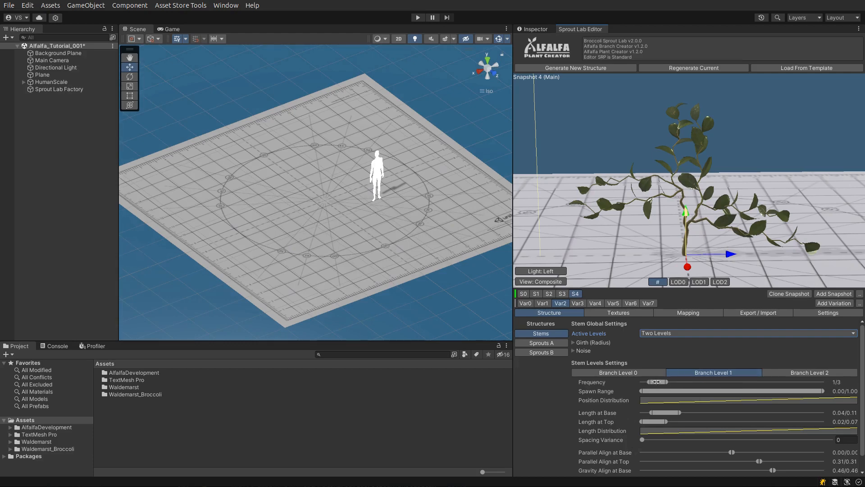
drag(657, 382, 706, 386)
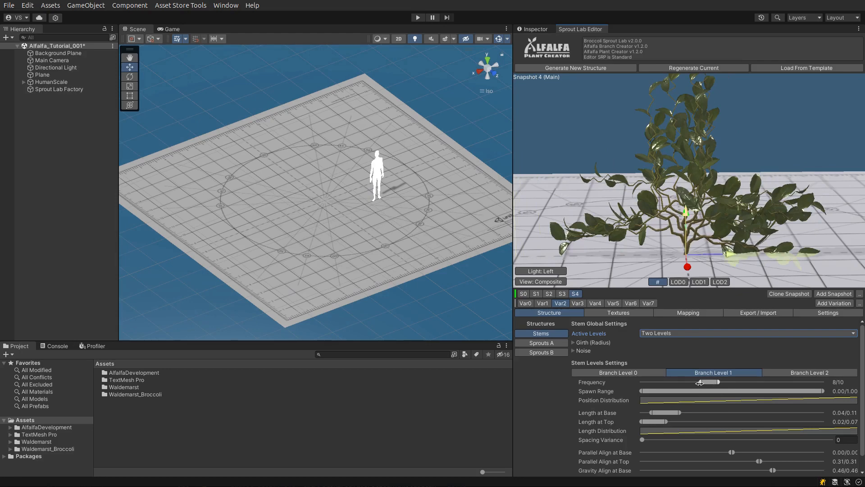
drag(698, 383, 648, 381)
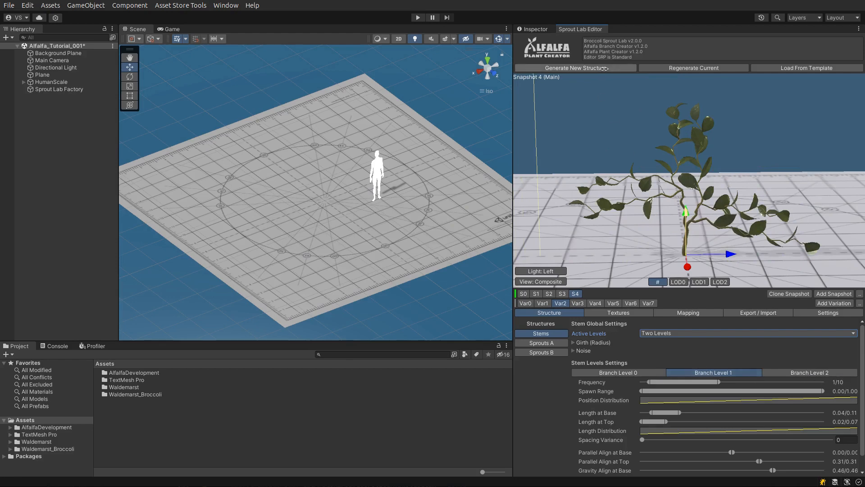
click(604, 68)
click(604, 68)
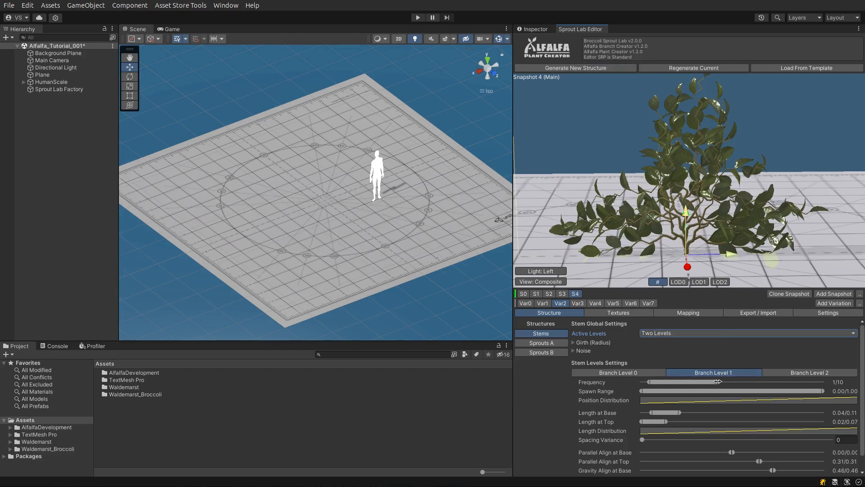
drag(715, 381, 664, 382)
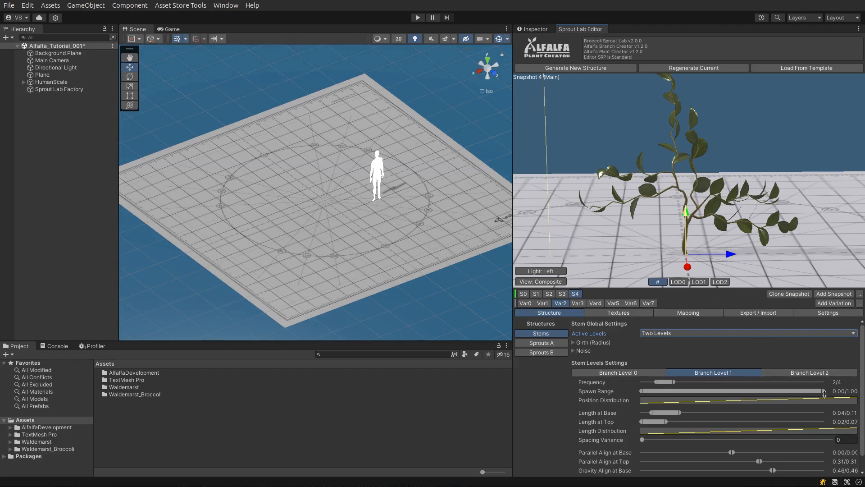
Try a Branch Level 1 spawn range of 0.00 to 0.07 and return it to 0.00 to 1.00.
drag(823, 391, 654, 390)
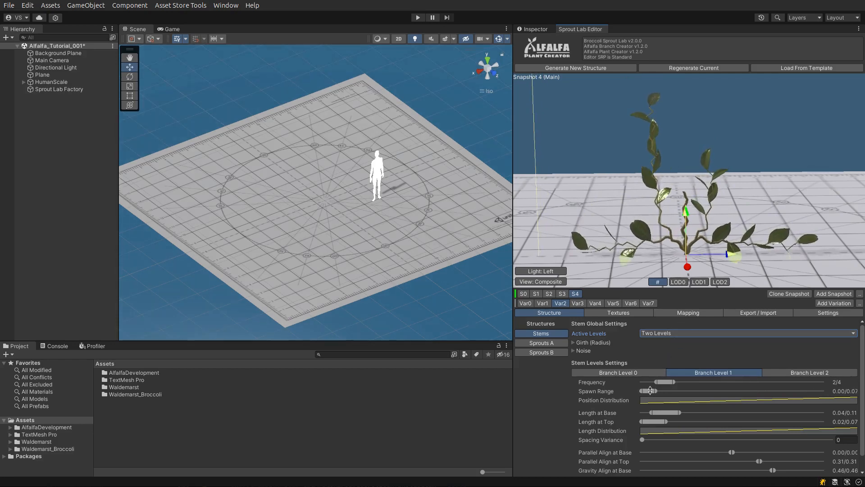
mouse_move(651, 390)
mouse_down()
mouse_move(830, 399)
mouse_move(794, 391)
mouse_move(636, 391)
mouse_up()
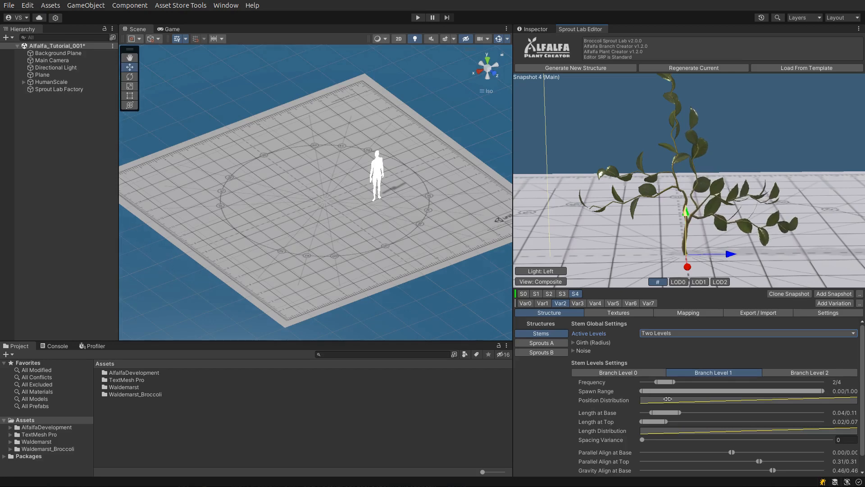
Try preset curves for the Branch Level 1 position distribution, apply the ease-out curve, and generate several new structures.
click(671, 399)
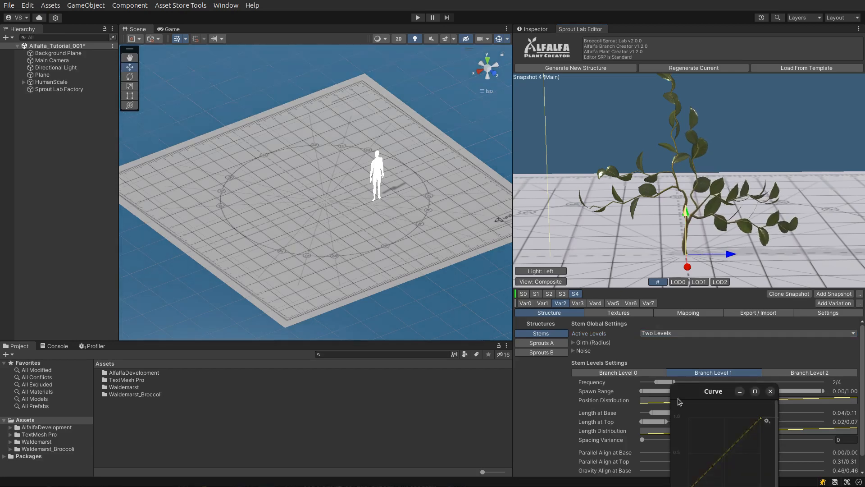
drag(699, 394, 380, 213)
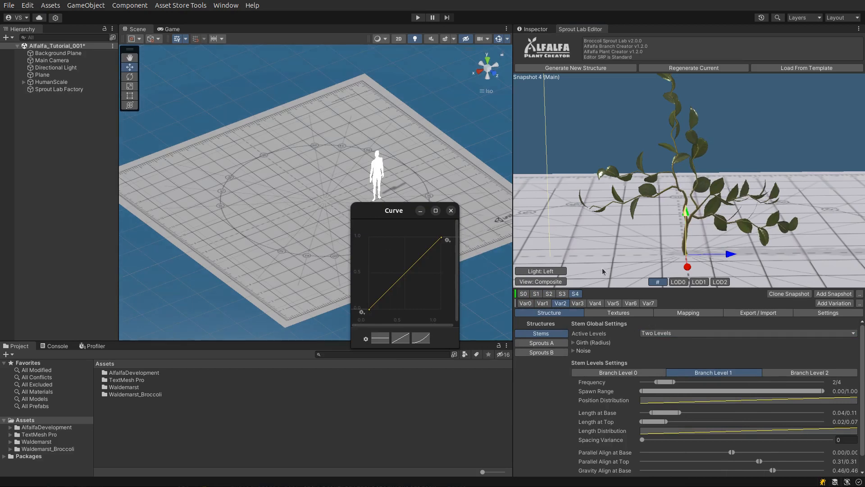
click(424, 342)
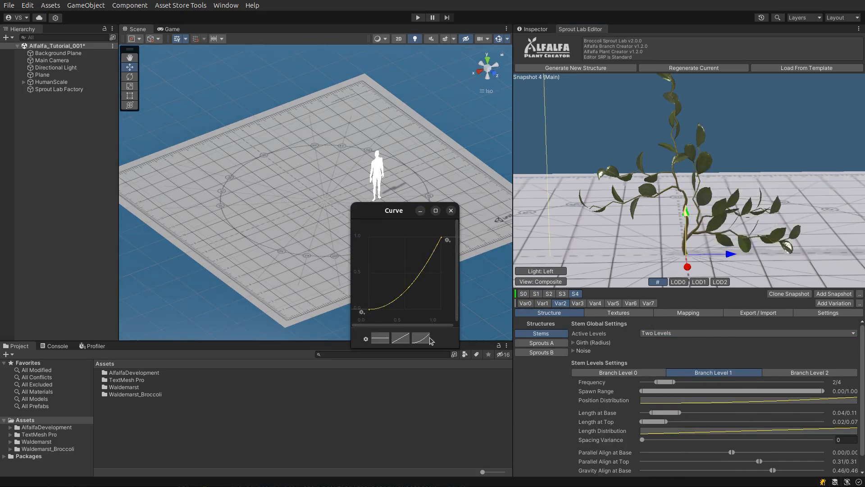
click(405, 344)
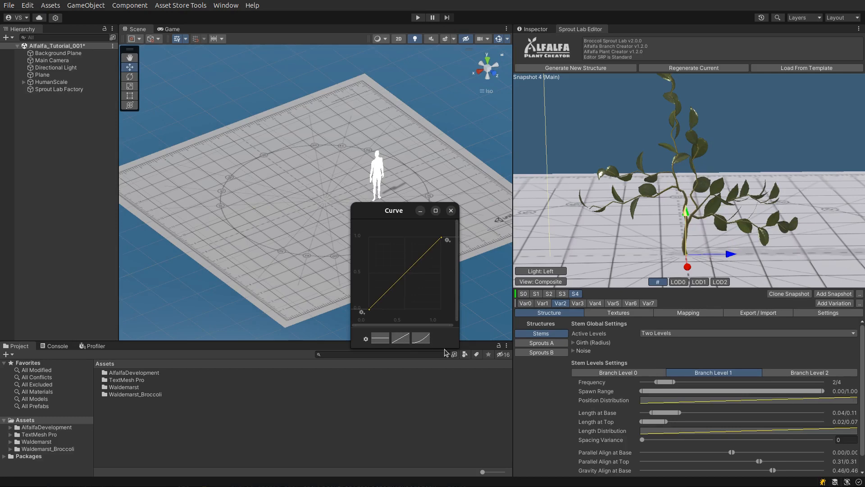
drag(460, 347, 550, 387)
click(444, 378)
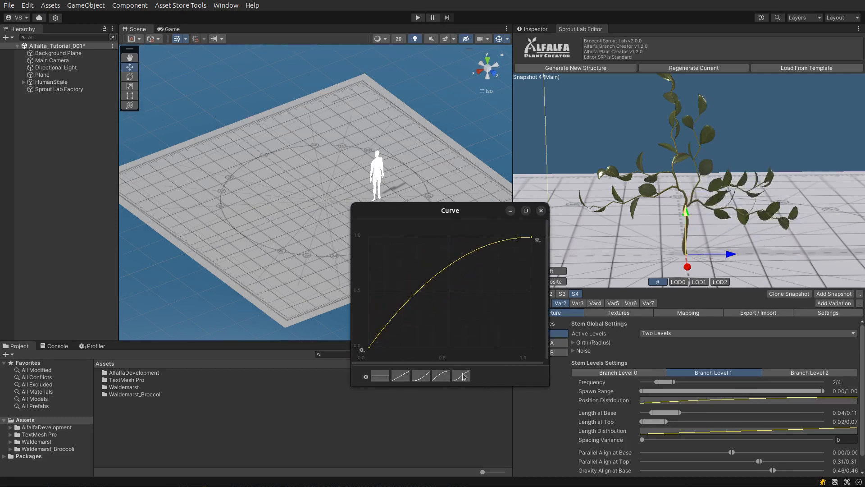
click(611, 69)
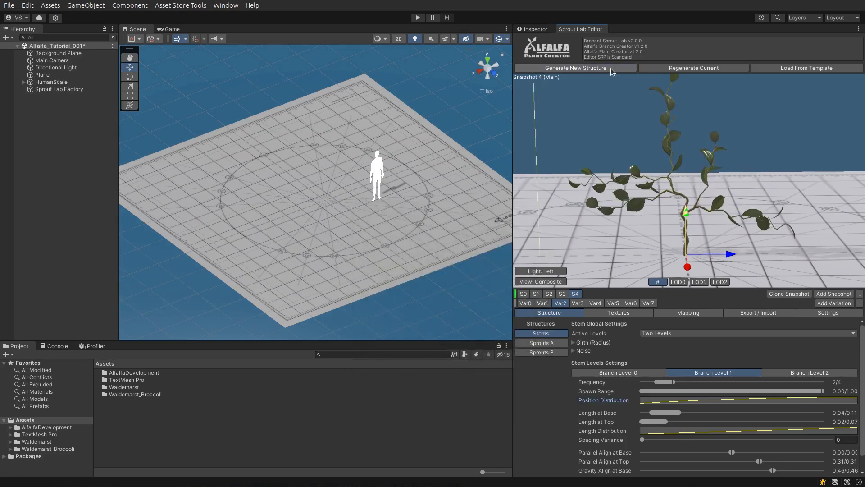
click(611, 68)
click(611, 69)
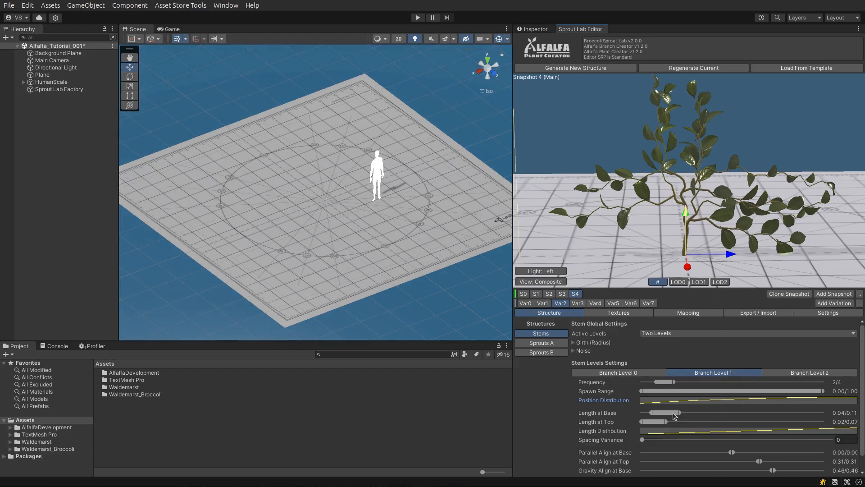
Set Branch Level 1 length at base to 0.03/0.09, length at top to 0.04/0.10 and spacing variance to 0.745.
drag(674, 415, 674, 433)
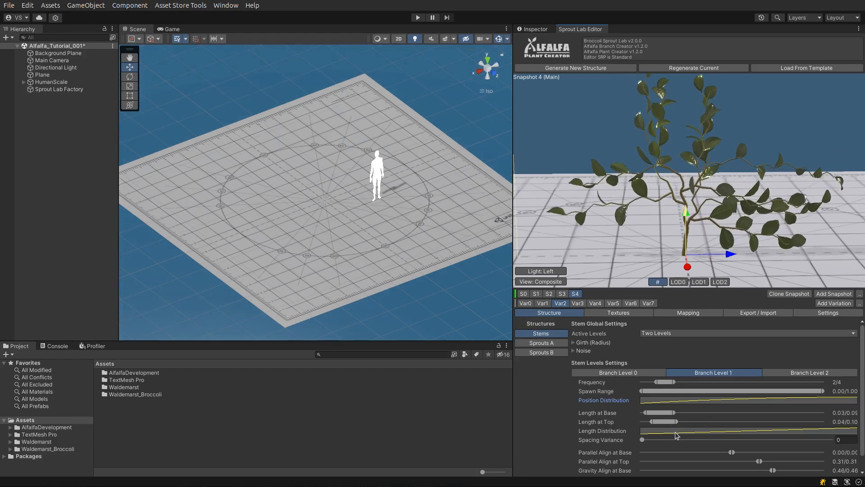
drag(642, 439, 775, 451)
scroll(747, 432, down, 1)
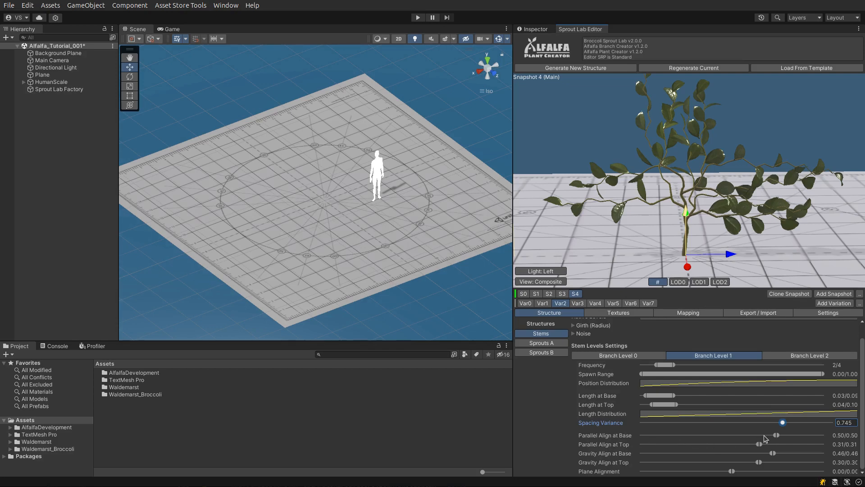
Set Branch Level 1 parallel align to -0.28 at base and 0.48 at top, and gravity align to -0.07 at base and 0.59 at top.
mouse_move(775, 435)
mouse_down()
mouse_move(653, 434)
mouse_move(721, 449)
mouse_move(708, 449)
mouse_move(812, 445)
mouse_move(775, 444)
mouse_up()
click(707, 444)
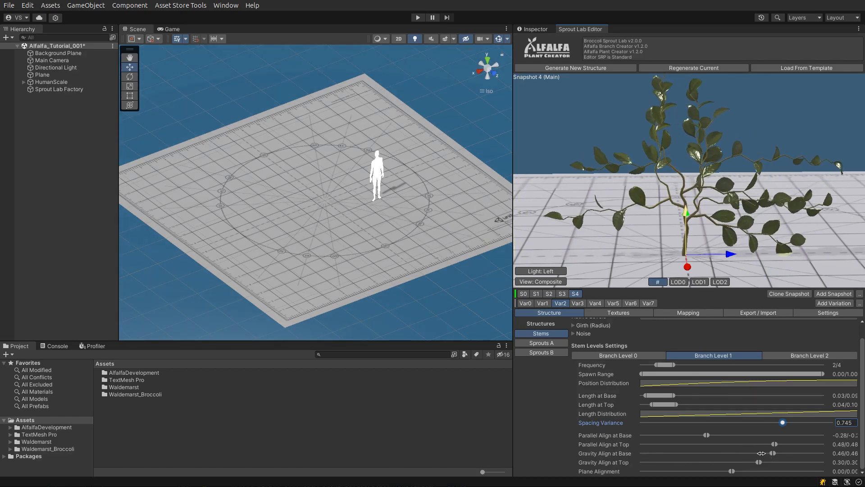
drag(761, 453, 785, 467)
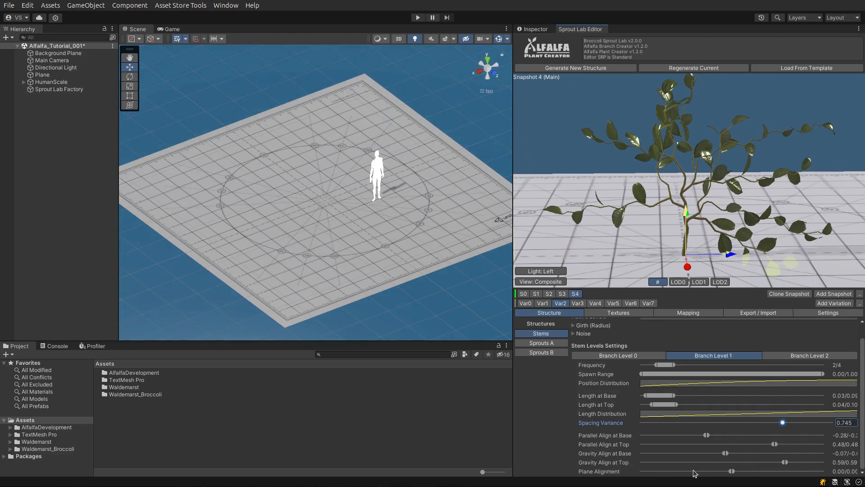
View the plant from the side and widen the Branch Level 1 plane alignment to about -0.35 to 0.8.
drag(800, 215, 681, 218)
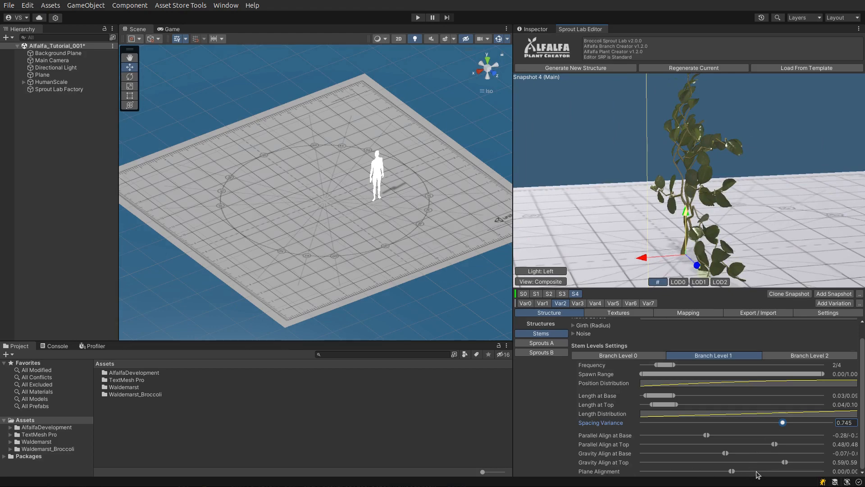
mouse_move(775, 469)
mouse_down()
mouse_move(694, 470)
mouse_move(775, 481)
mouse_up()
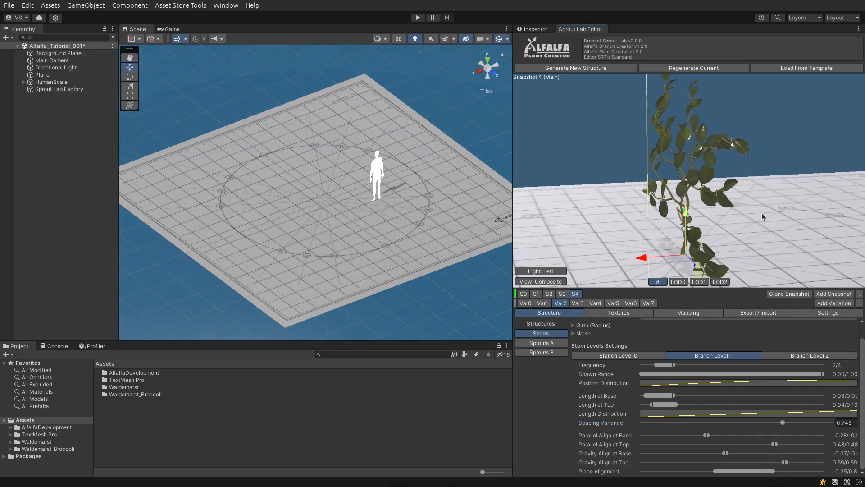
Shift the Branch Level 1 plane alignment range to about -0.56 to 0.6 and check the plant's shape.
drag(761, 217, 798, 222)
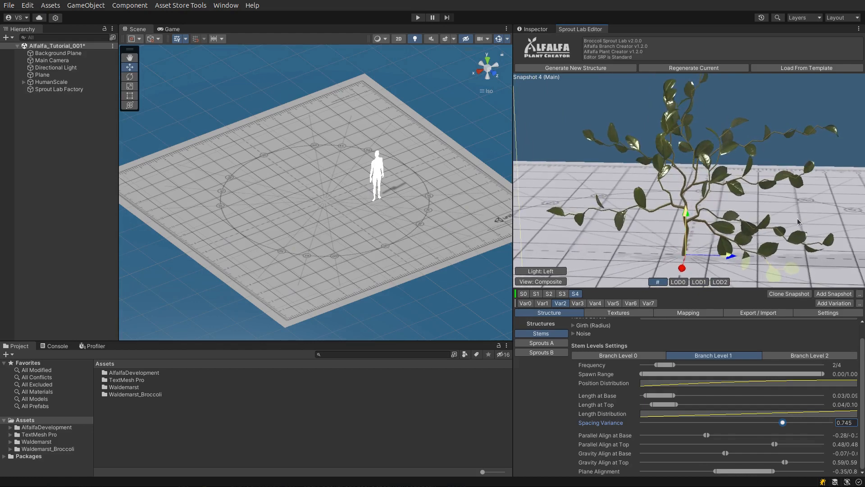
drag(753, 471, 739, 472)
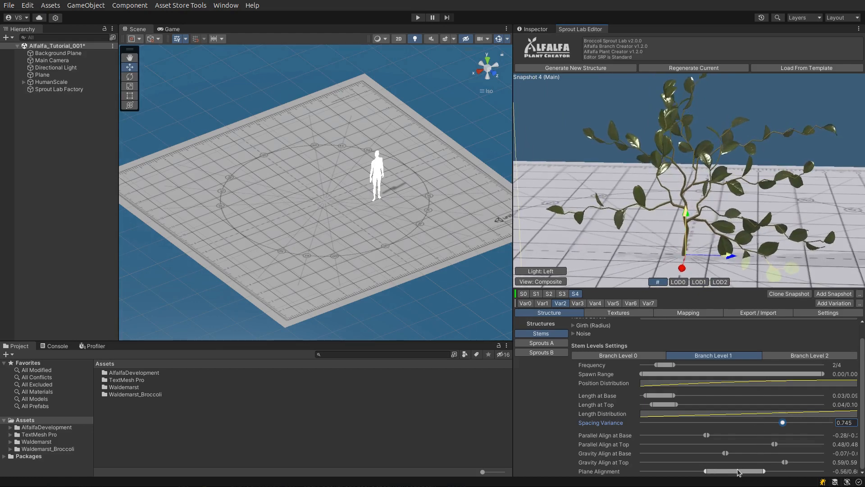
mouse_move(700, 197)
mouse_down()
mouse_move(730, 202)
mouse_move(708, 185)
mouse_move(703, 195)
mouse_up()
scroll(711, 184, down, 2)
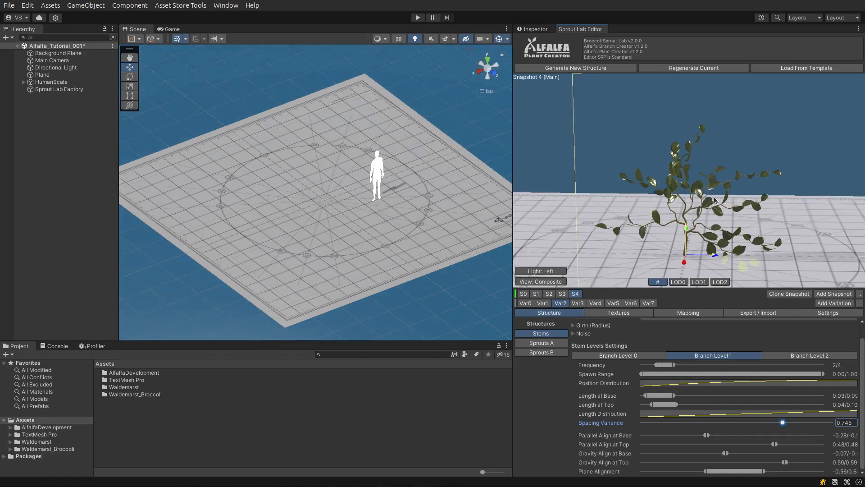
Open the Branch Level 2 stem settings, nudge the frequency range slightly and look at the plant.
click(790, 356)
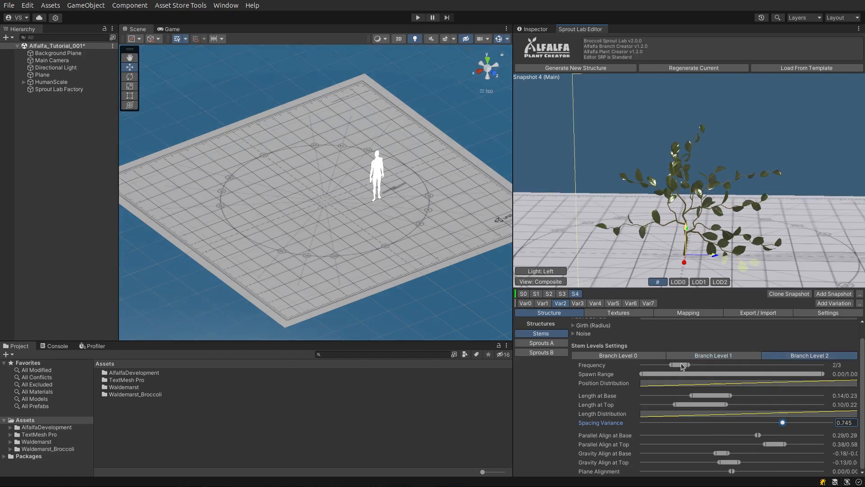
mouse_move(683, 367)
mouse_down()
mouse_move(711, 367)
mouse_move(687, 367)
mouse_up()
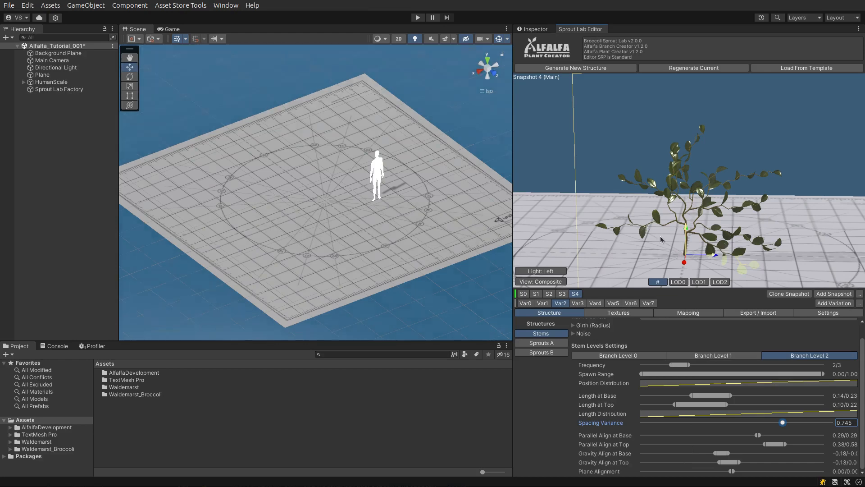
scroll(725, 222, up, 3)
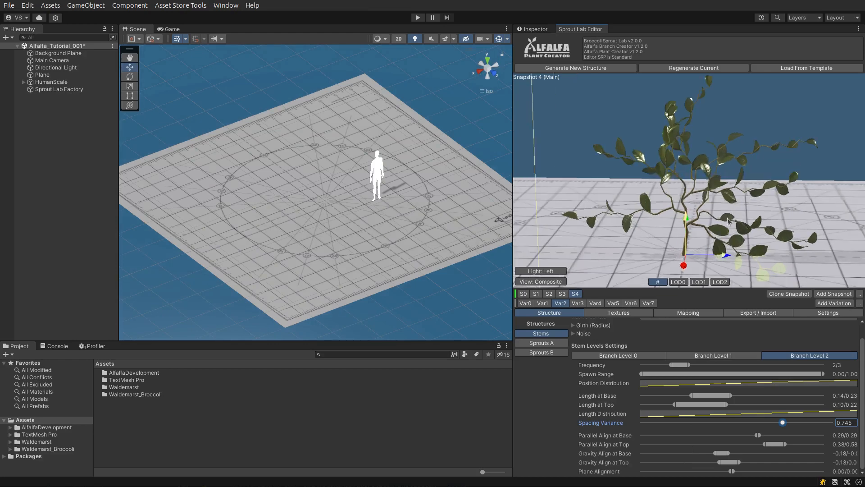
Preview the plant at LOD0, LOD1 and LOD2 and compare their triangle and vertex counts.
click(682, 282)
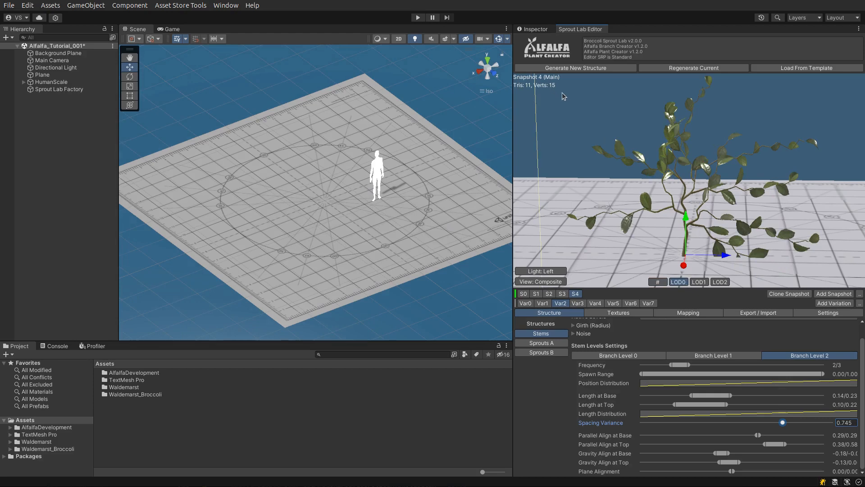
mouse_move(814, 220)
mouse_down()
mouse_move(687, 217)
mouse_move(828, 223)
mouse_up()
click(703, 282)
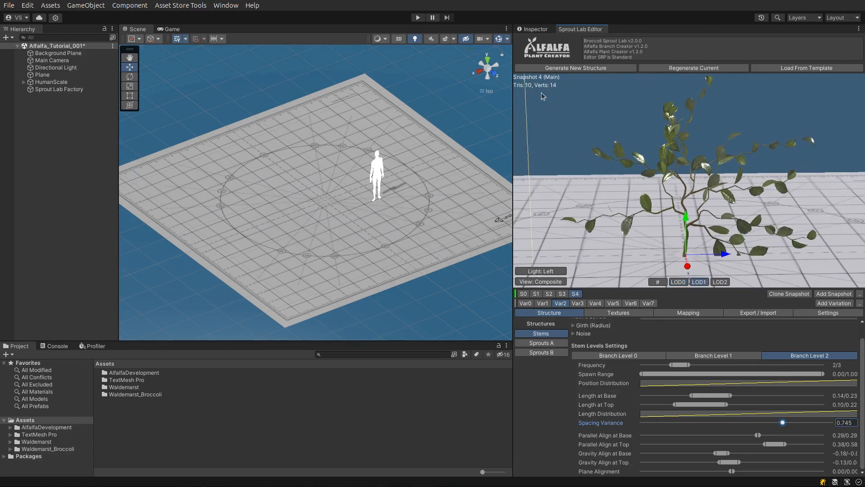
drag(768, 204, 749, 200)
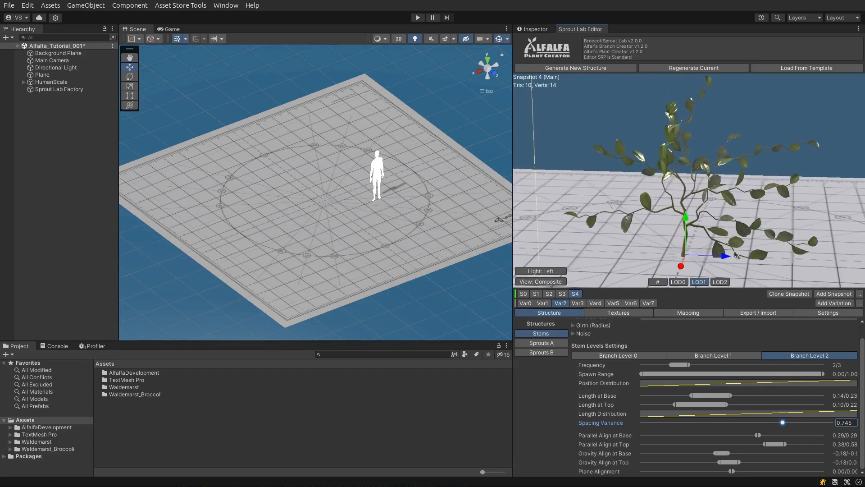
click(727, 282)
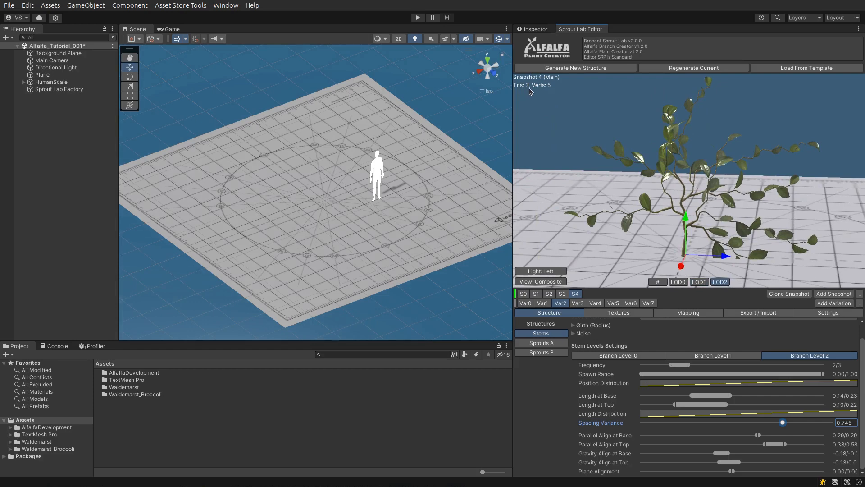
drag(657, 116, 772, 202)
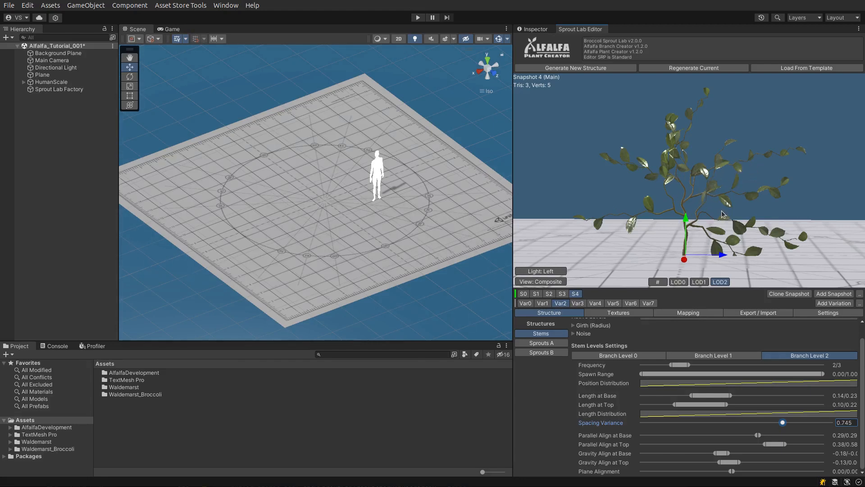
Open the Sprouts A settings, try Main Stem for the active levels and restore Two Levels.
click(542, 343)
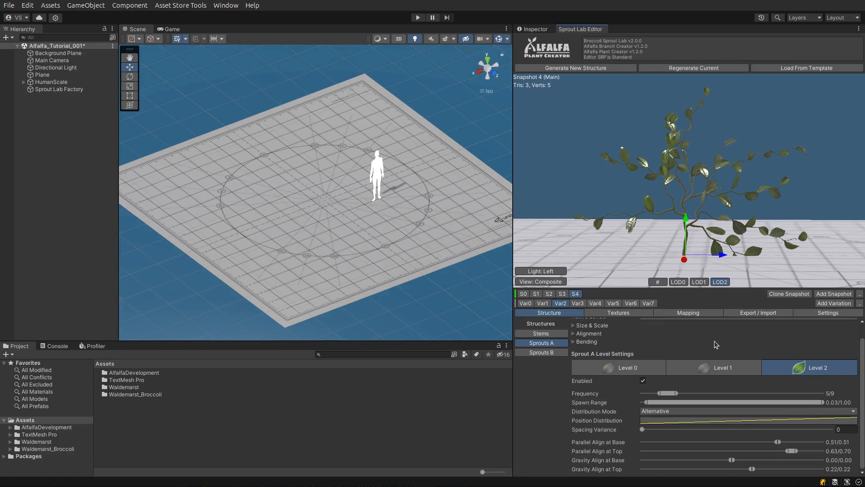
scroll(716, 344, up, 1)
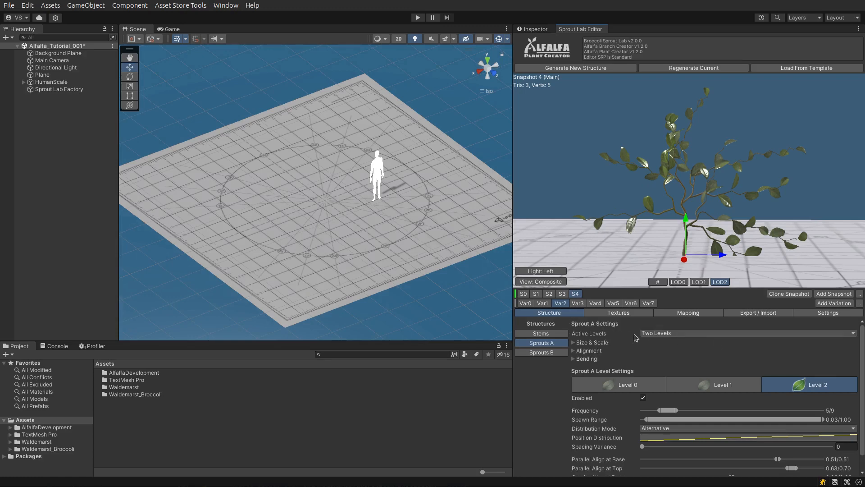
click(676, 334)
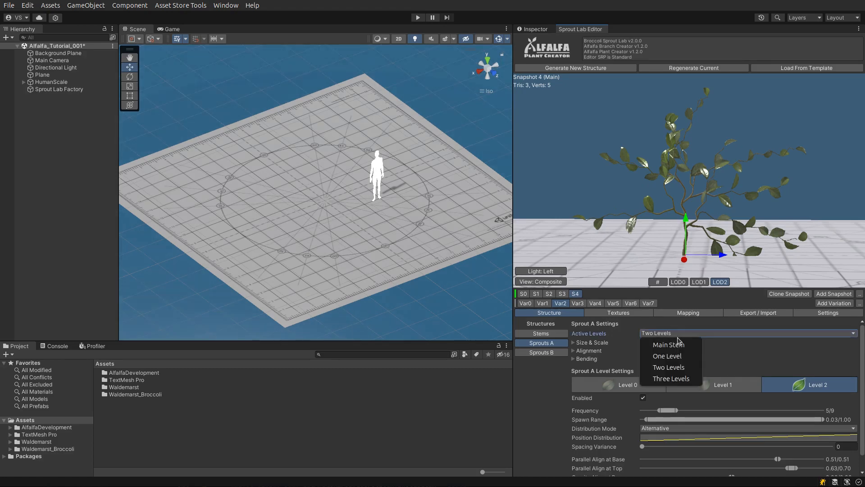
click(681, 346)
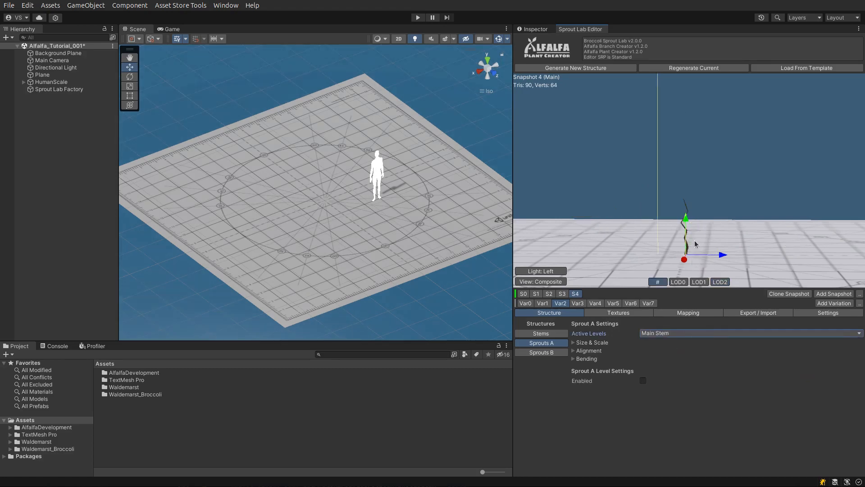
click(700, 334)
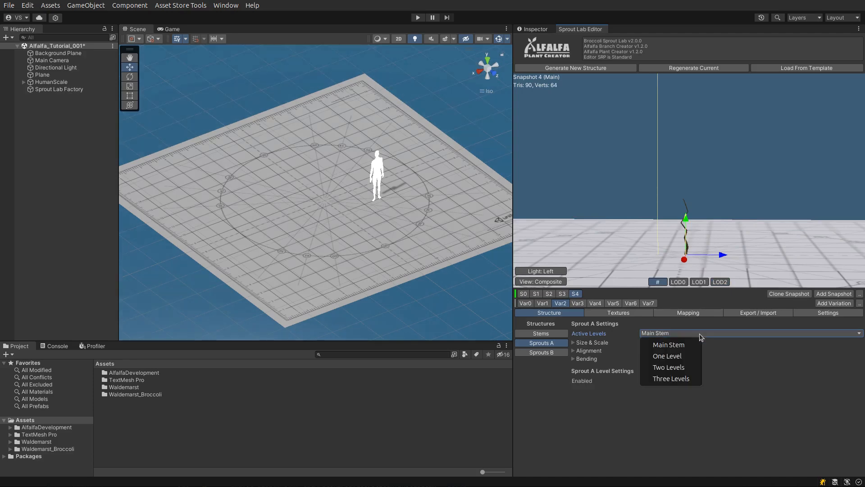
click(684, 369)
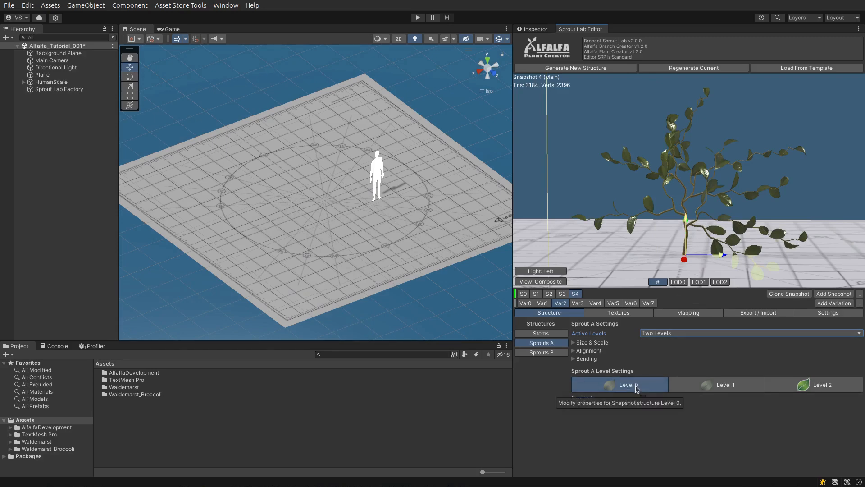
Try enabling Sprouts A on Level 0 and disabling it on Level 2, restoring each level's original state.
click(643, 399)
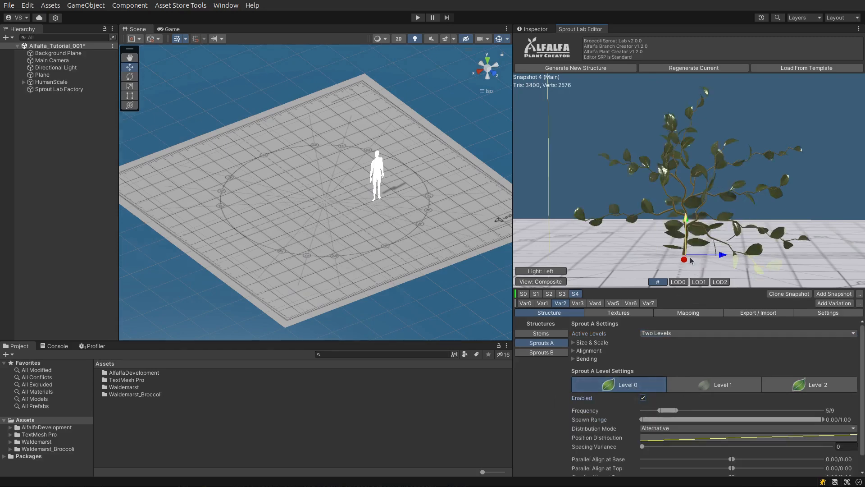
click(643, 398)
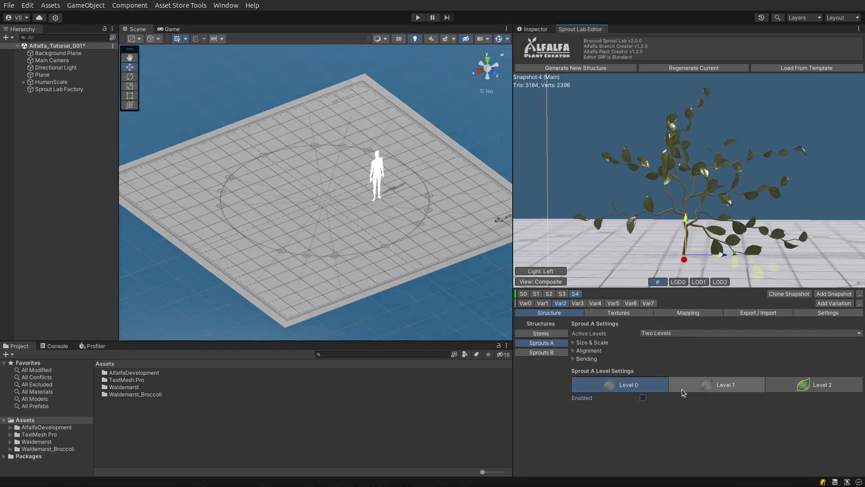
click(797, 388)
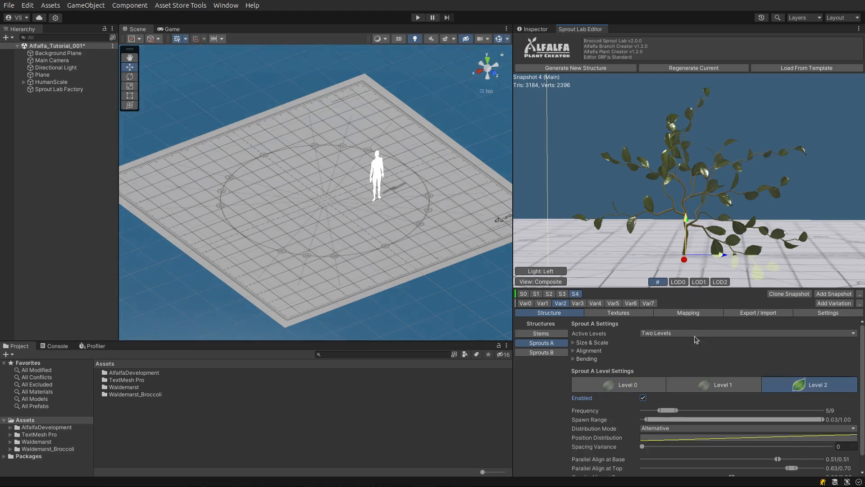
click(643, 398)
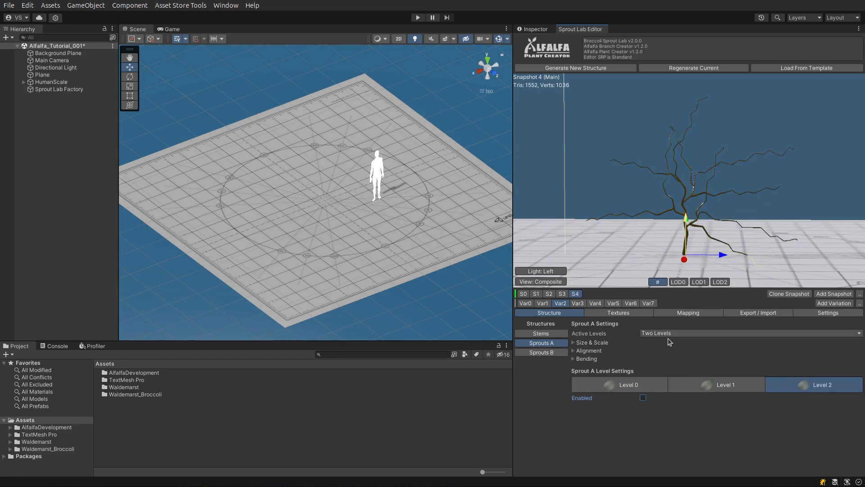
drag(722, 211, 711, 250)
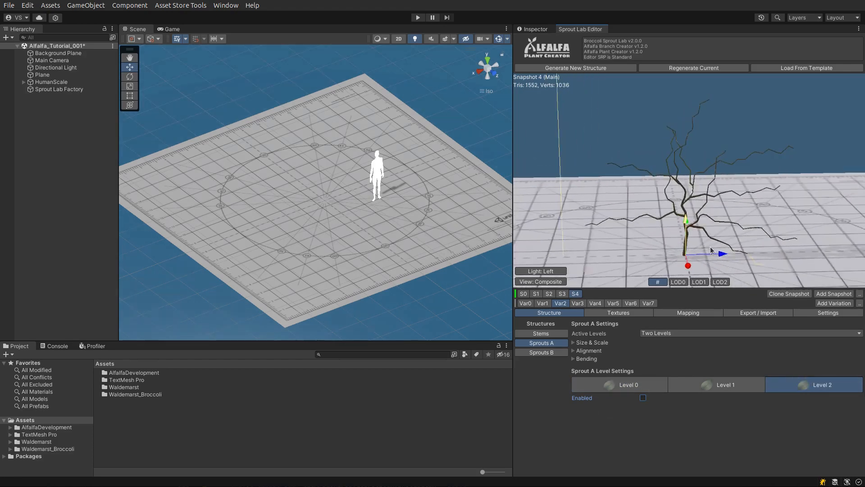
click(643, 398)
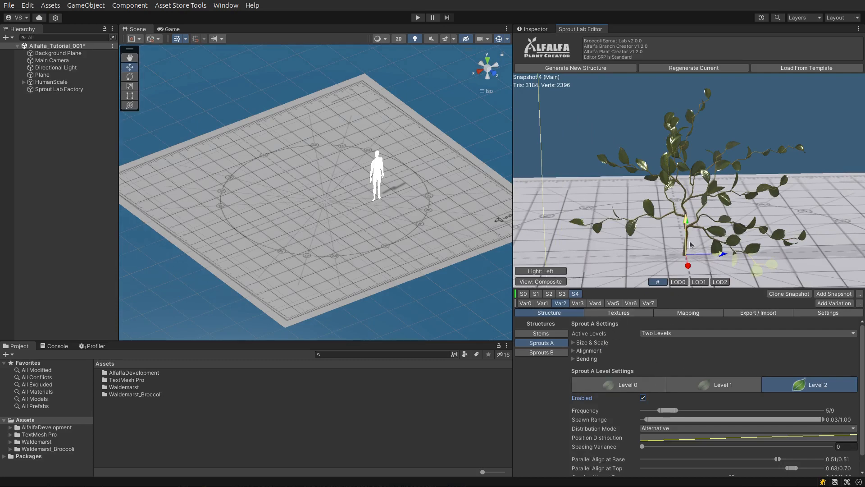
Expand the Size & Scale settings of Sprouts A and set the sprout size to 0.0557.
scroll(720, 188, up, 2)
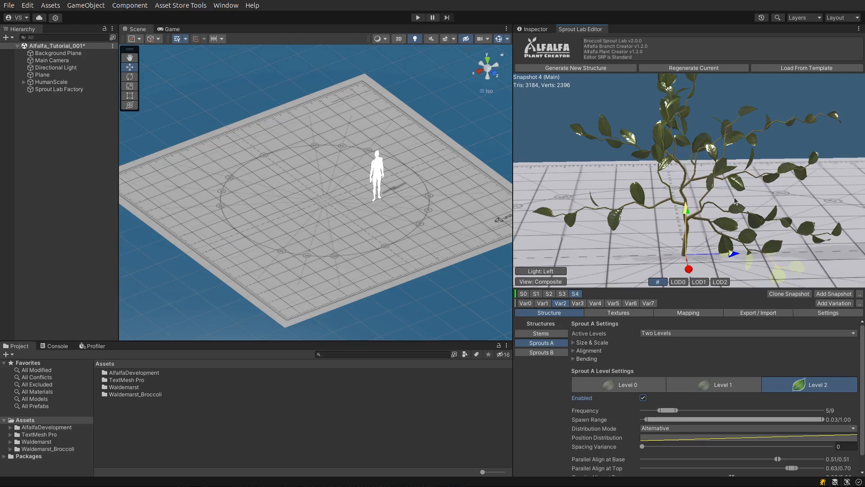
scroll(733, 201, down, 2)
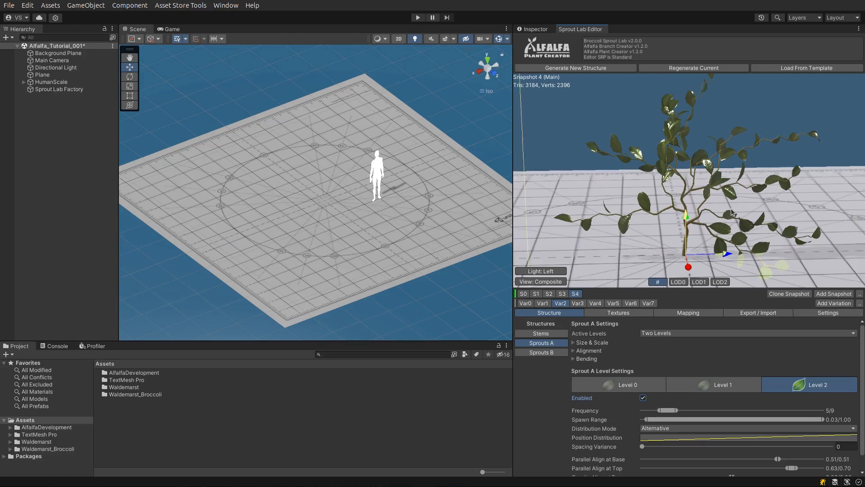
click(574, 343)
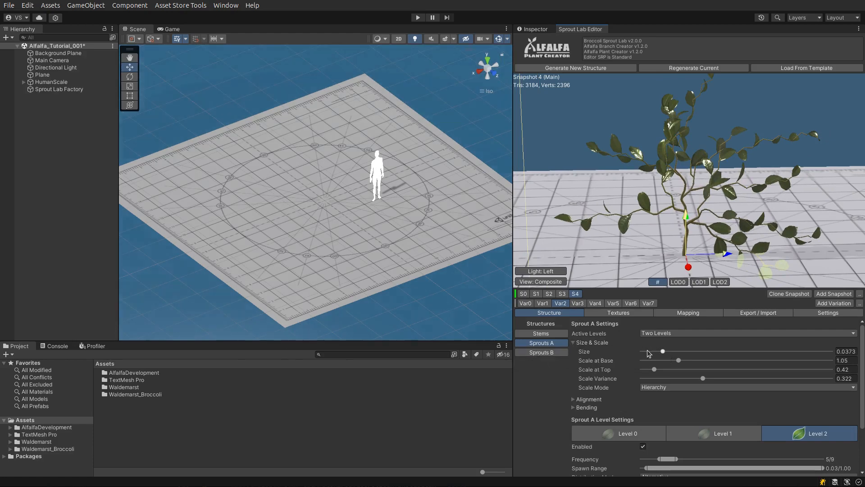
mouse_move(663, 351)
mouse_down()
mouse_move(690, 350)
mouse_move(659, 351)
mouse_move(685, 351)
mouse_move(661, 351)
mouse_move(675, 351)
mouse_up()
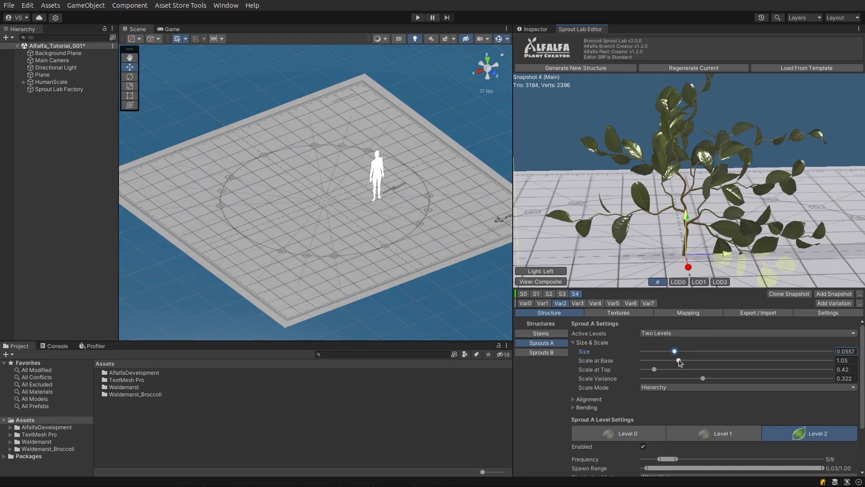
Set the Sprouts A scale to 1.26 at base and 0.45 at top, with a scale variance of 0.217.
drag(679, 360, 698, 369)
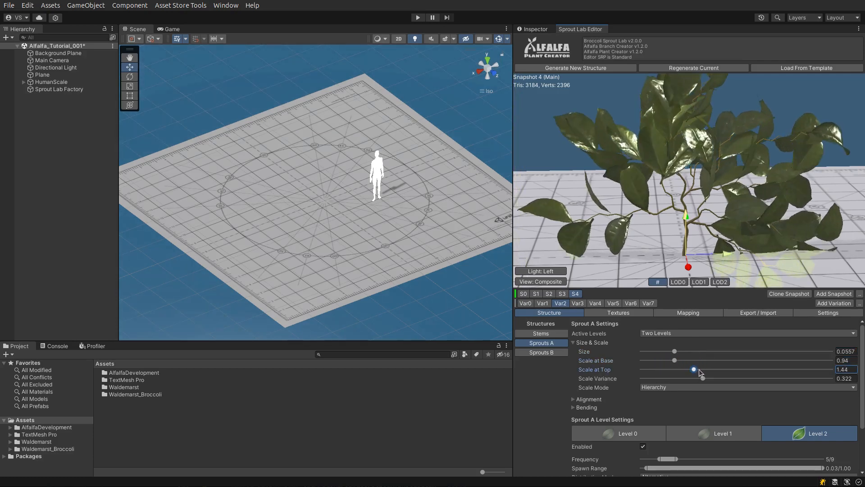
click(674, 360)
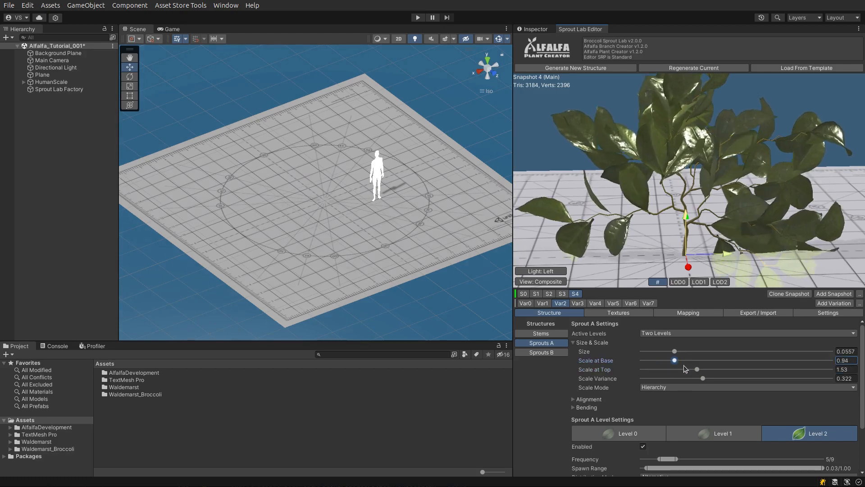
drag(683, 366, 655, 367)
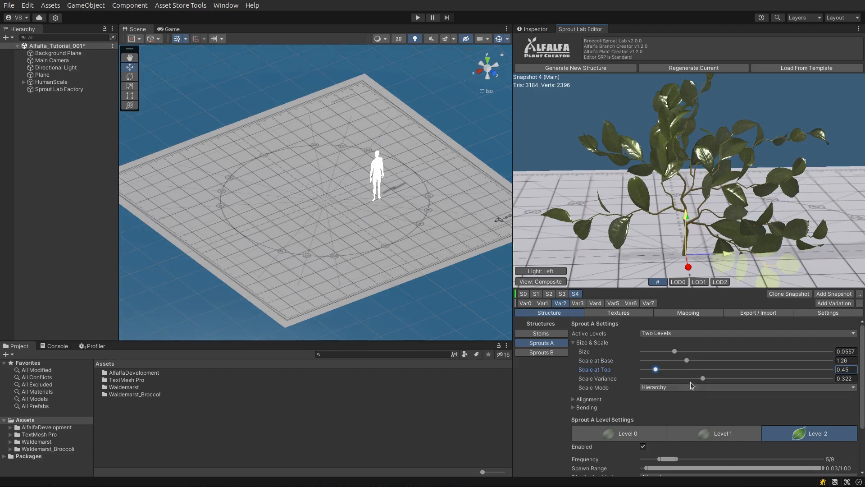
drag(702, 378, 687, 378)
mouse_move(669, 377)
mouse_down()
mouse_move(766, 377)
mouse_move(683, 380)
mouse_up()
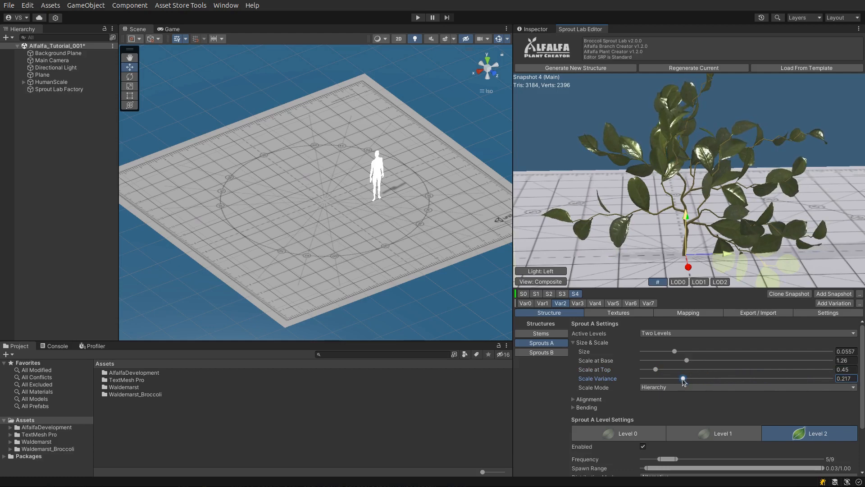
Change the Sprouts A scale mode to Branch and reduce the scale at base to 0.68.
click(679, 388)
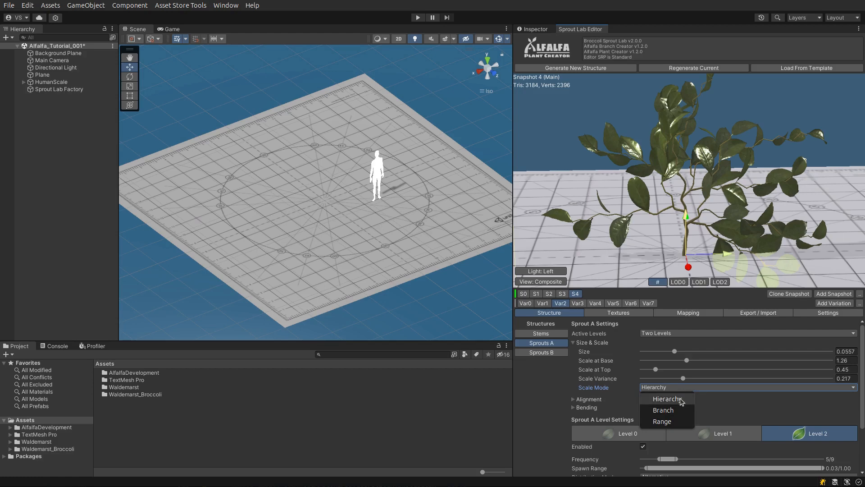
click(732, 407)
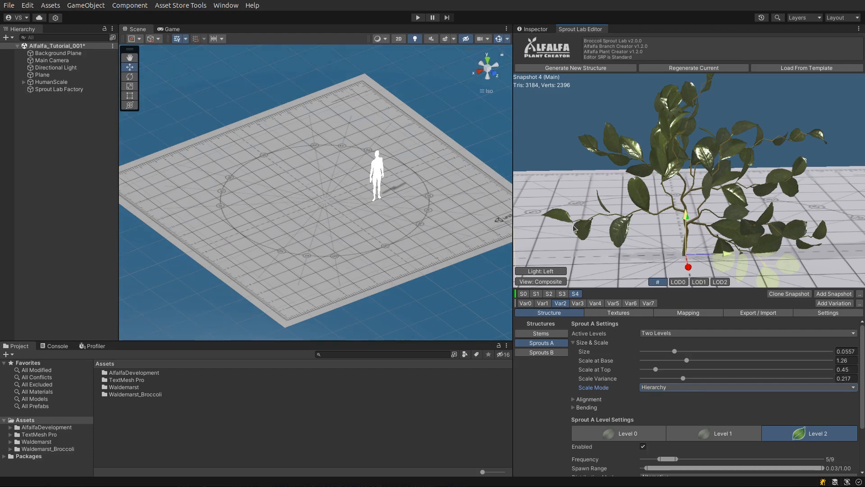
click(692, 390)
click(681, 410)
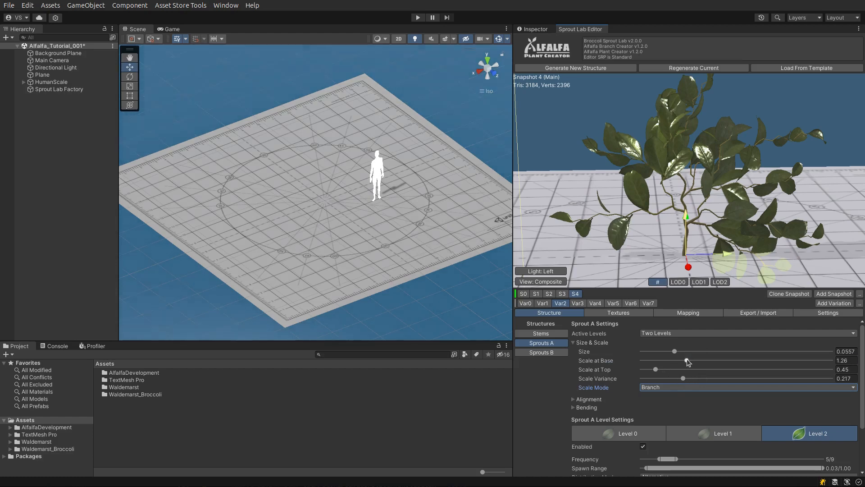
drag(686, 360, 665, 359)
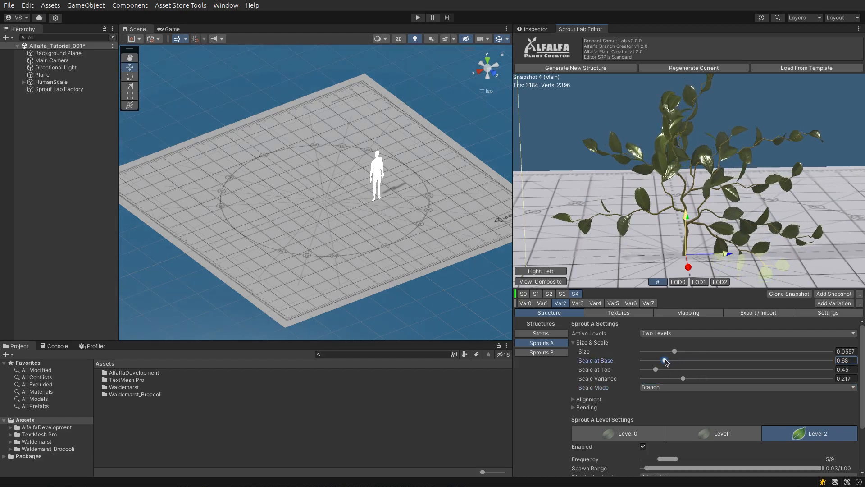
Try the Range scale mode for Sprouts A and switch it back to Branch.
click(671, 386)
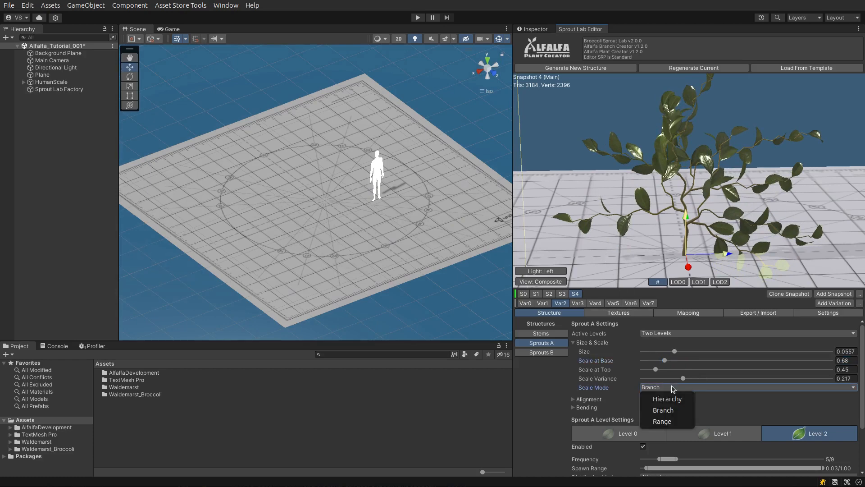
click(678, 420)
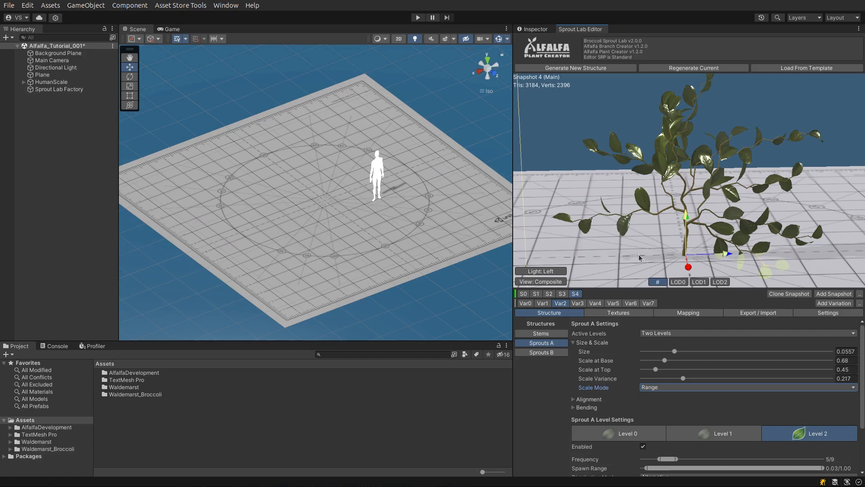
click(688, 389)
click(680, 408)
Collapse Size & Scale, expand the Alignment settings of Sprouts A, and try plane alignment at 0.591 before setting it to 0.818.
click(572, 343)
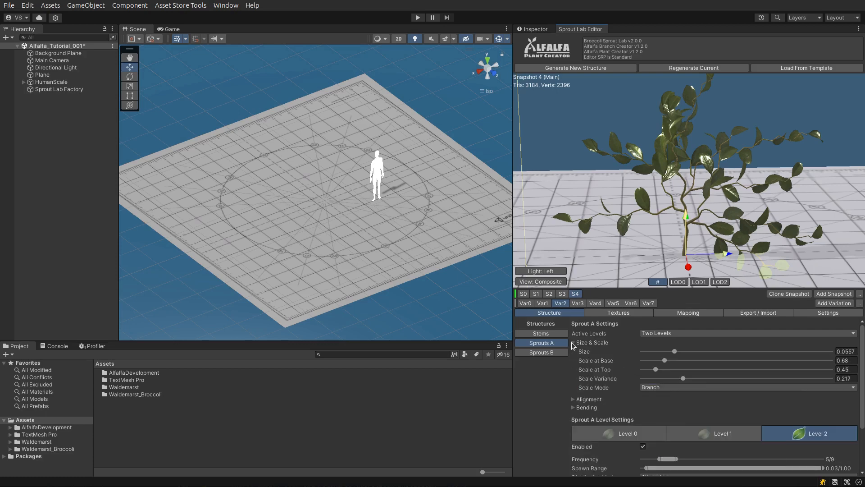
click(573, 343)
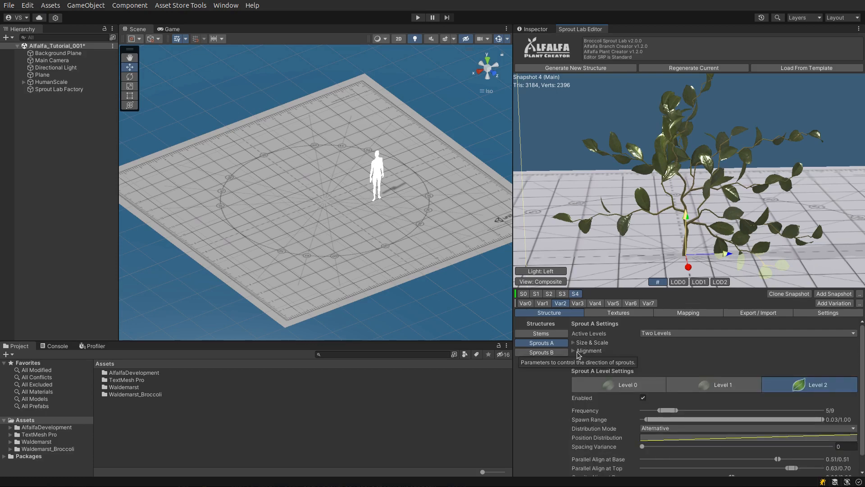
click(576, 353)
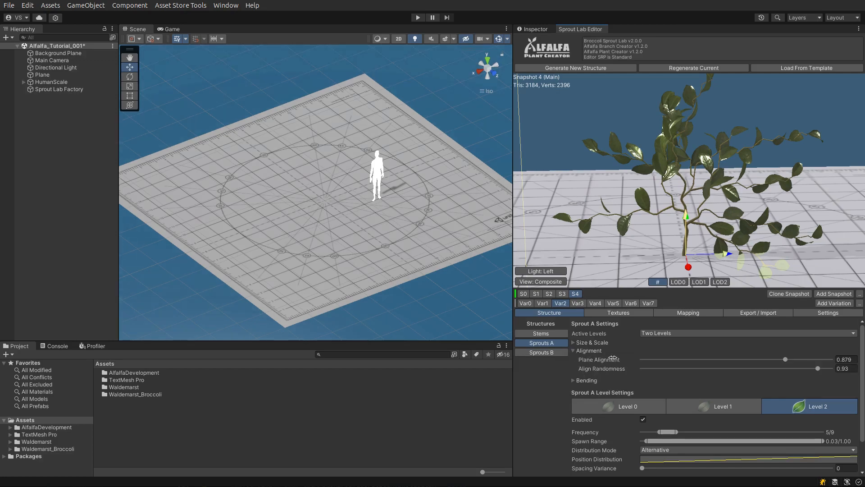
drag(784, 227, 714, 223)
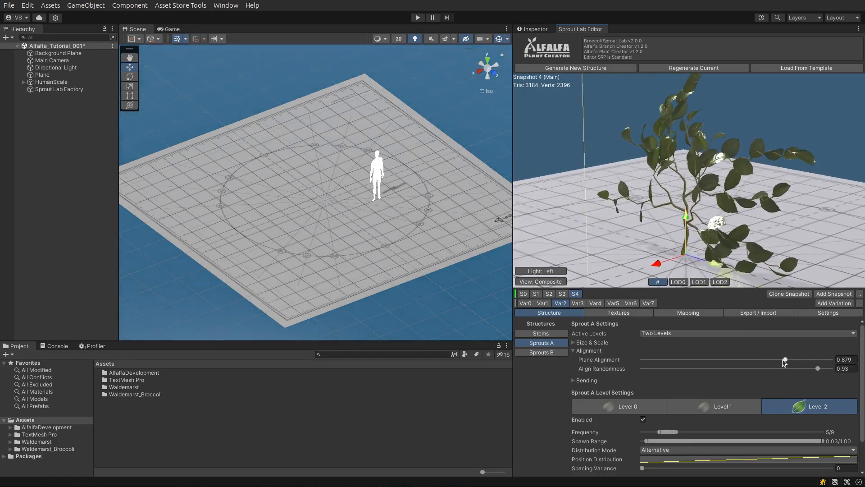
click(786, 360)
drag(785, 360, 676, 360)
drag(649, 178, 703, 156)
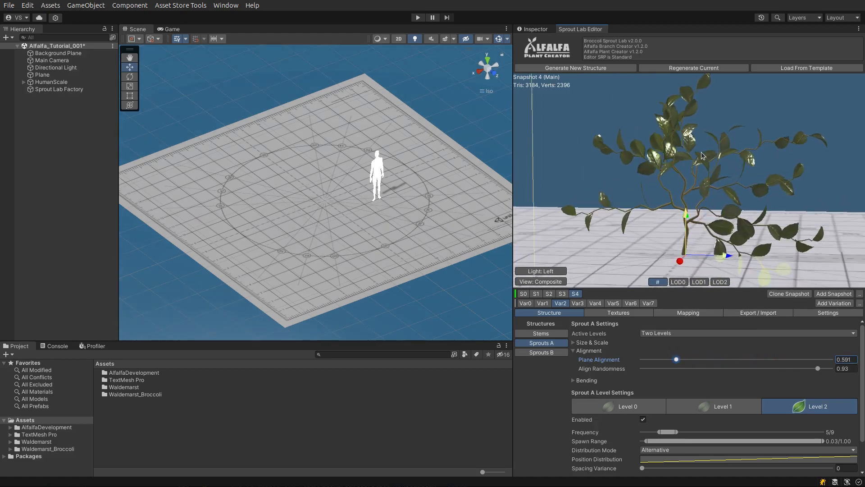
drag(677, 361, 762, 361)
drag(716, 202, 735, 199)
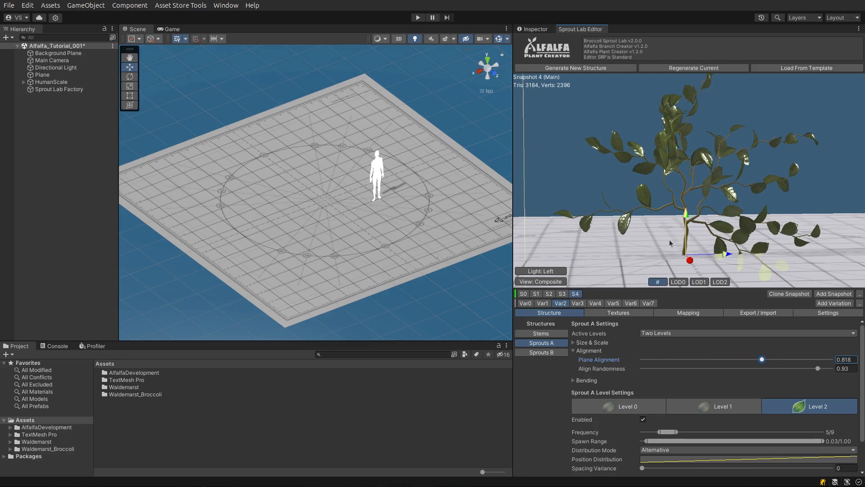
Compare the plant in LOD0 with plane alignment at 0.818 and 0.603, and set the Sprouts A plane alignment to 0.825.
click(684, 283)
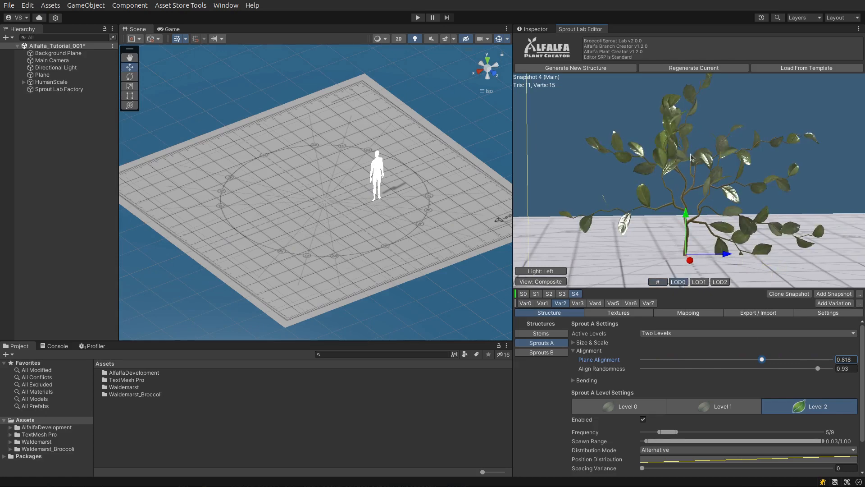
drag(763, 200, 716, 245)
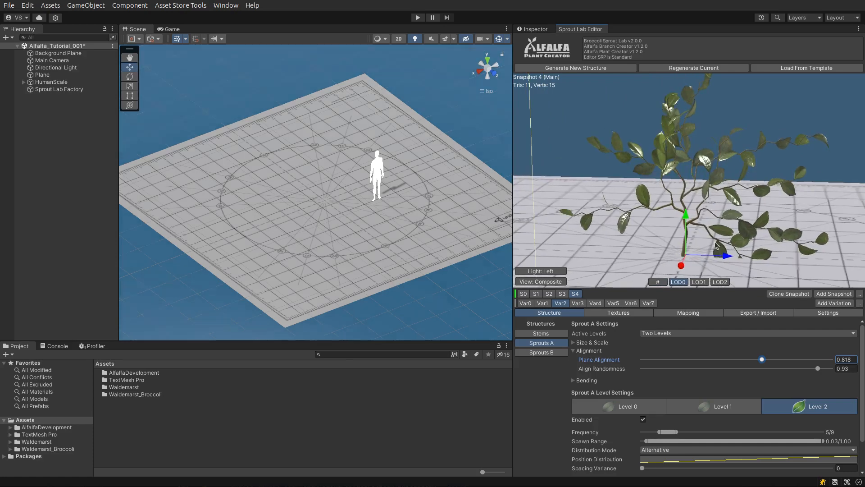
click(658, 281)
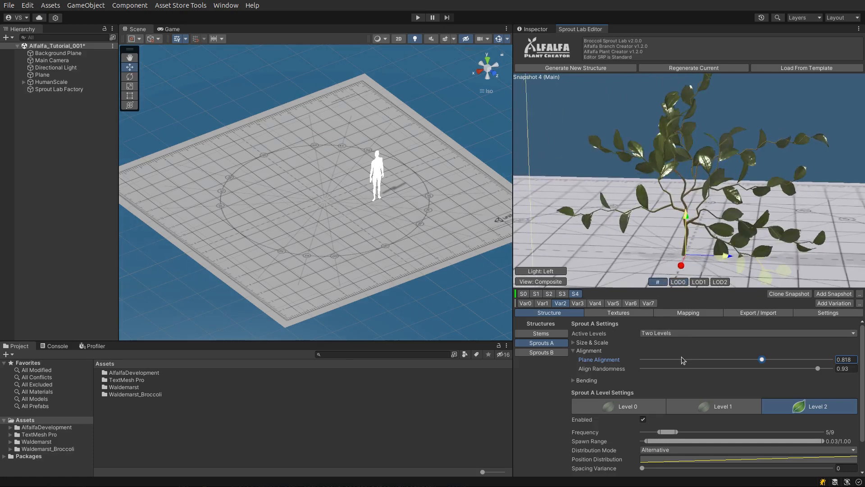
click(682, 358)
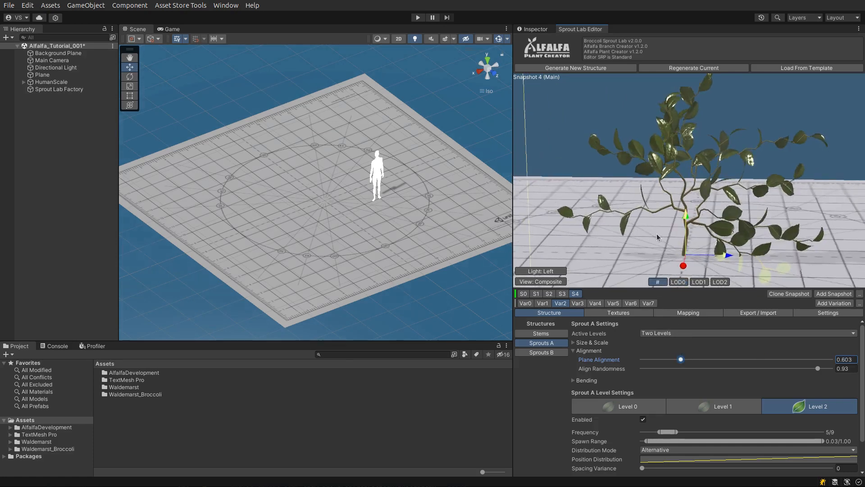
click(679, 282)
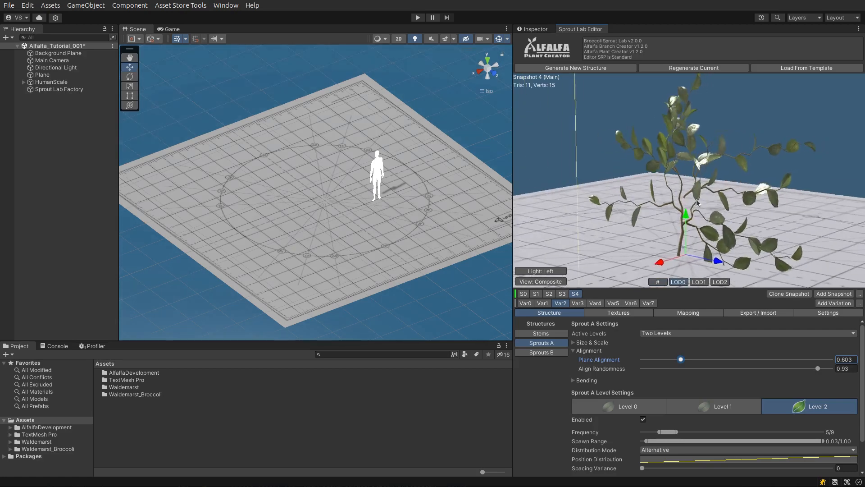
drag(696, 203, 751, 206)
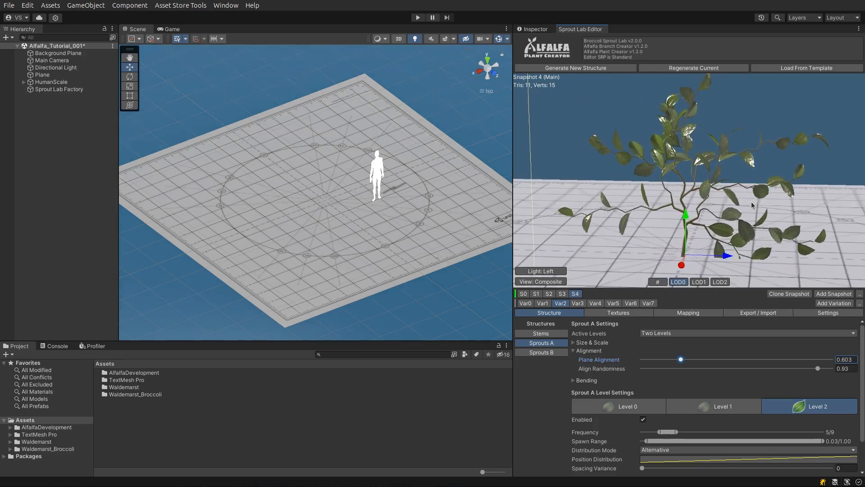
click(659, 282)
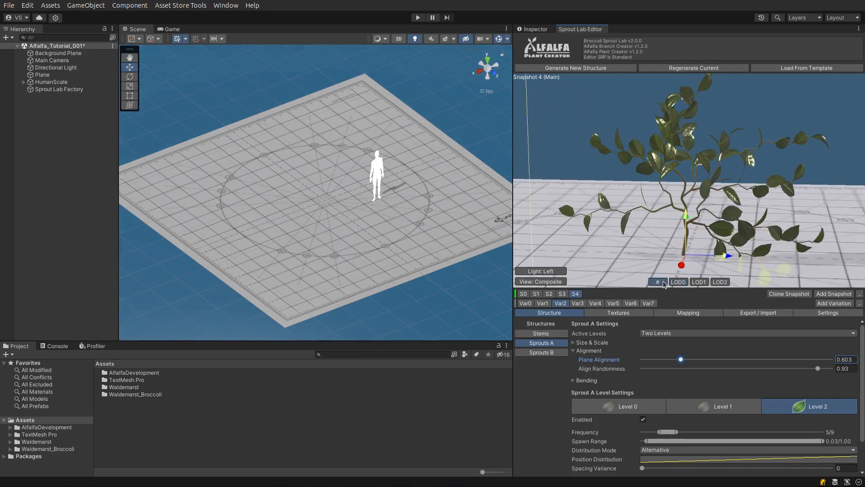
drag(681, 361, 763, 354)
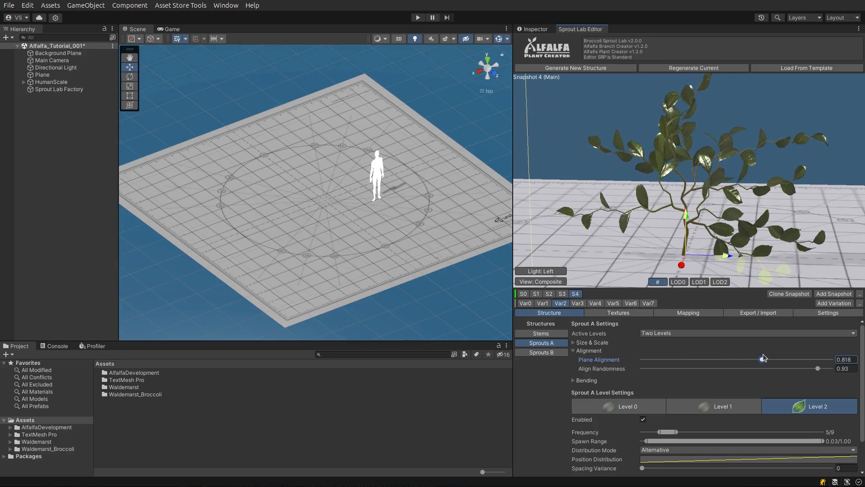
drag(715, 211, 694, 206)
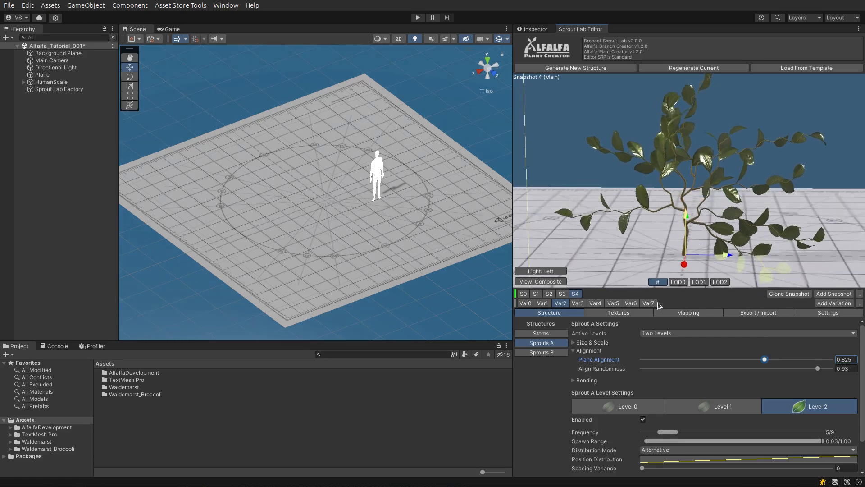
Drop the Sprouts A align randomness to 0 to compare the leaves, and raise it to just past mid-range.
drag(817, 369, 632, 376)
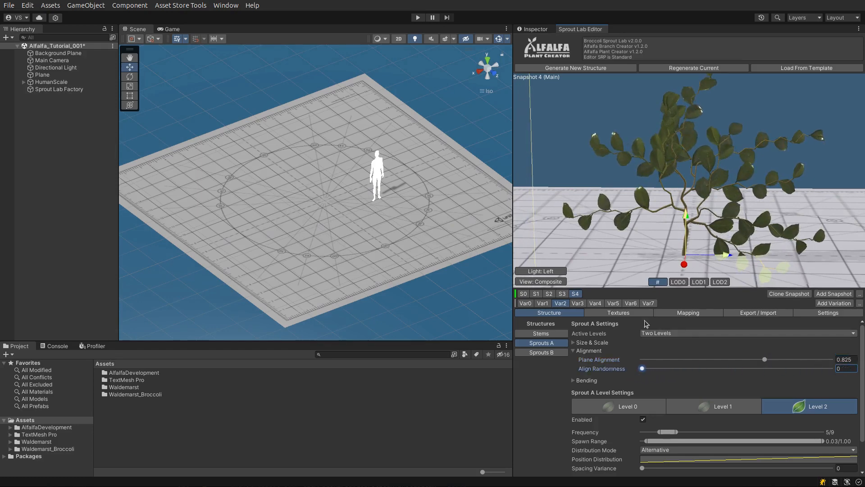
drag(671, 246, 704, 196)
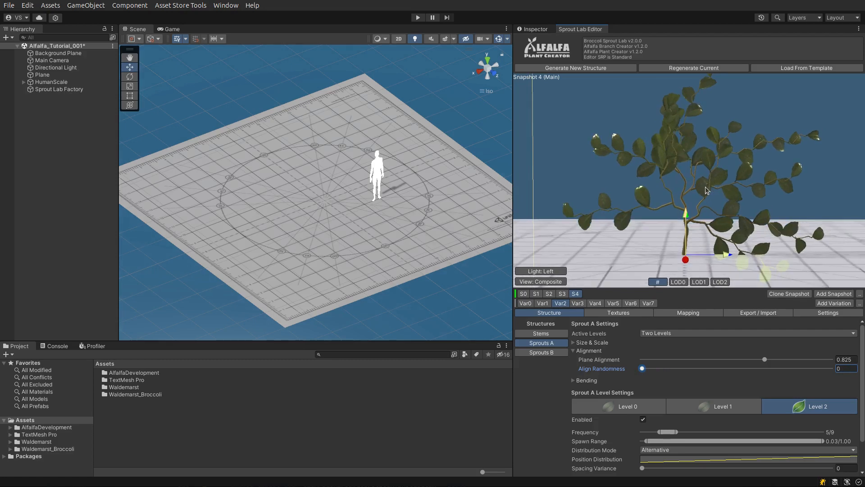
drag(801, 190, 705, 189)
drag(645, 371, 755, 368)
drag(650, 195, 736, 187)
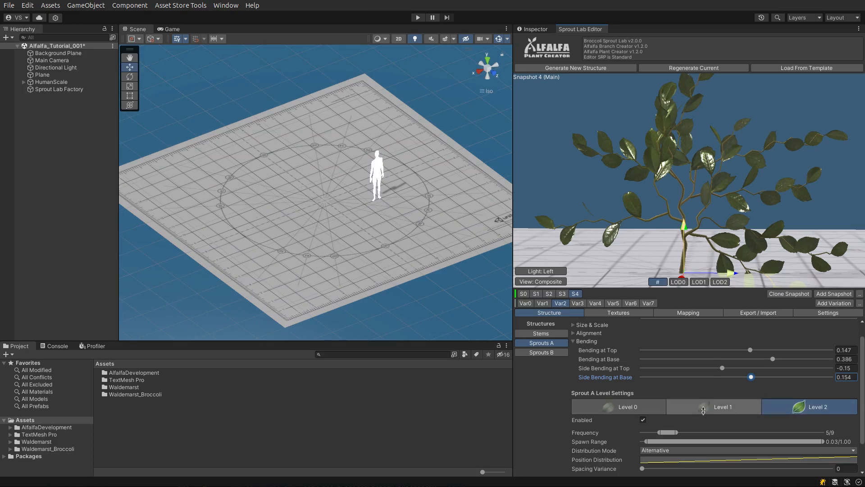
Try enabling Sprouts A on Level 1, disable it again and return to the Level 2 settings.
scroll(794, 408, down, 3)
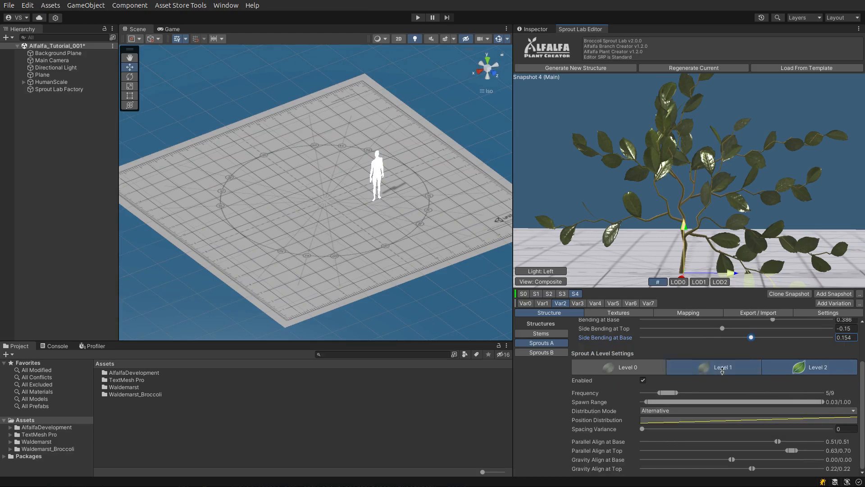
click(723, 369)
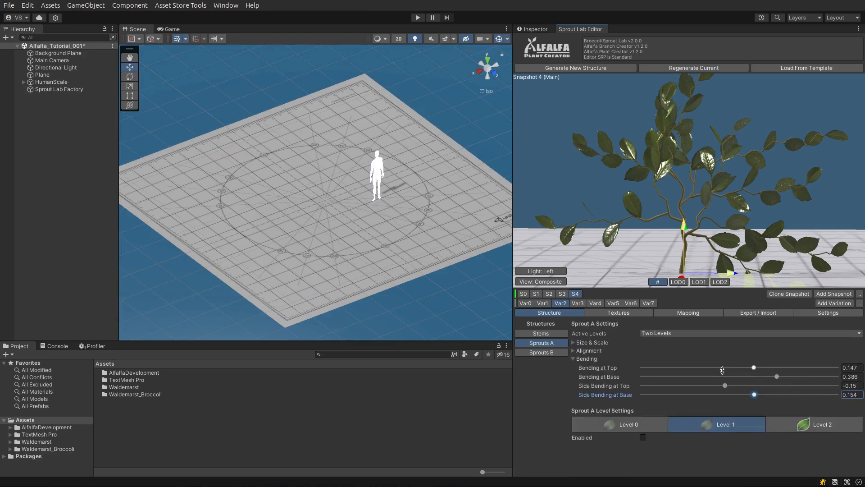
click(642, 437)
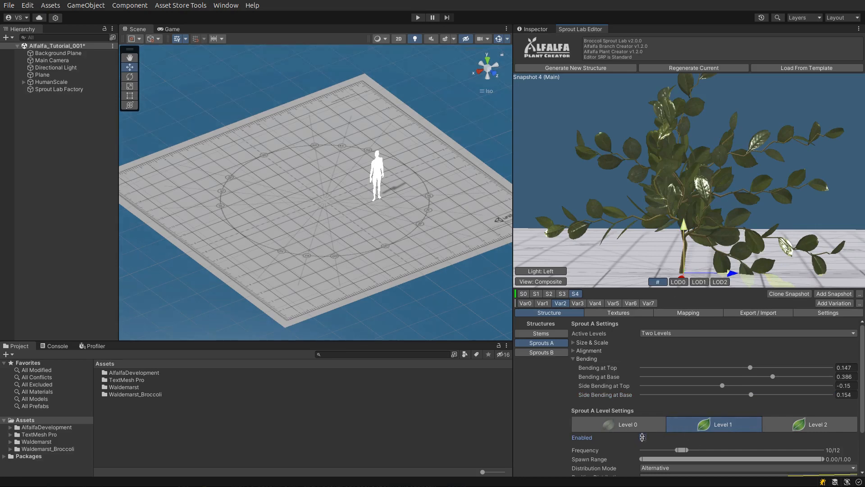
click(769, 430)
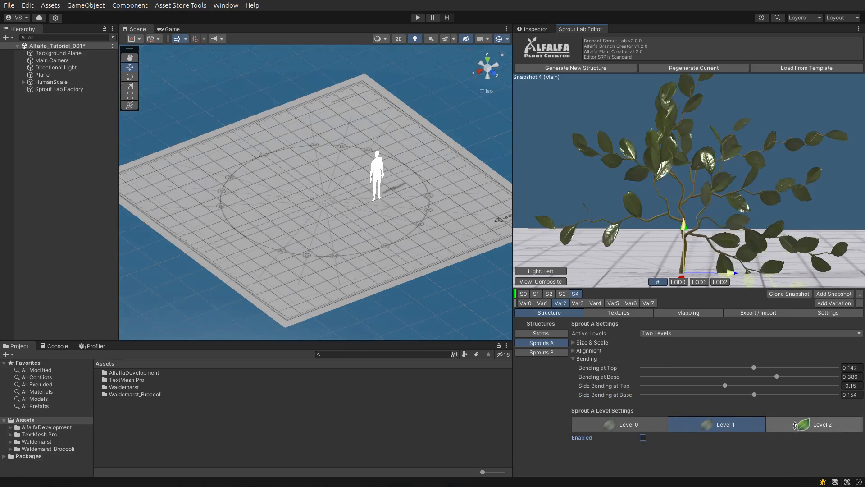
Try a Sprouts A Level 2 frequency of 16/20 and bring it down to 6/10.
scroll(798, 414, down, 3)
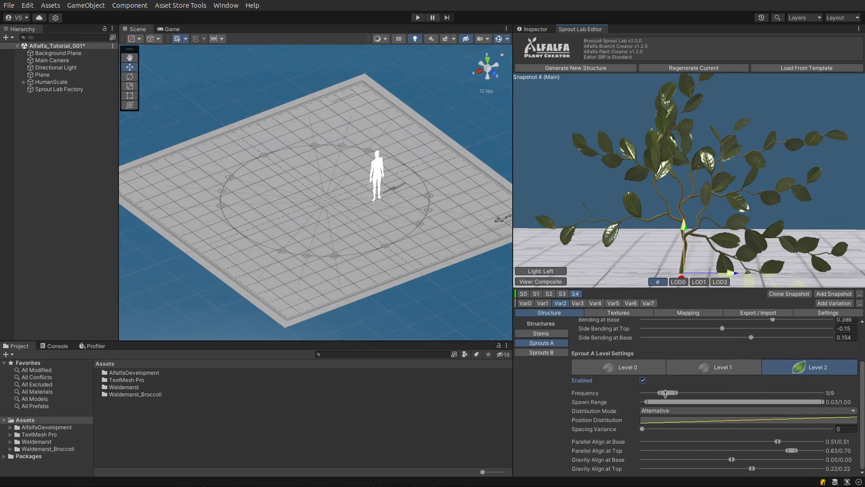
drag(670, 392, 707, 393)
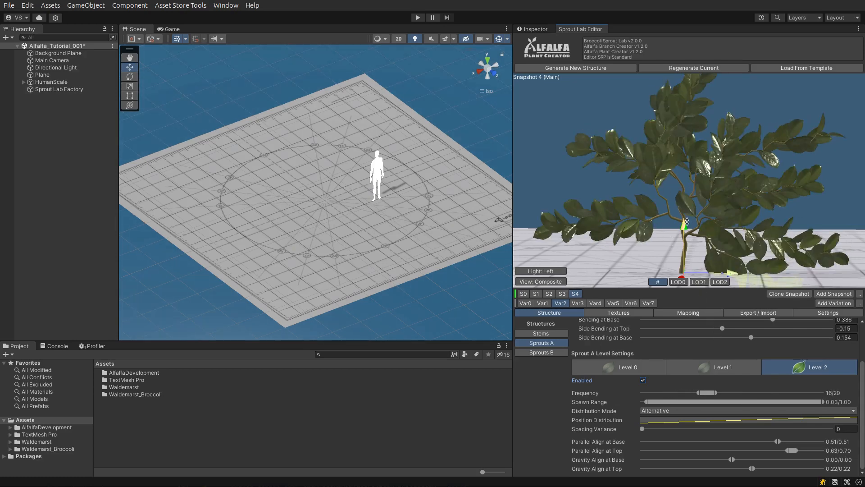
drag(706, 392, 671, 393)
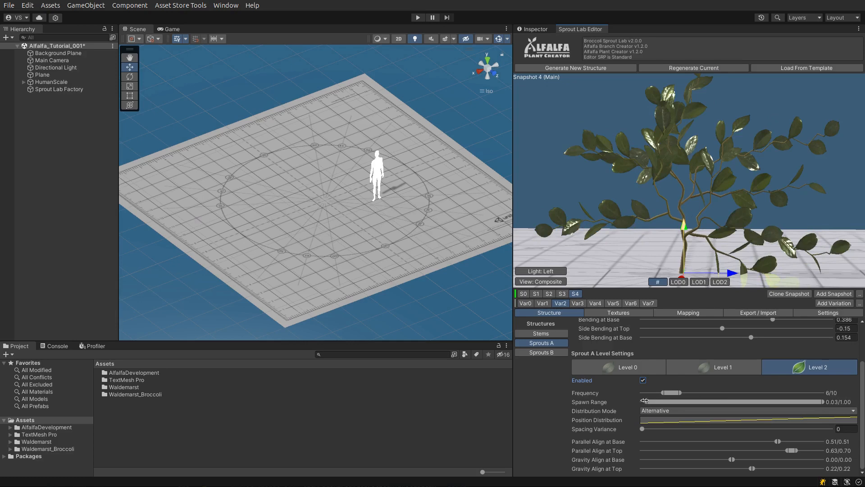
Try Level 2 spawn ranges of 0.72/1.00 and 0.00/0.28, and set the range to 0.00/1.00.
drag(644, 400, 770, 405)
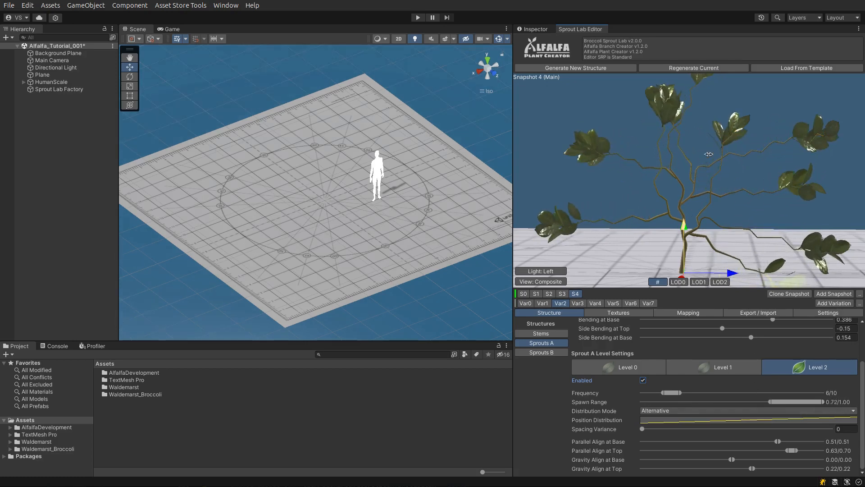
drag(791, 401, 658, 398)
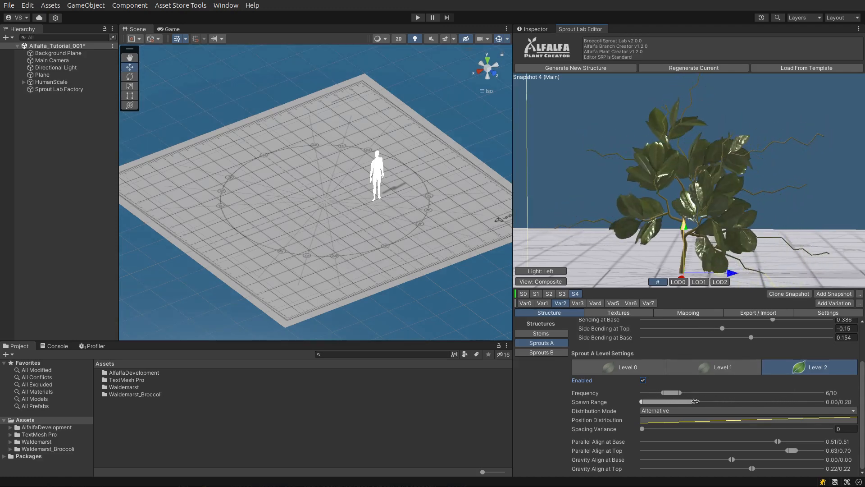
drag(695, 401, 847, 425)
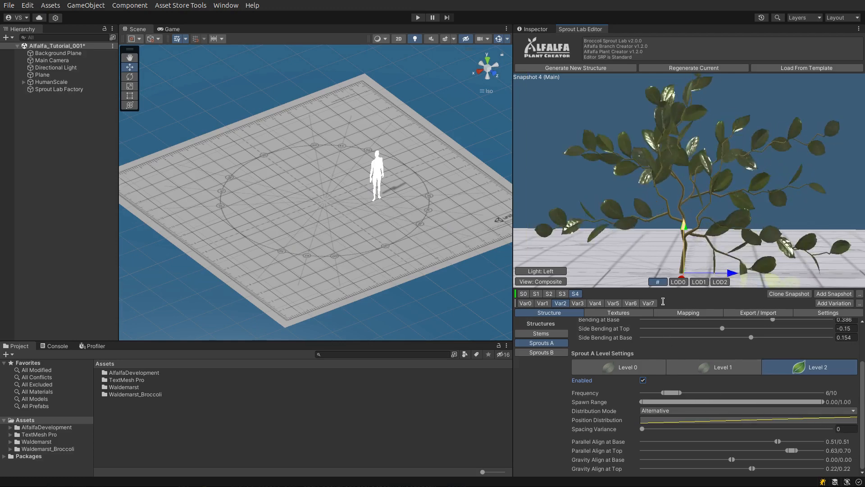
Try the Opposite distribution mode for Sprouts A on Level 2 and restore Alternative.
click(674, 410)
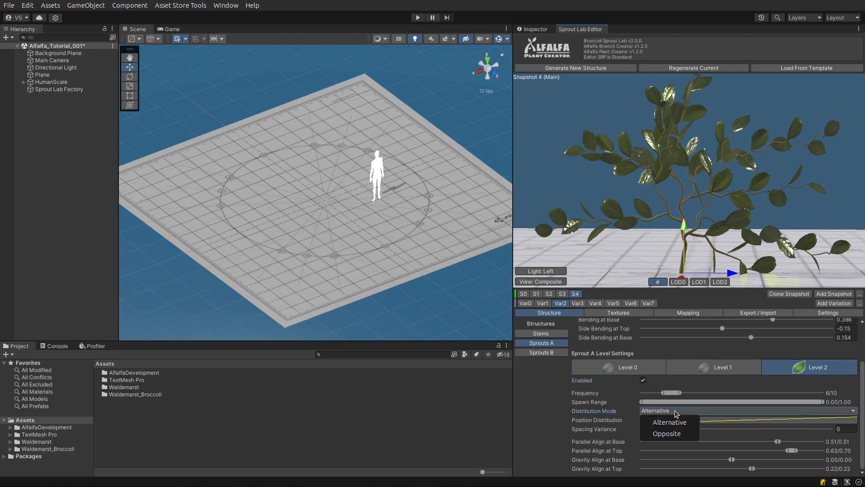
click(676, 433)
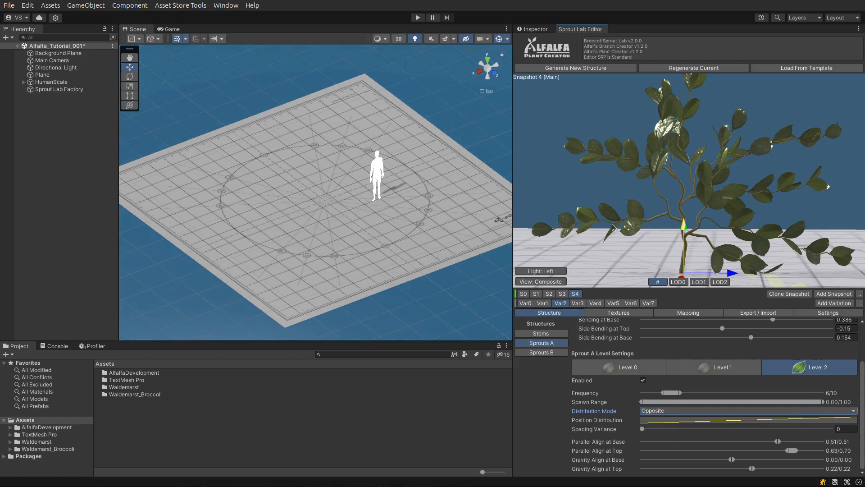
click(670, 412)
click(673, 421)
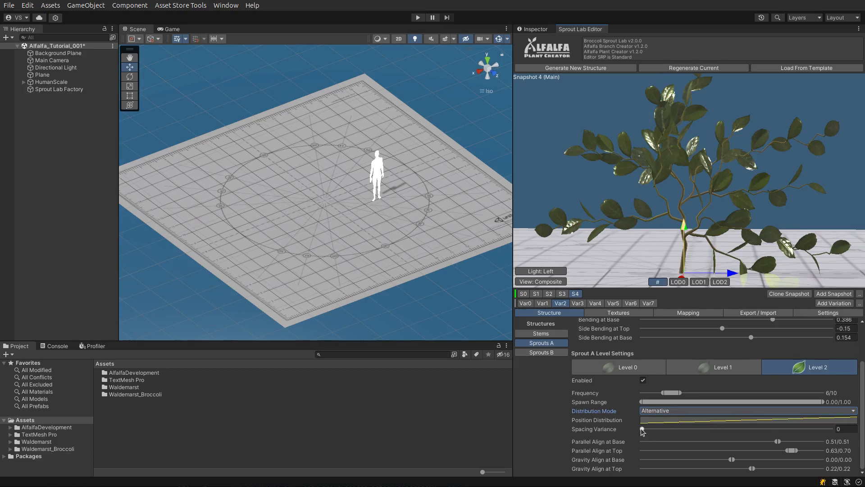
Set the Sprouts A Level 2 spacing variance to 0.63 and the parallel align at base to 0.22.
drag(642, 429, 761, 450)
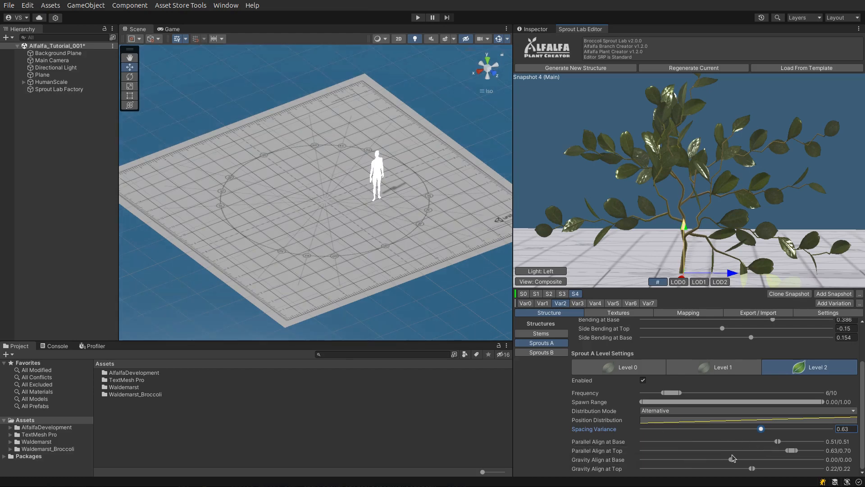
drag(778, 442, 734, 472)
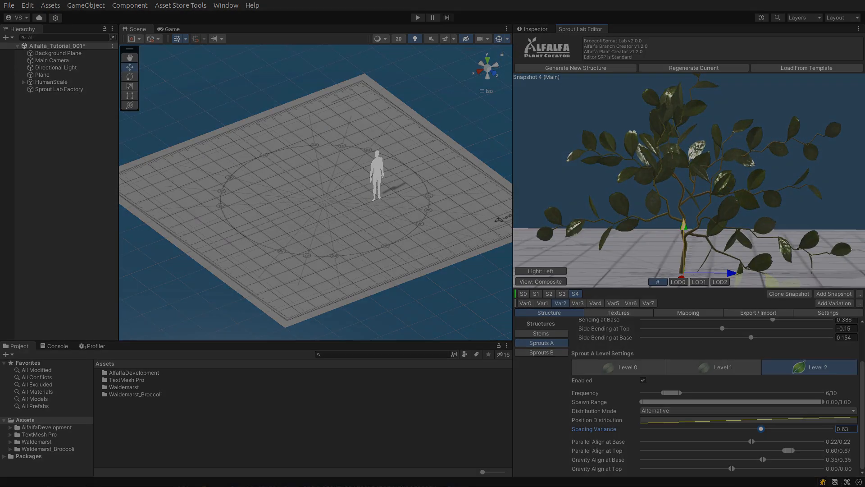
Enable Level 0 in the Sprouts B level settings.
scroll(686, 352, up, 3)
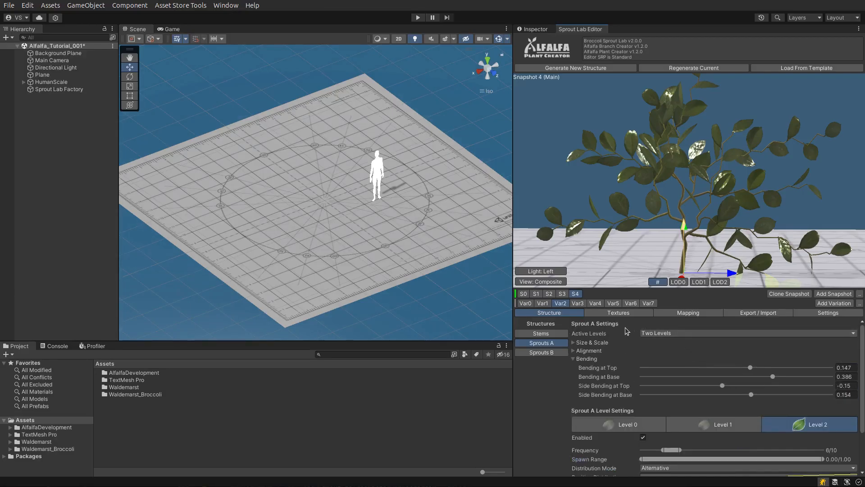
click(548, 353)
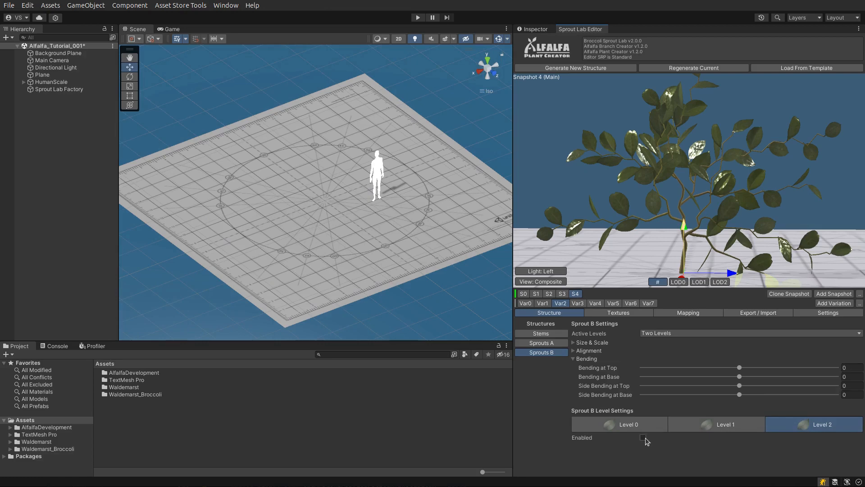
click(656, 423)
click(642, 437)
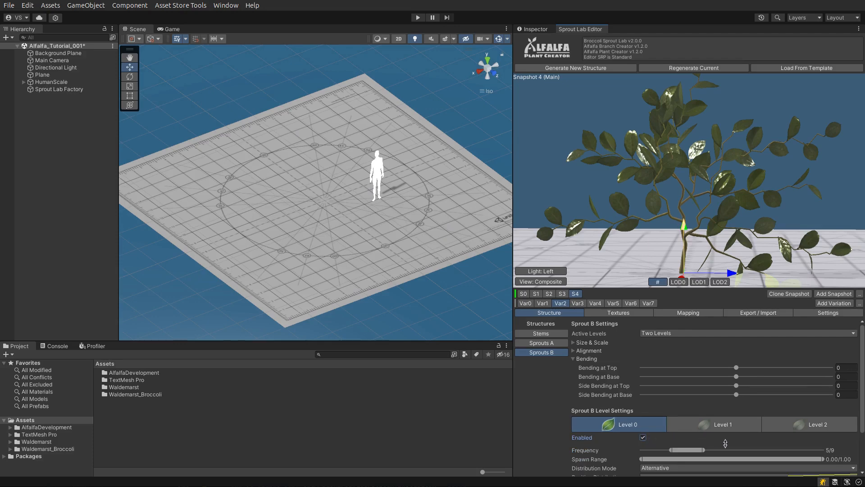
scroll(724, 443, down, 3)
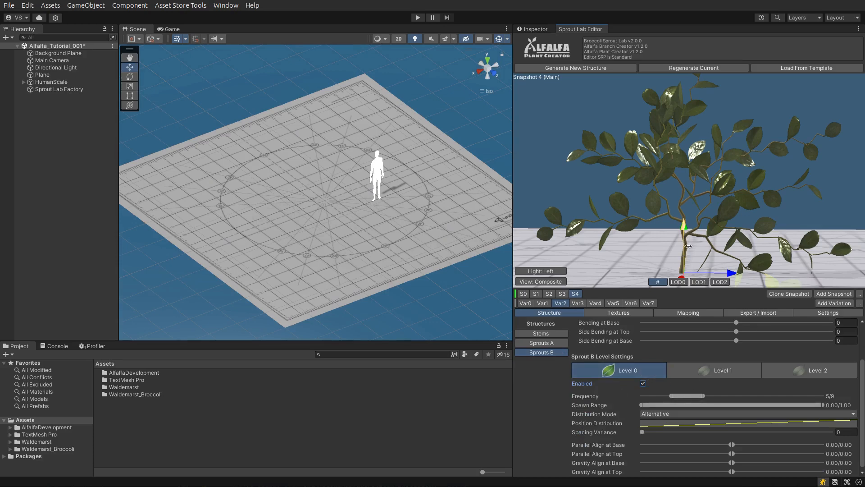
Examine the textures of the stems and the four Sprouts A leaf types, and locate the leaf atlas in the project.
click(617, 313)
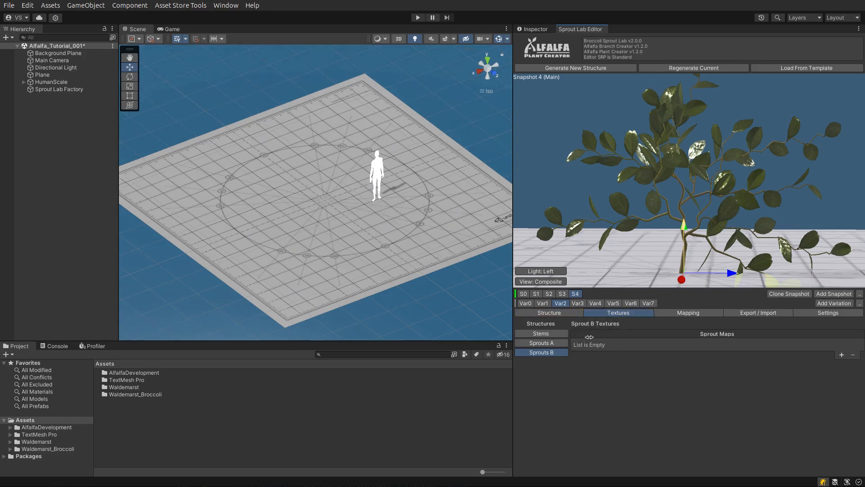
click(541, 333)
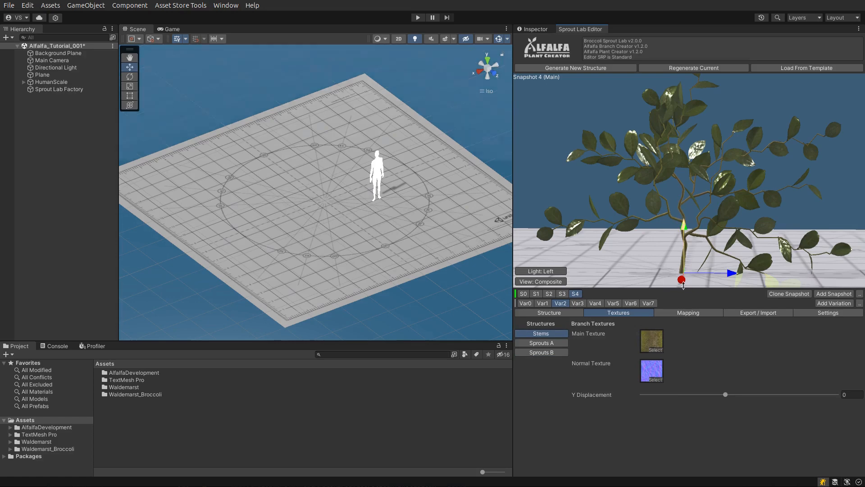
click(557, 342)
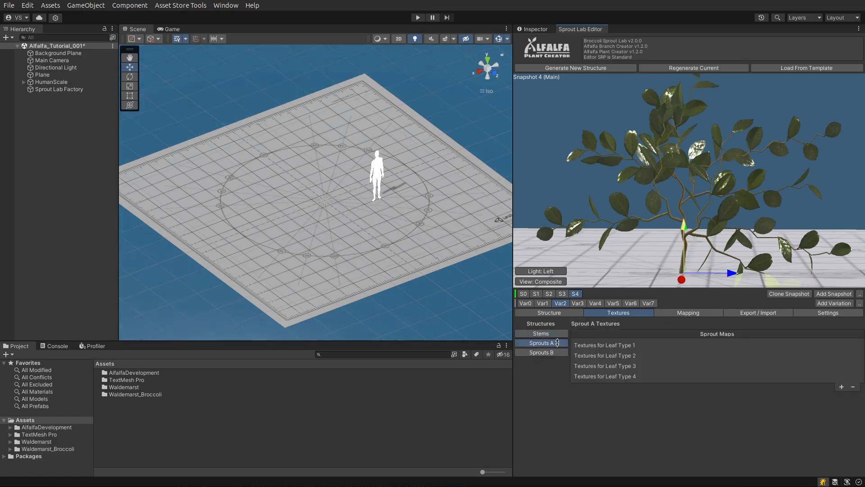
click(635, 356)
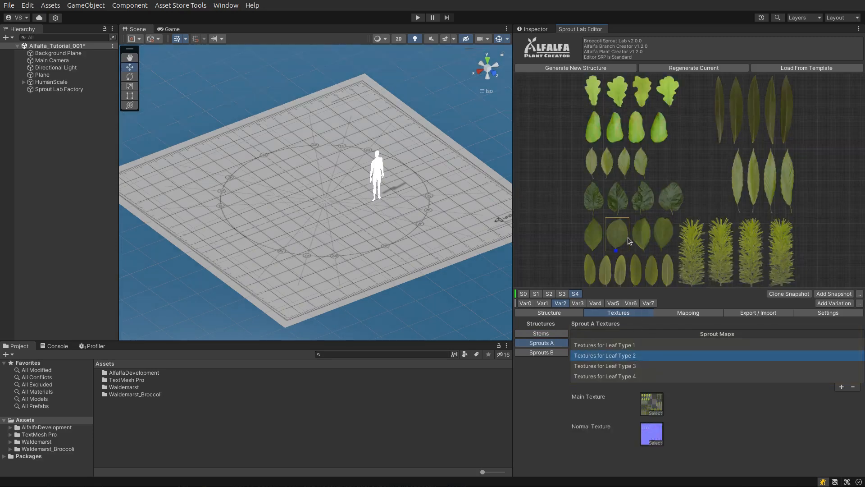
click(633, 367)
click(636, 378)
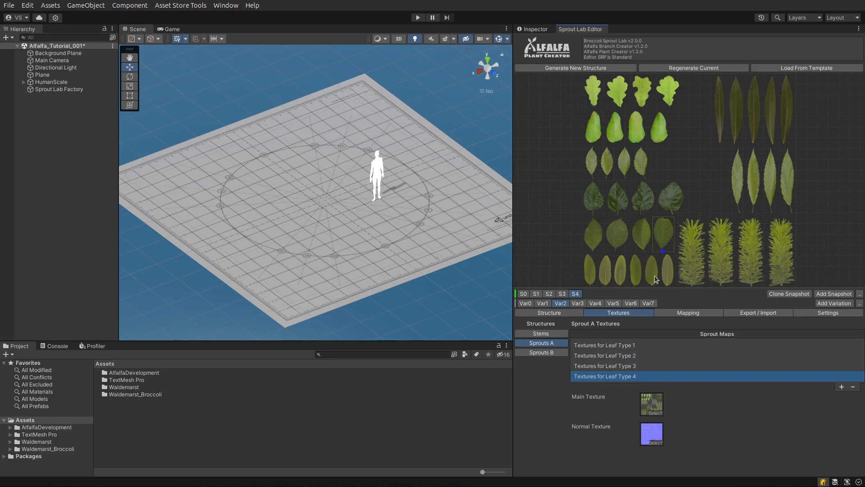
click(634, 345)
click(652, 401)
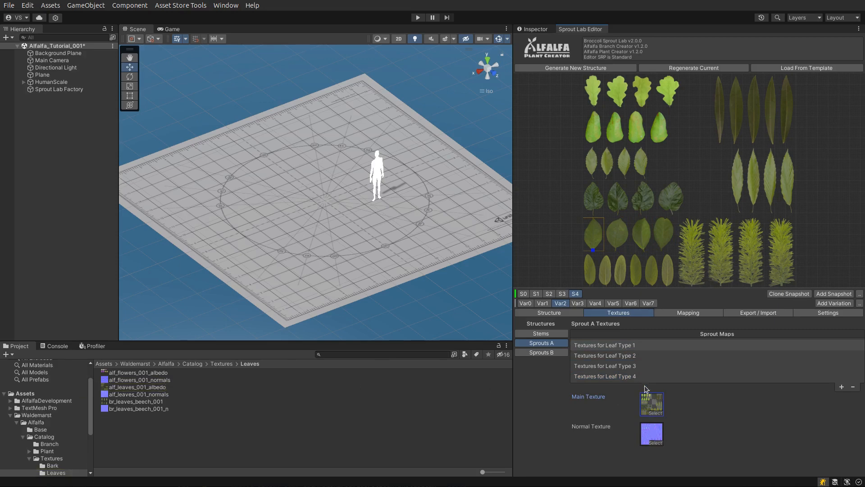
Add a sprout map to Sprouts B with alf_leaves_001_albedo as main texture and alf_leaves_001_normals as normal texture.
click(561, 353)
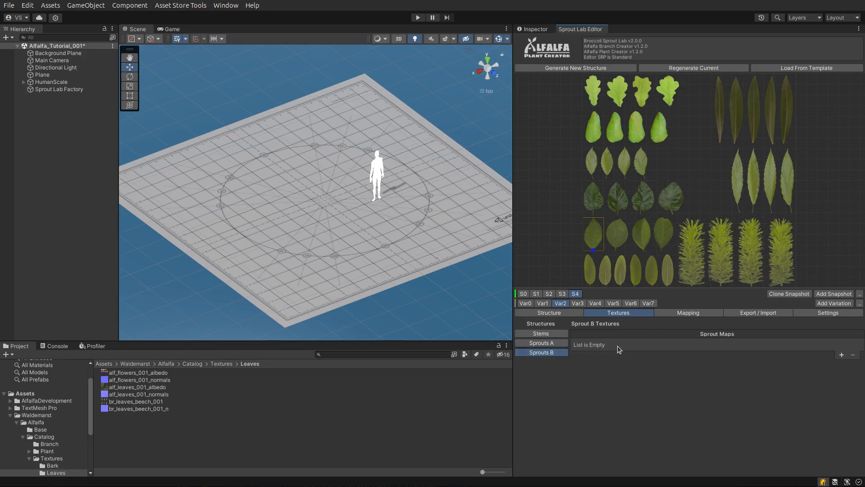
click(842, 355)
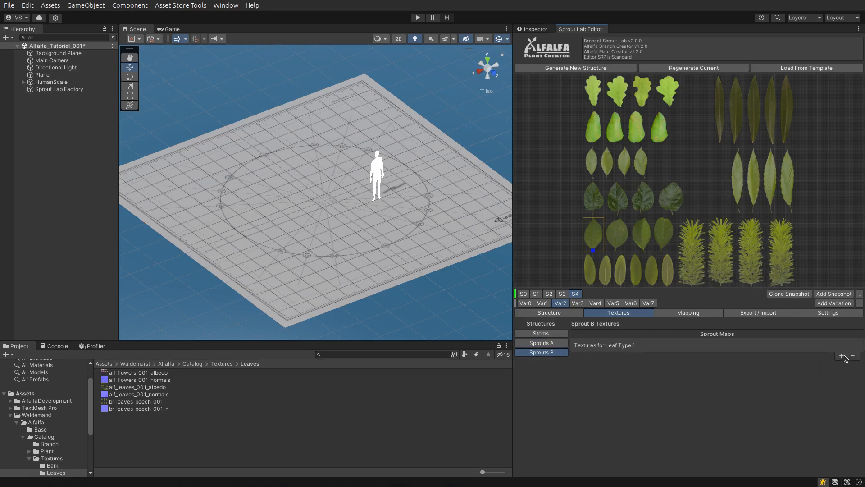
click(623, 346)
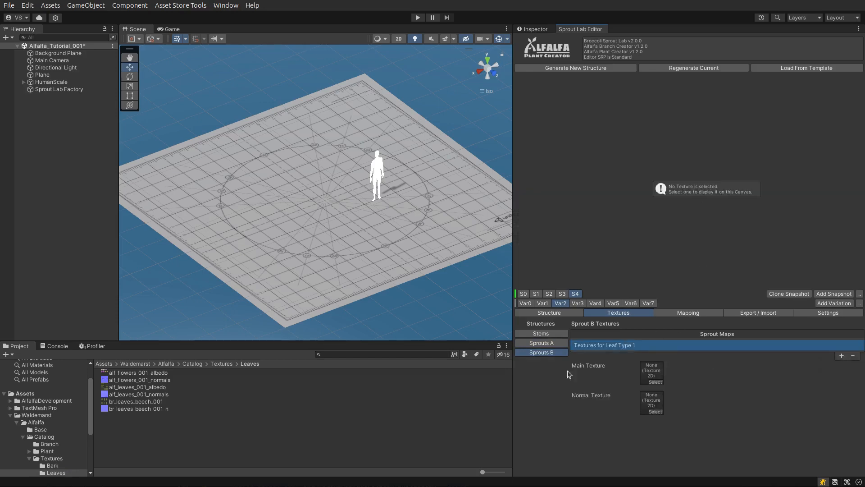
drag(138, 387, 651, 372)
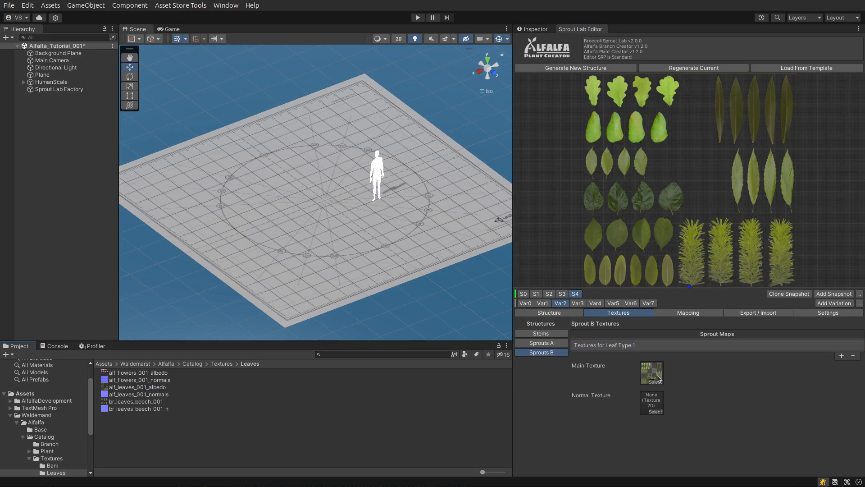
drag(156, 394, 653, 398)
Crop the Sprouts B texture area to the last leaf in the third row of the atlas.
mouse_move(685, 287)
mouse_down()
mouse_move(686, 272)
mouse_move(686, 300)
mouse_up()
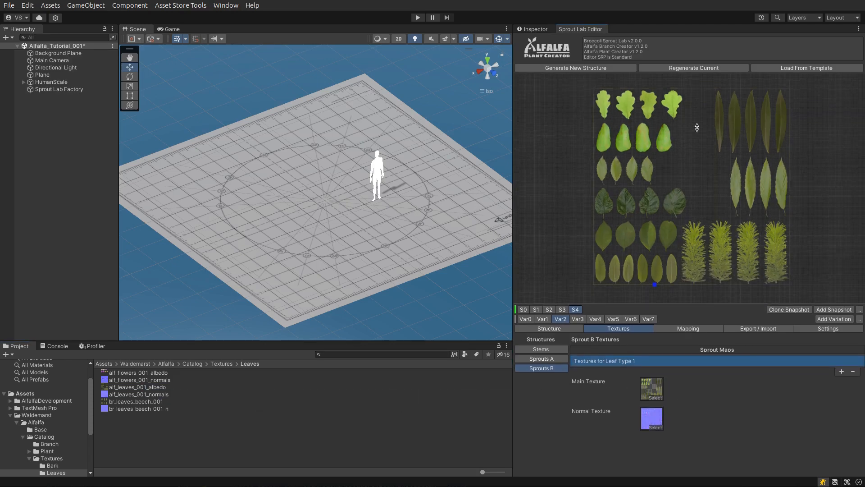
scroll(708, 191, up, 5)
click(698, 157)
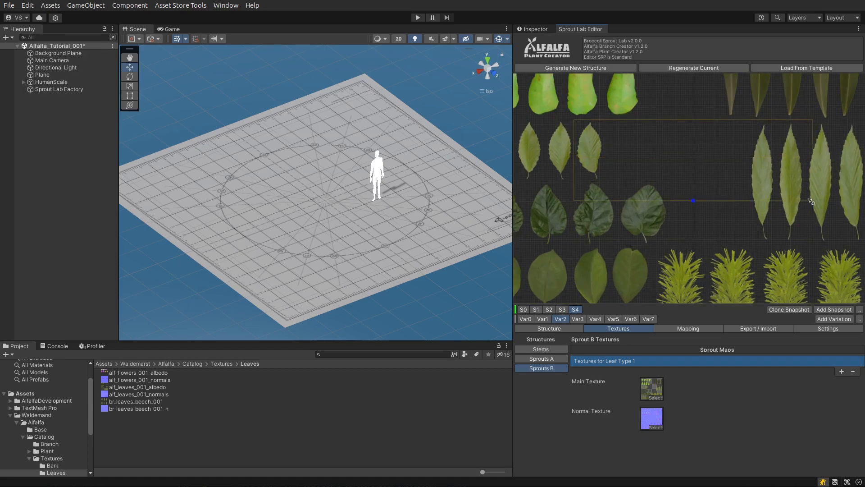
drag(811, 201, 607, 179)
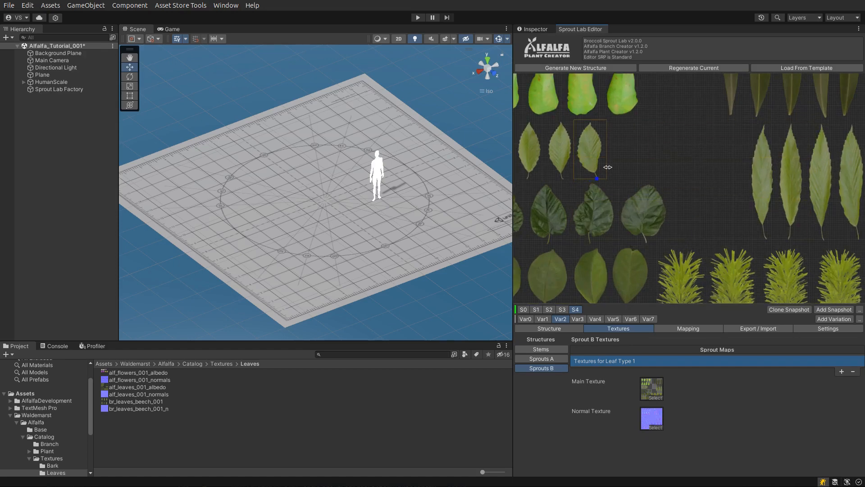
Reduce the Sprouts B leaf size in the Size & Scale settings of the structure.
click(563, 328)
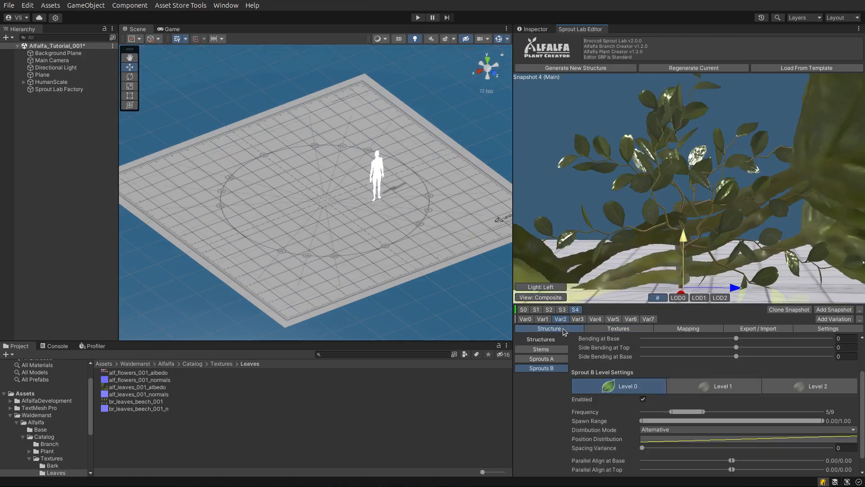
scroll(697, 236, down, 6)
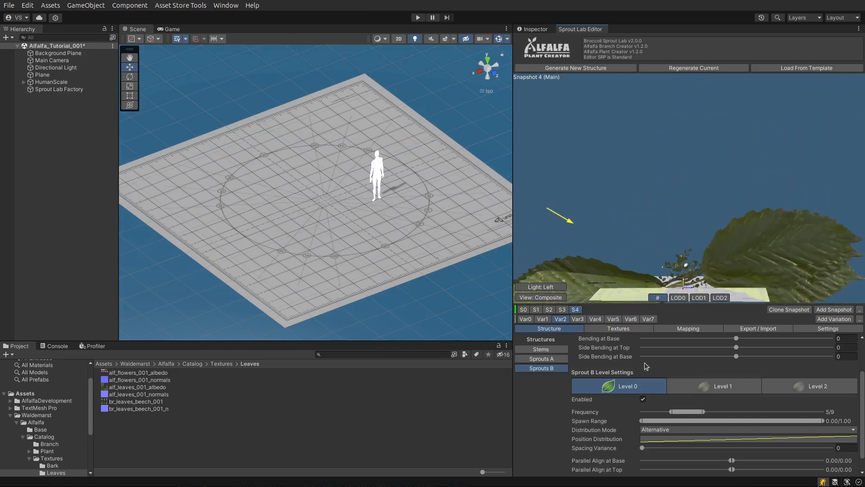
scroll(651, 364, up, 3)
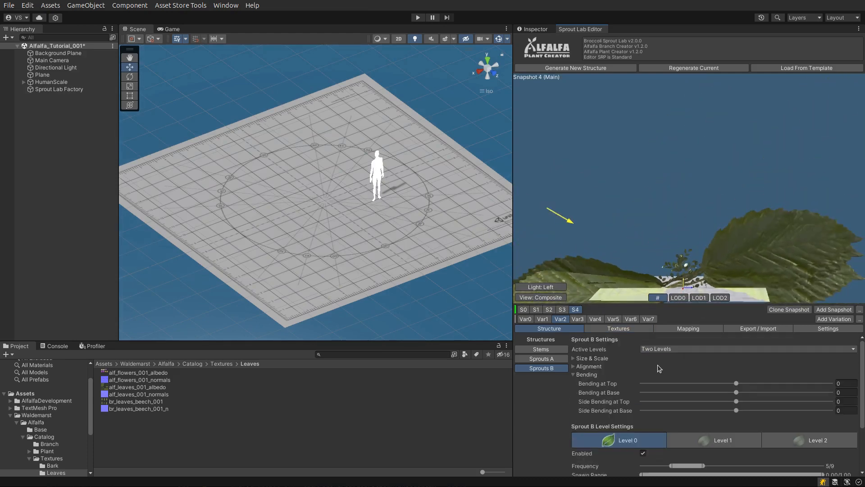
click(574, 358)
drag(831, 367, 656, 385)
scroll(645, 415, down, 5)
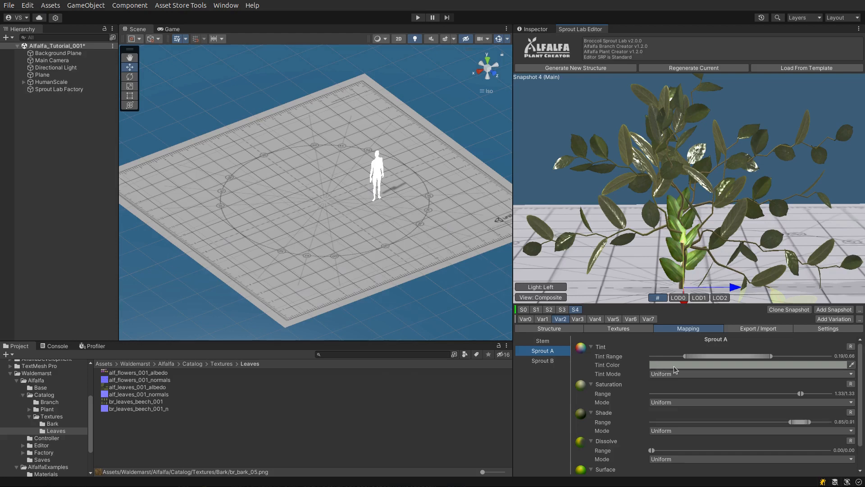
Set the Sprout A tint color to dark red and the tint range to 0.00/0.87.
click(660, 365)
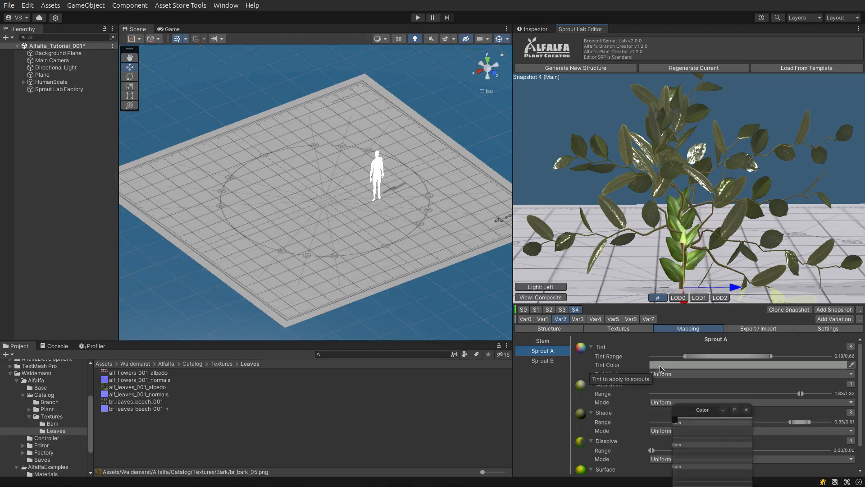
drag(692, 360, 465, 170)
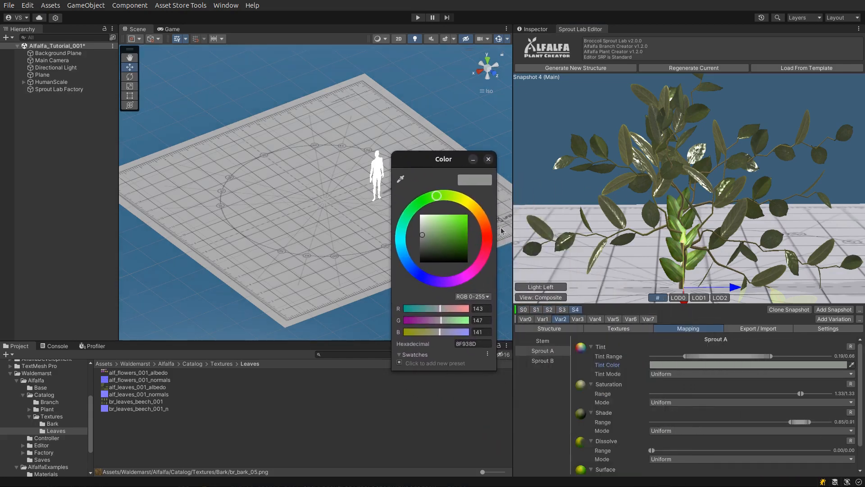
click(483, 220)
drag(455, 232, 488, 228)
drag(471, 227, 468, 233)
click(489, 160)
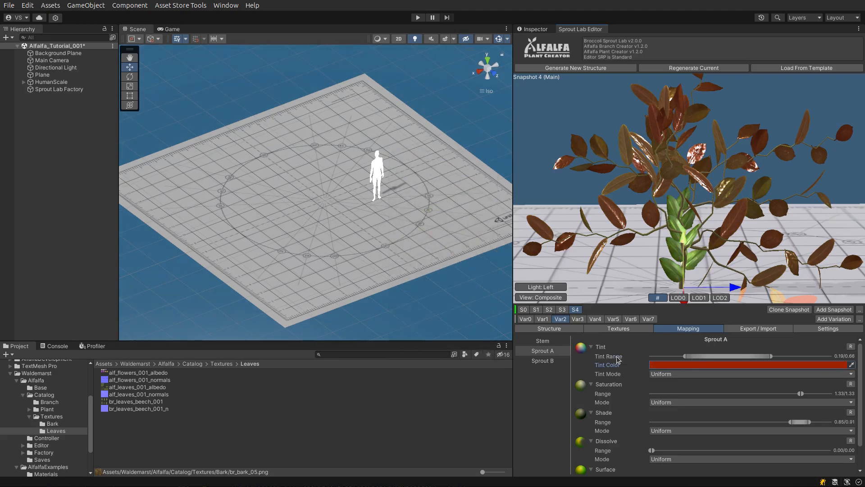
drag(711, 356, 648, 359)
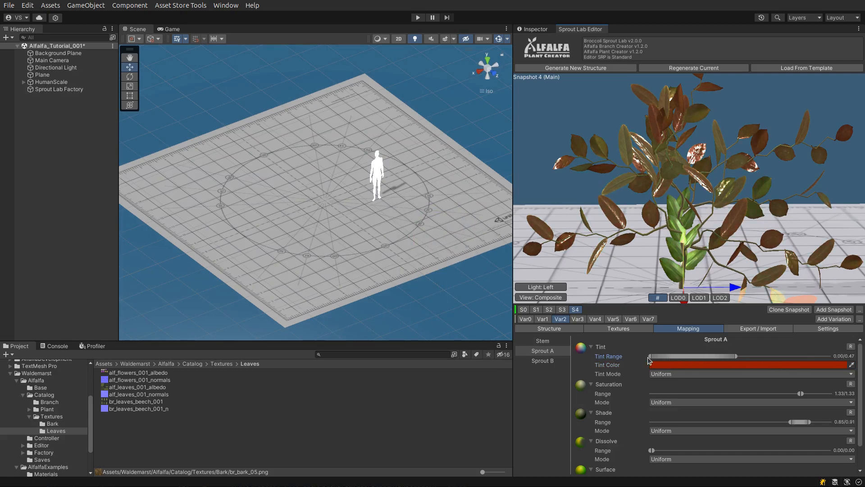
drag(735, 356, 808, 366)
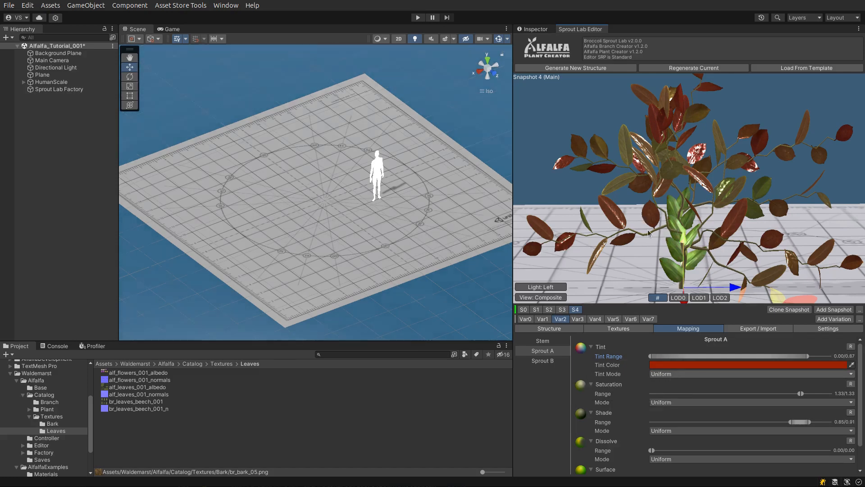
Set the Sprout A tint range to 0.00/1.00 and try the Hierarchy tint mode with and without inversion.
click(680, 374)
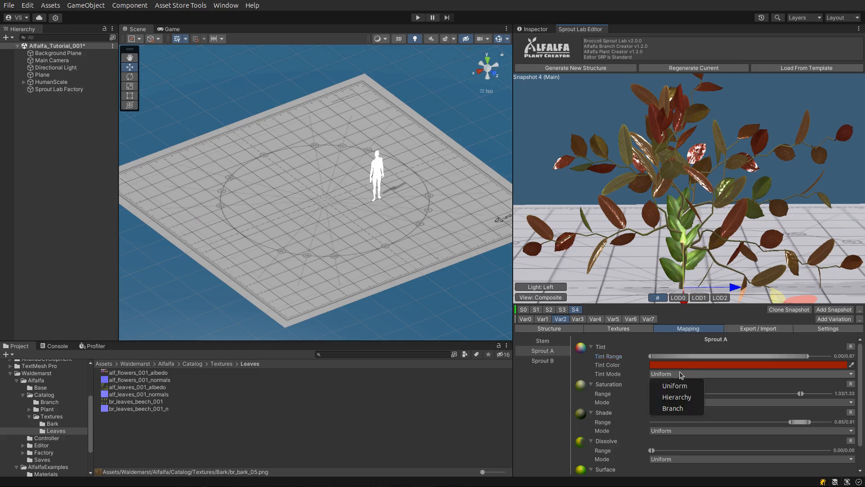
click(690, 396)
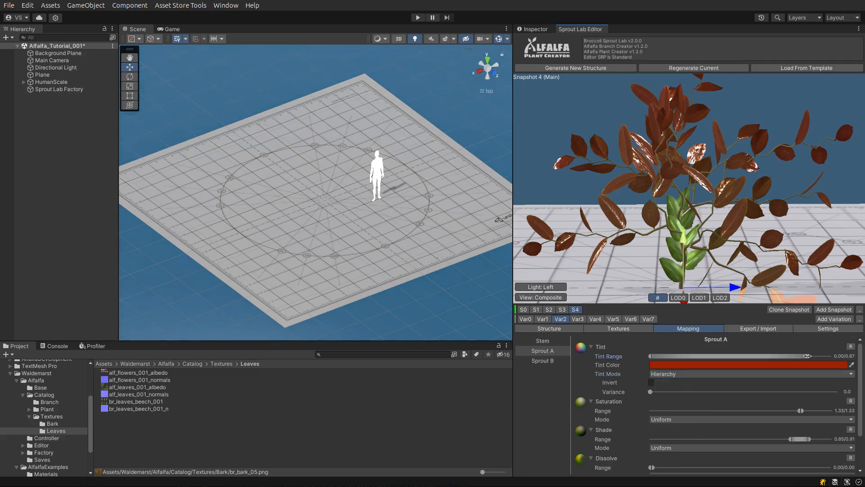
drag(808, 356, 834, 356)
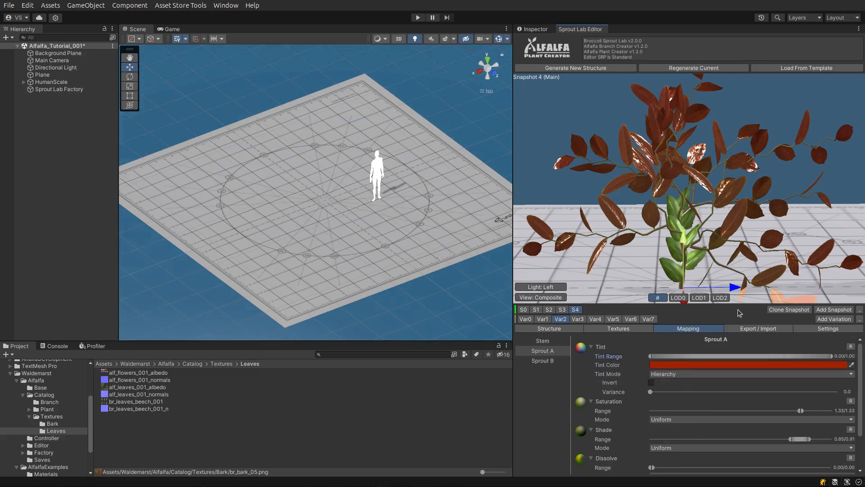
click(652, 383)
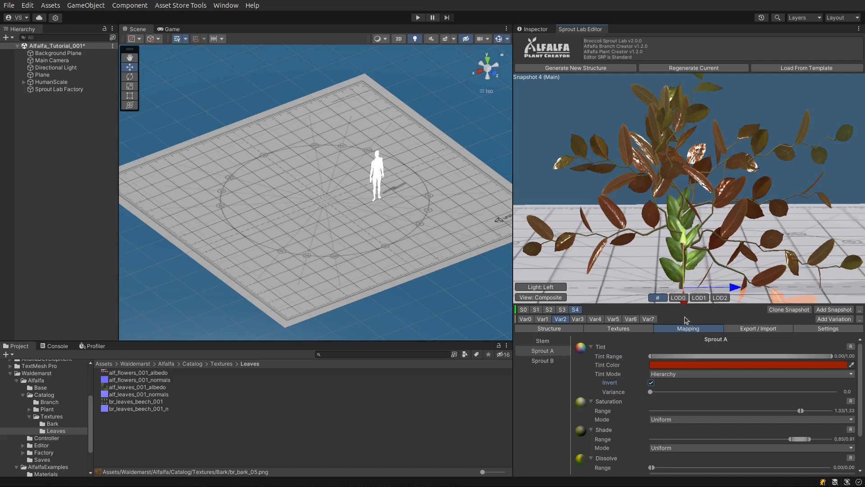
click(652, 383)
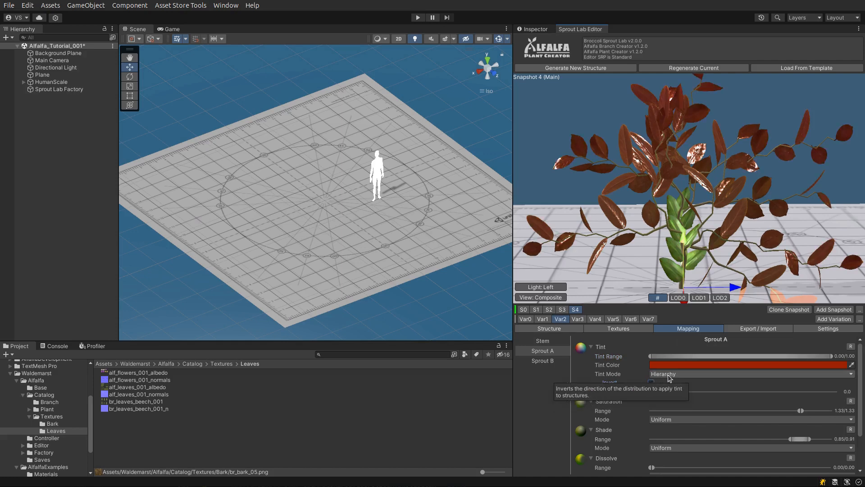
Change the Sprout A tint mode to Branch and try inverting its distribution, leaving Invert off.
click(669, 375)
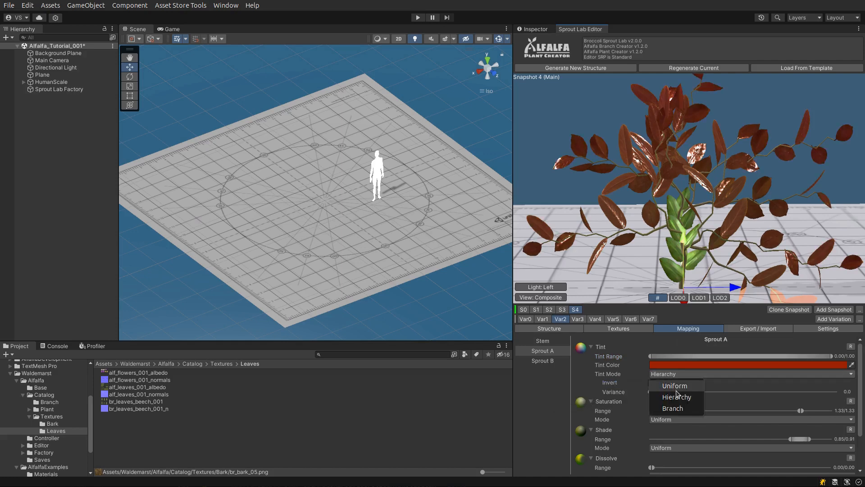
click(683, 409)
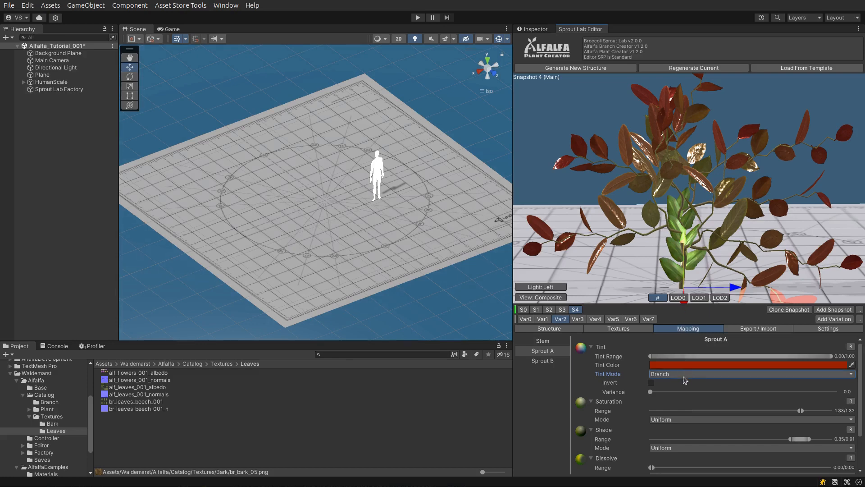
click(651, 383)
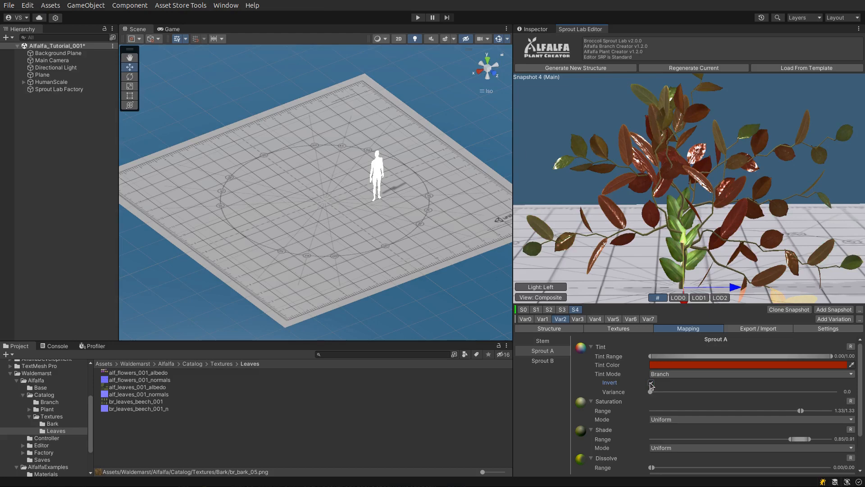
click(651, 384)
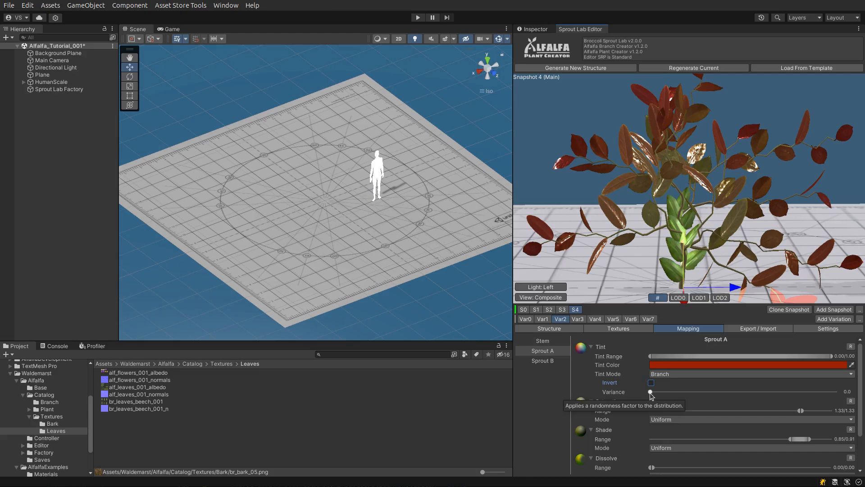
Set the Sprout A tint variance to 0.17 and the saturation range to 0.82/1.06, keeping the saturation mode Uniform.
mouse_move(650, 393)
mouse_down()
mouse_move(796, 394)
mouse_move(665, 392)
mouse_up()
click(681, 391)
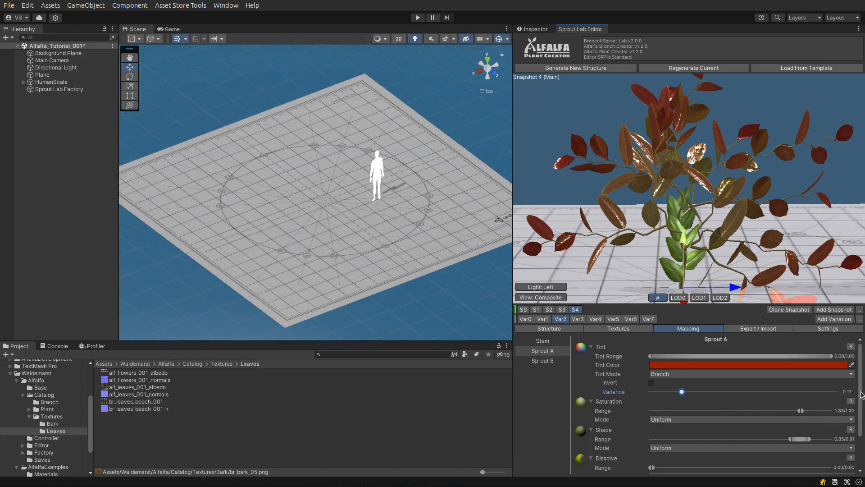
scroll(790, 400, down, 3)
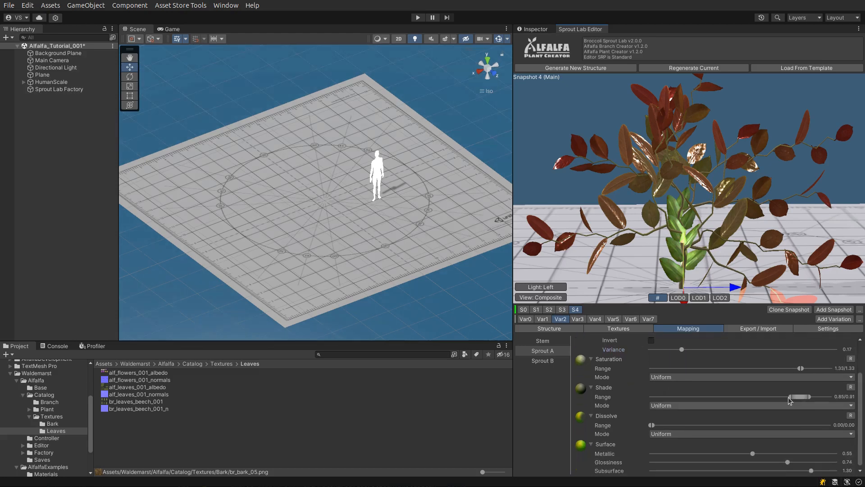
click(680, 368)
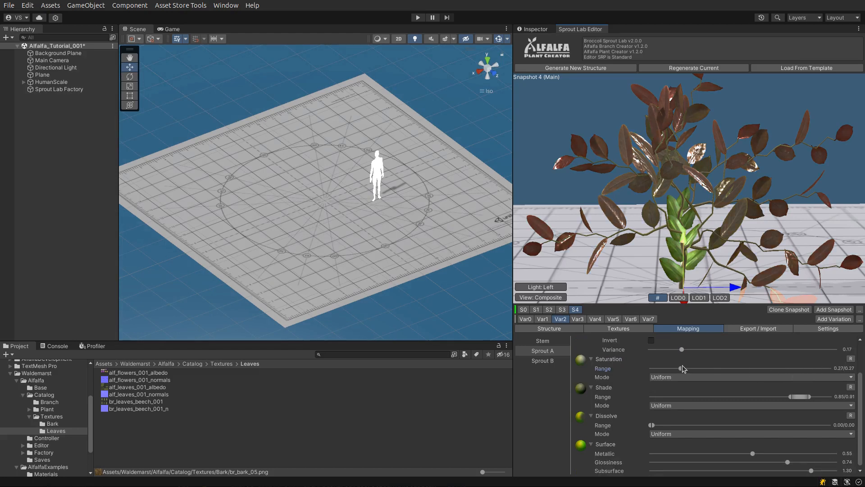
drag(682, 369, 714, 368)
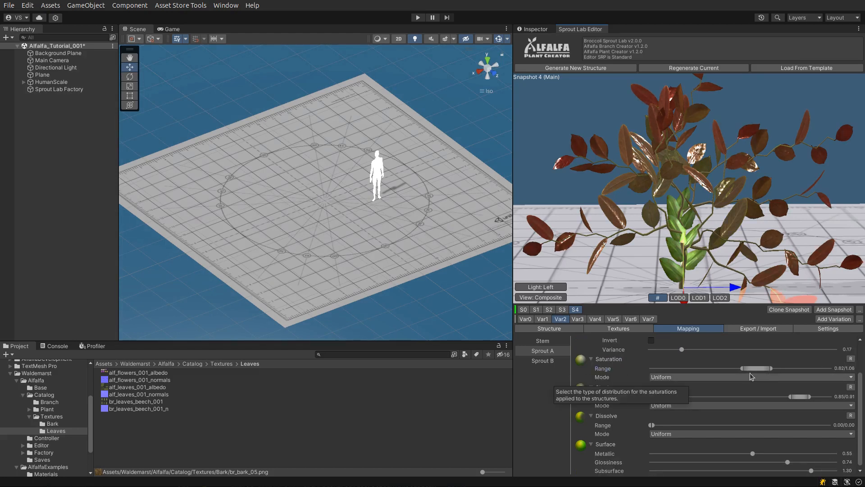
click(670, 377)
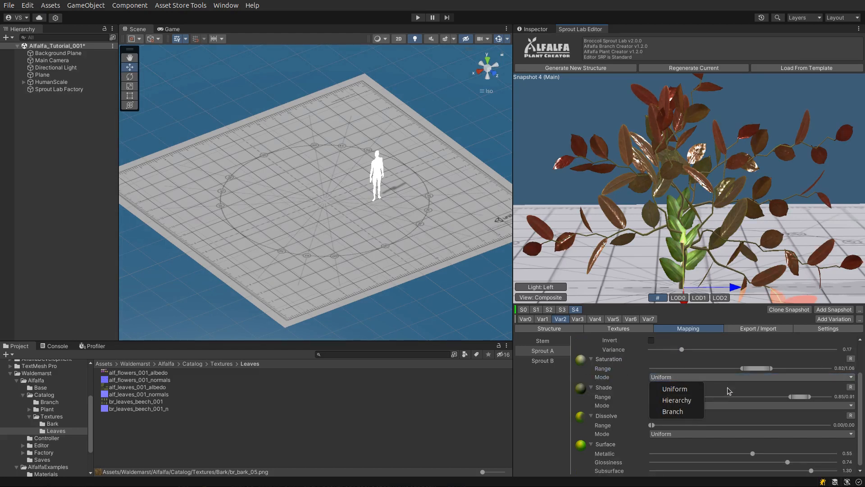
click(656, 377)
Set the Sprout A shade to Hierarchy mode with a range of 0.59/0.81 and a variance of 0.62.
drag(795, 396, 762, 399)
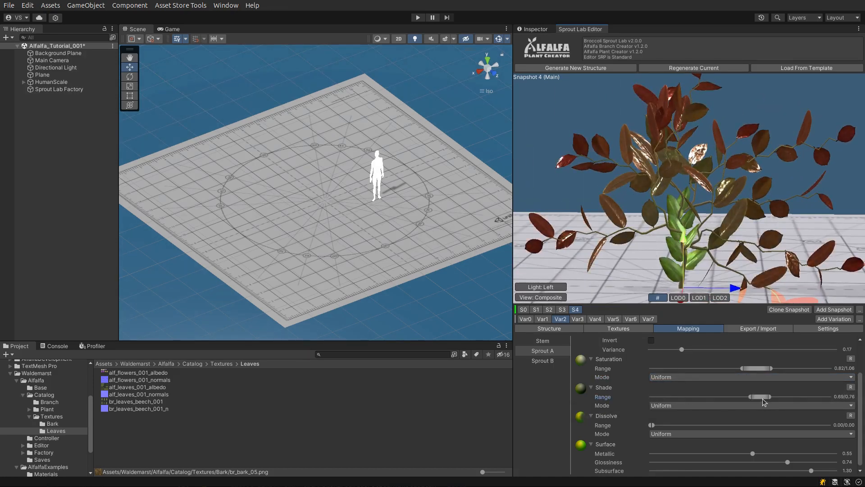
click(745, 406)
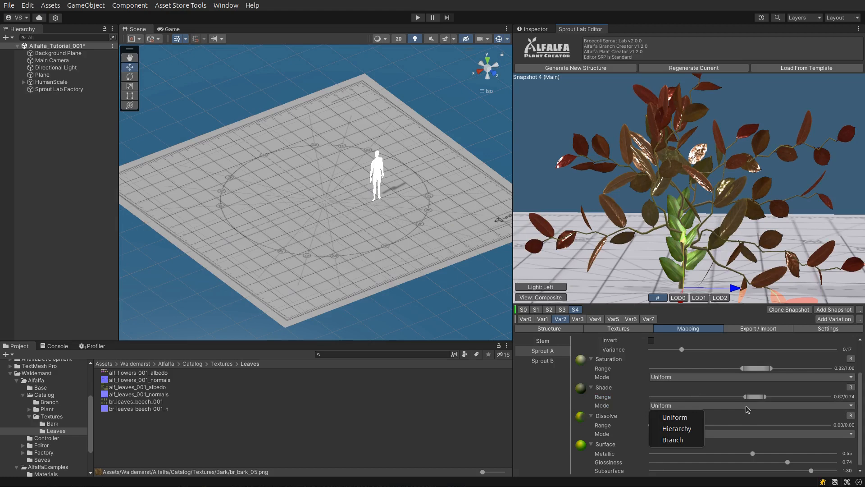
click(695, 431)
drag(651, 424, 766, 425)
drag(745, 397, 783, 397)
Set the Sprout A dissolve to inverted Hierarchy mode with a range of 0.61/0.76 and a variance of 0.16.
scroll(788, 426, down, 3)
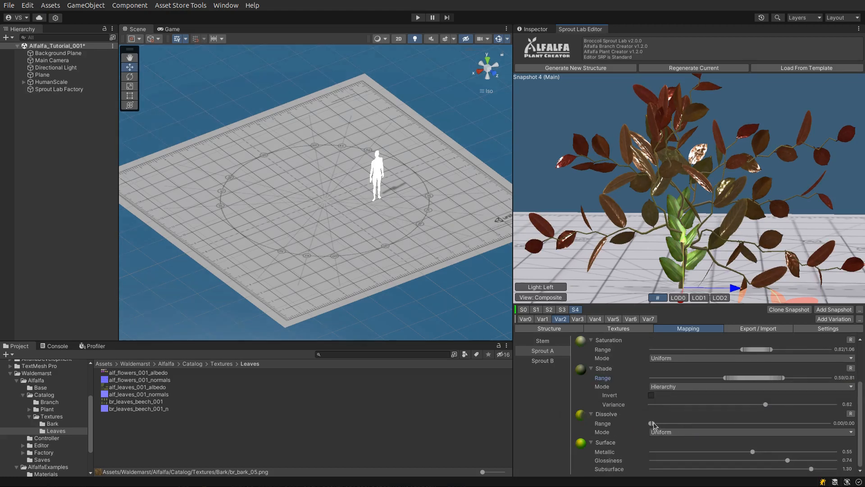
drag(652, 423, 767, 420)
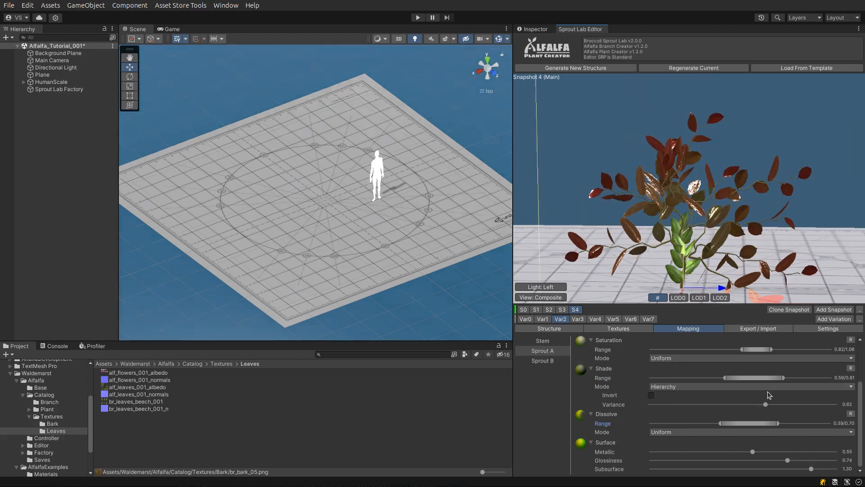
click(744, 431)
click(674, 452)
click(651, 441)
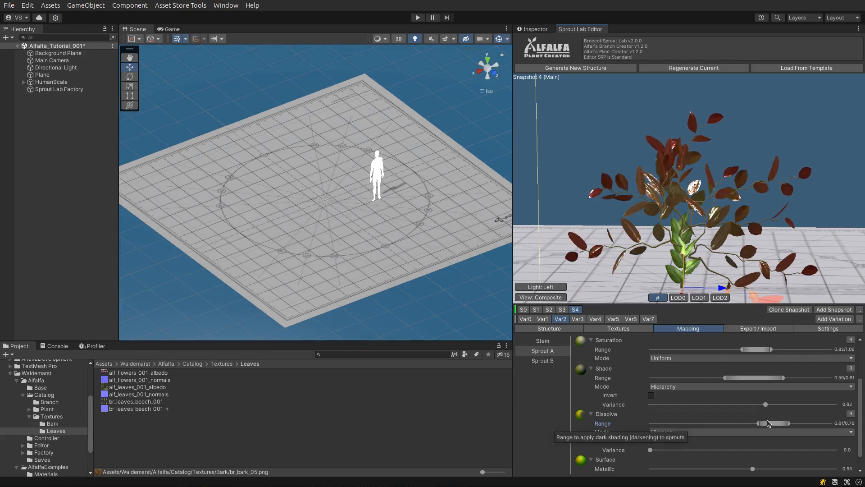
drag(684, 267, 694, 246)
scroll(666, 415, down, 2)
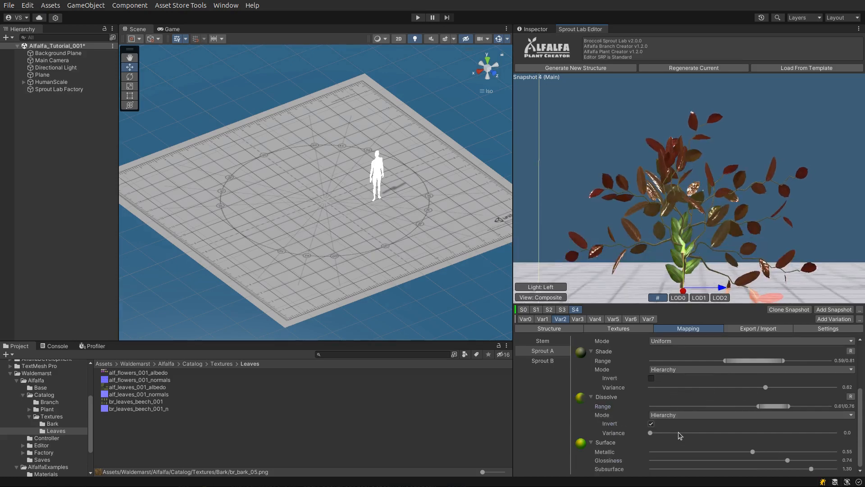
drag(694, 431, 679, 432)
Set the Sprout A surface to metallic 0.32, glossiness 0.57 and subsurface 1.21, checking the leaves from several angles.
drag(753, 452, 718, 460)
scroll(741, 193, up, 3)
drag(742, 192, 736, 192)
mouse_move(718, 460)
mouse_down()
mouse_move(755, 460)
mouse_move(709, 452)
mouse_up()
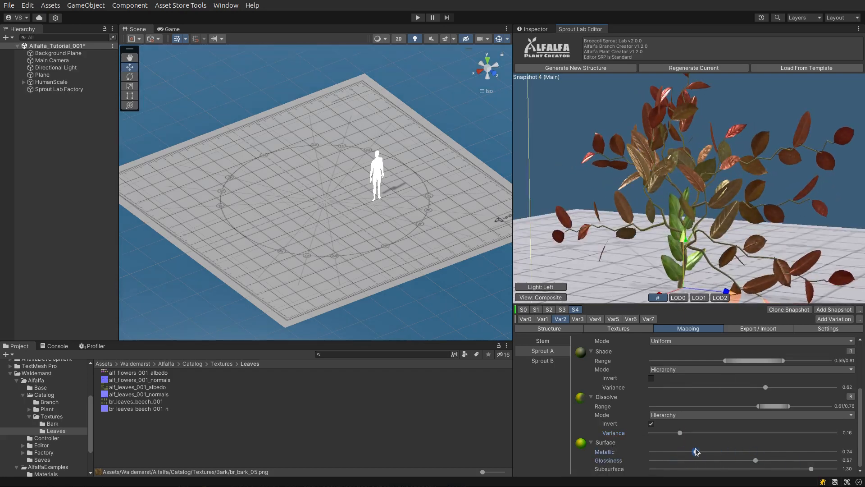
drag(812, 468, 821, 469)
drag(794, 174, 721, 178)
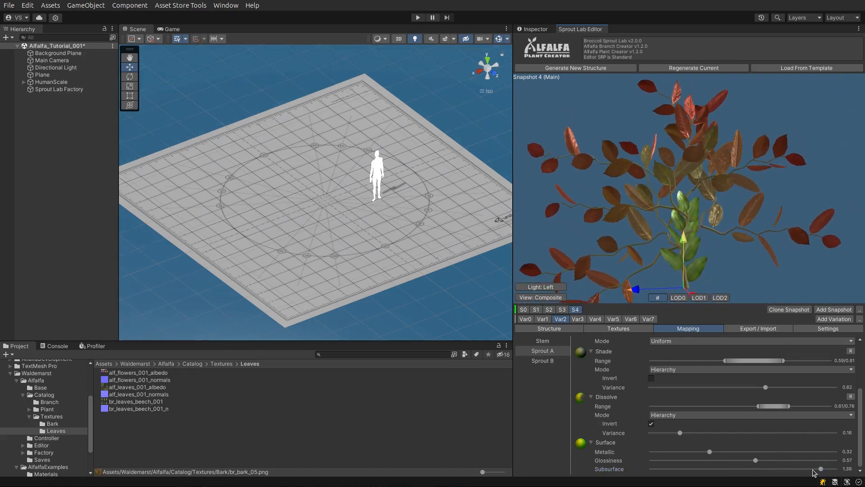
drag(820, 469, 686, 468)
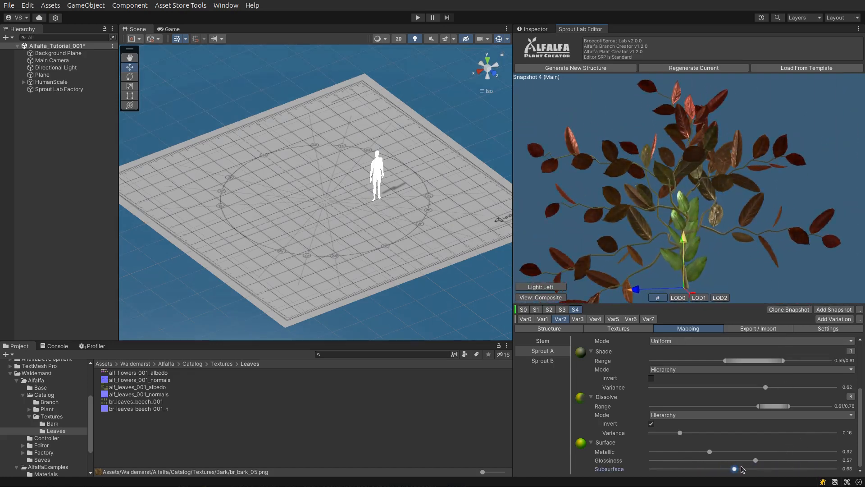
drag(742, 468, 799, 468)
drag(798, 255, 709, 207)
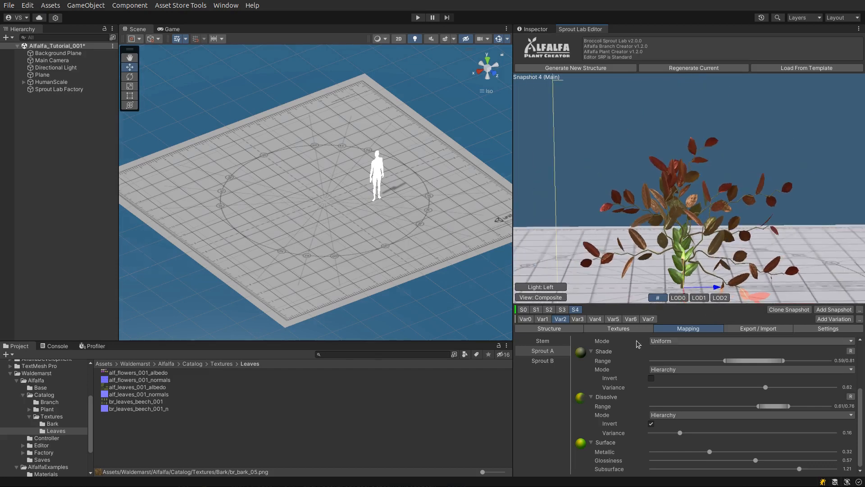
Set the Sprout B tint range to 0.54/0.74 and its tint color to dark blue.
click(554, 362)
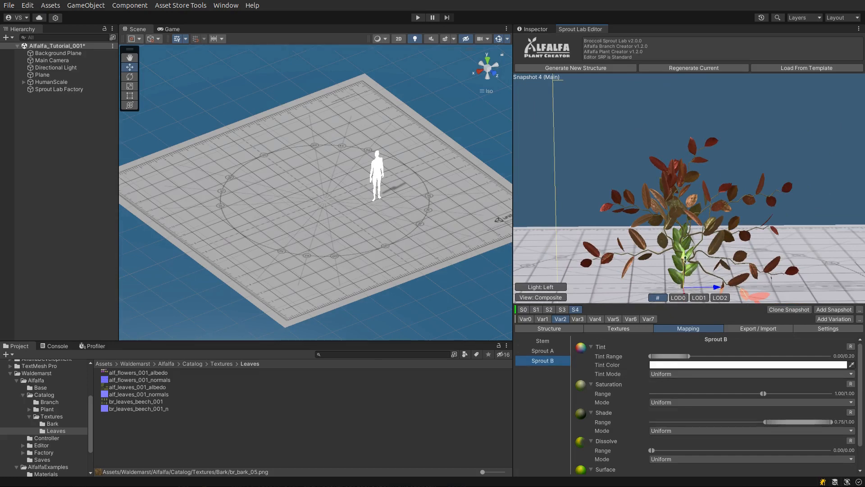
click(846, 365)
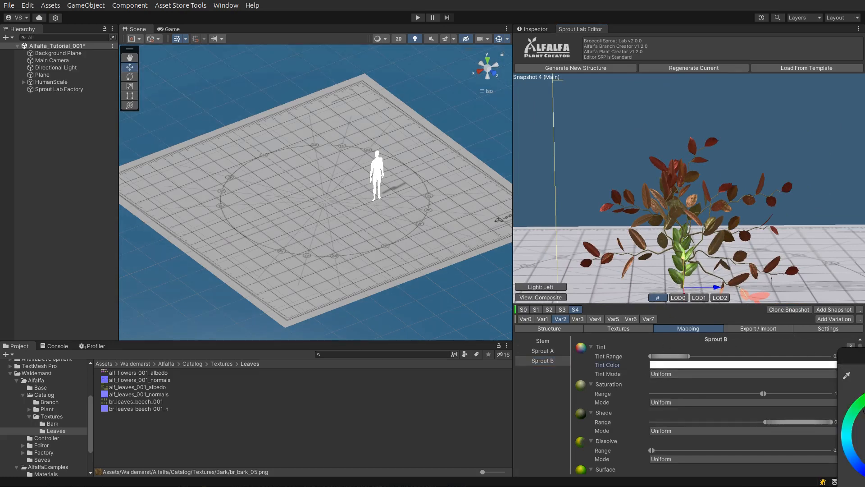
drag(668, 356, 468, 190)
click(762, 362)
click(471, 308)
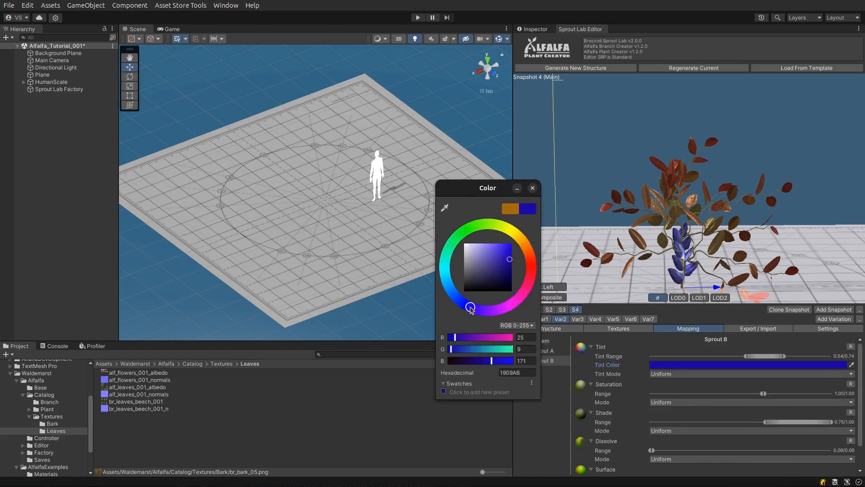
click(511, 264)
click(533, 188)
Set the Sprout B saturation range to 0.72/0.90 and its shade range to 0.62/0.87.
scroll(725, 370, down, 2)
click(747, 366)
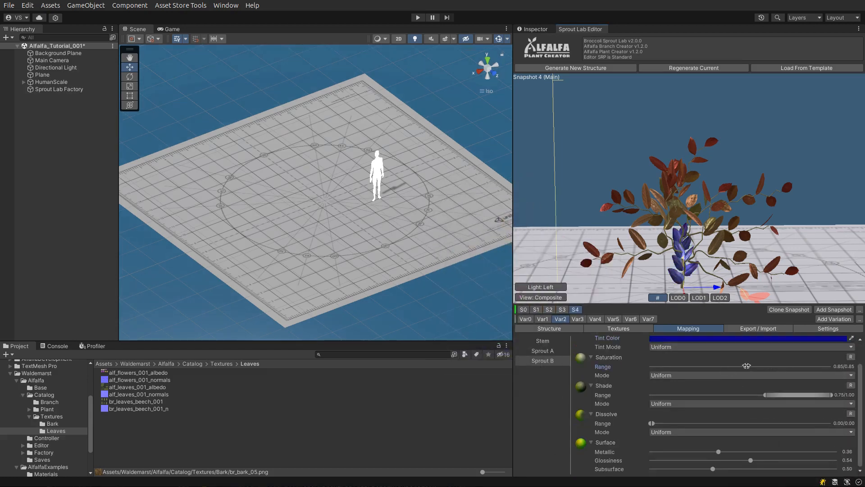
mouse_move(745, 366)
mouse_down()
mouse_move(730, 366)
mouse_move(753, 367)
mouse_up()
drag(687, 395, 763, 396)
Set the Sprout B surface to metallic 0.67 and glossiness 0.62.
drag(748, 452, 774, 452)
click(765, 460)
scroll(703, 271, up, 3)
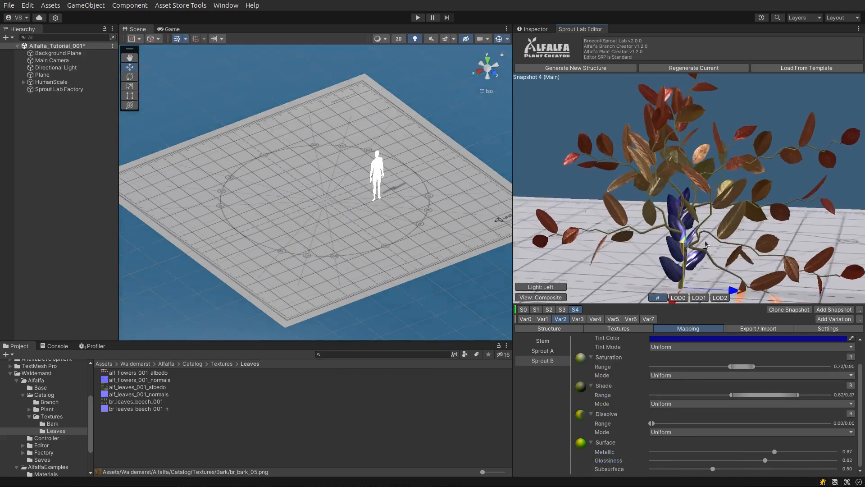
Inspect the snapshot's mesh at detail levels LOD0 and LOD1.
drag(586, 275, 577, 310)
scroll(725, 266, down, 3)
drag(731, 266, 734, 247)
click(679, 298)
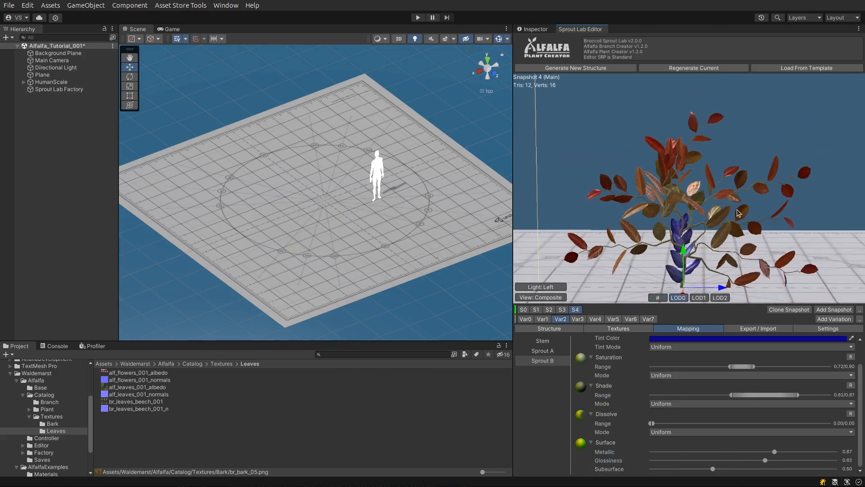
mouse_move(763, 217)
mouse_down()
mouse_move(640, 212)
mouse_move(765, 215)
mouse_up()
click(699, 298)
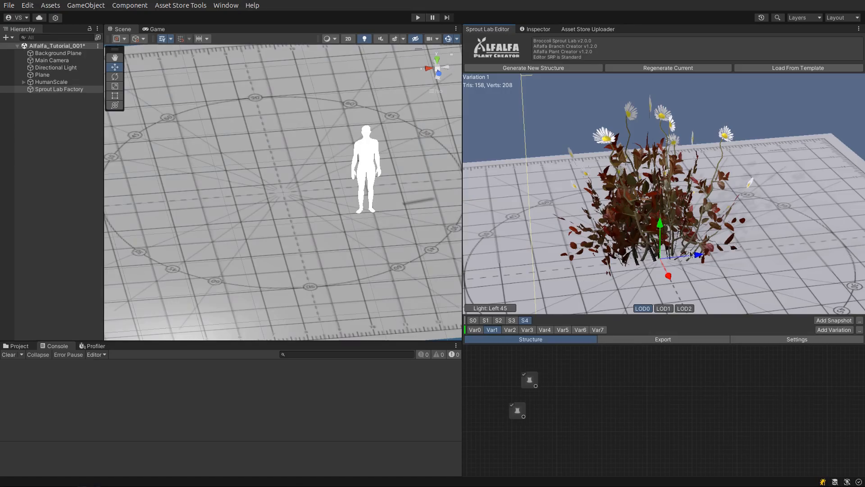
Look through Variations 2 to 6 and add a new variation based on Variation 1.
click(509, 332)
click(528, 332)
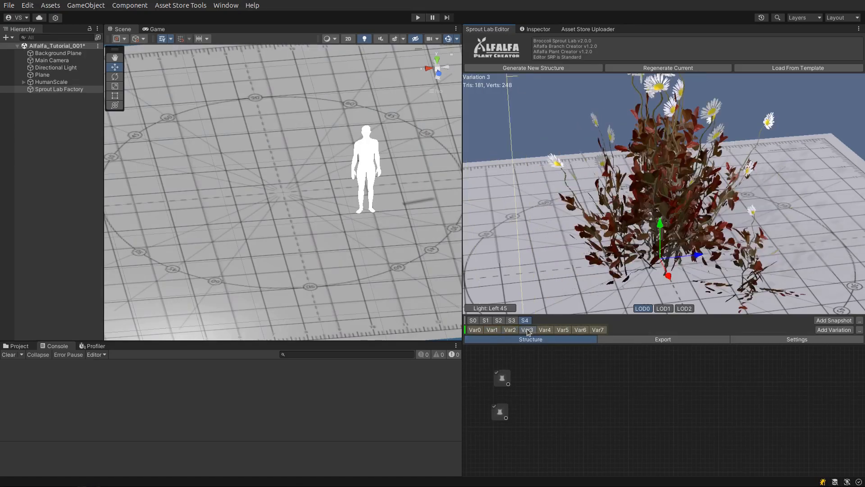
click(546, 331)
click(565, 331)
click(581, 331)
click(493, 330)
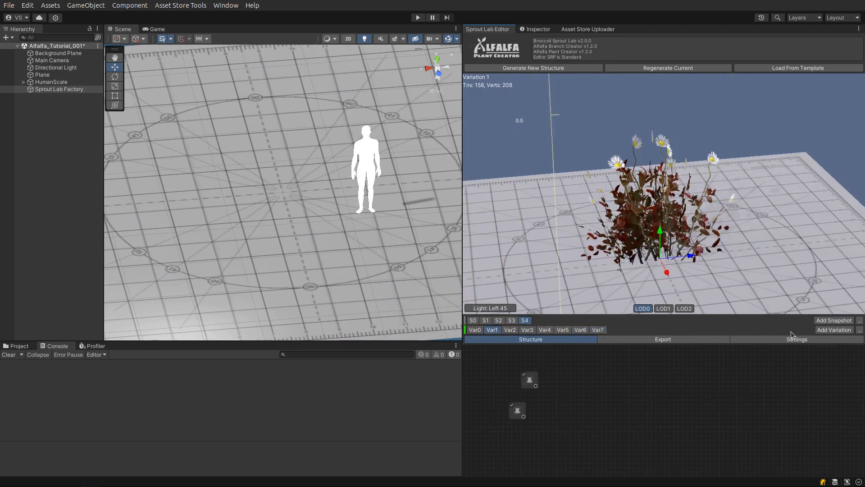
click(834, 329)
Enable Show Mesh in Scene in the mesh settings and frame the Sprout Lab Factory in the Scene view.
click(798, 341)
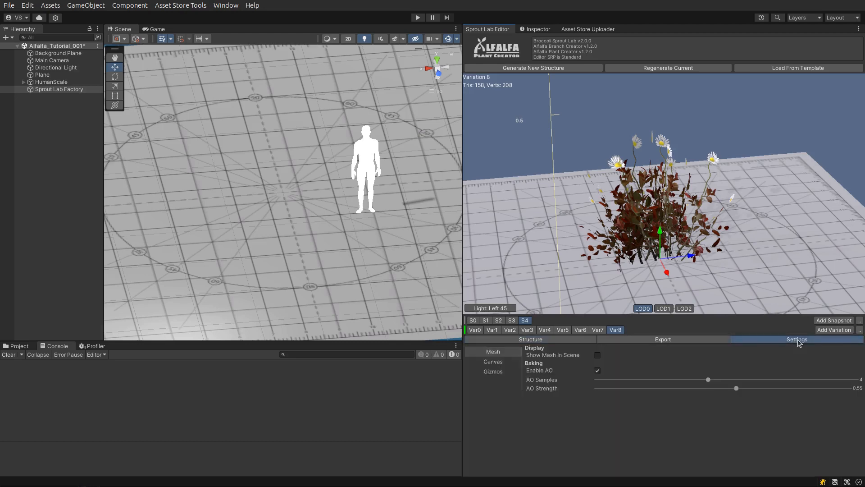
click(498, 354)
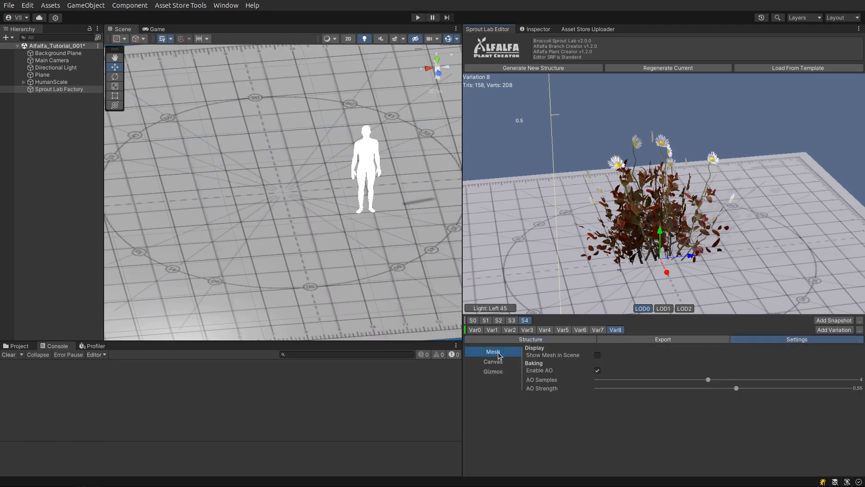
click(598, 357)
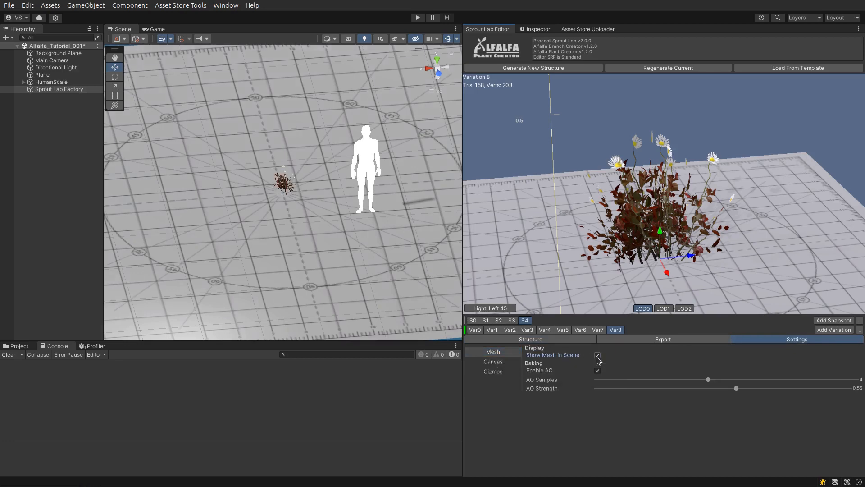
click(56, 89)
key(f)
Delete both nodes from the structure graph of Variation 8.
click(530, 339)
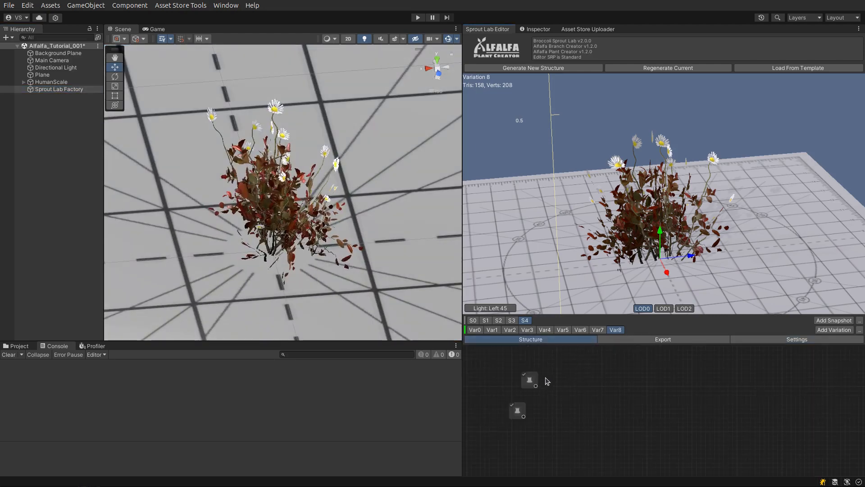
click(529, 380)
click(518, 410)
key(Delete)
click(436, 253)
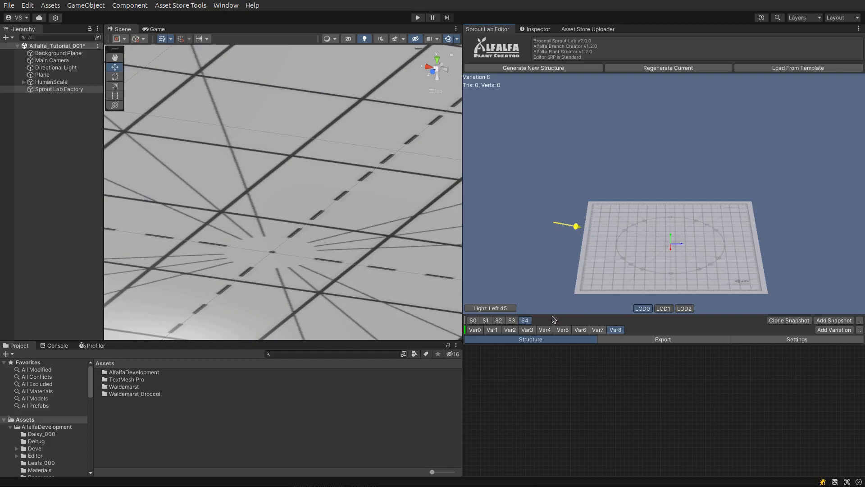
Check the plant in Snapshot 4 and add a main node to the empty structure graph of Variation 8.
click(526, 320)
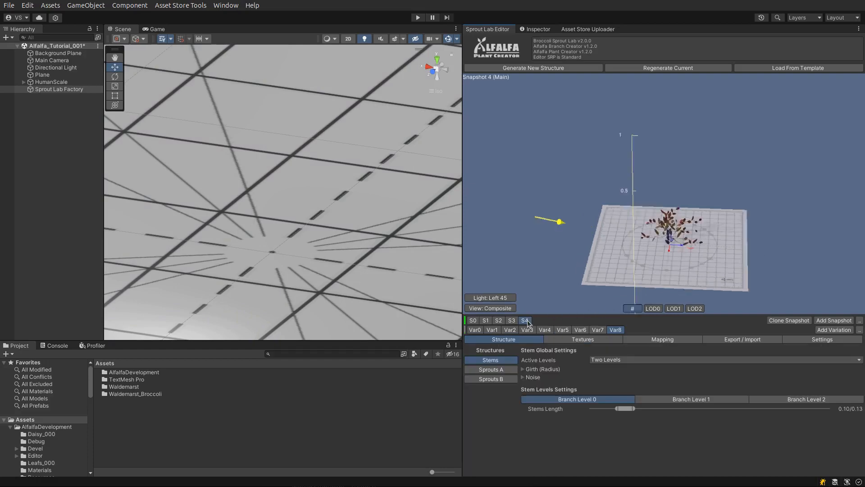
scroll(689, 242, up, 3)
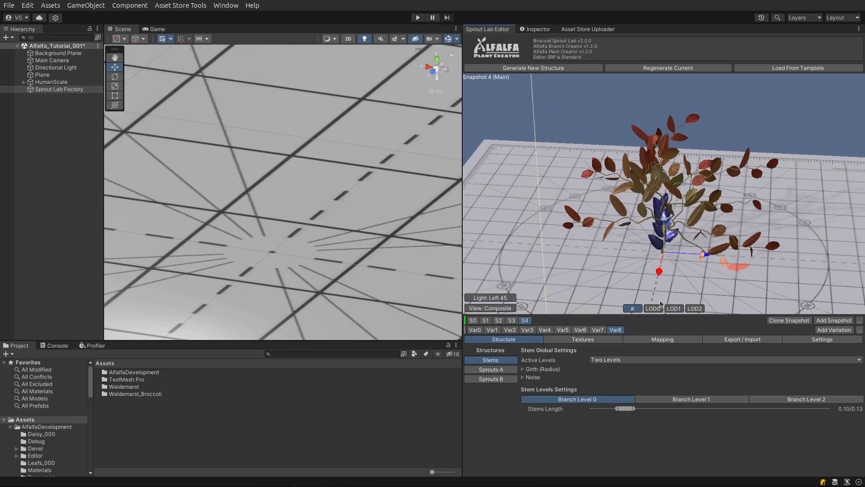
click(618, 330)
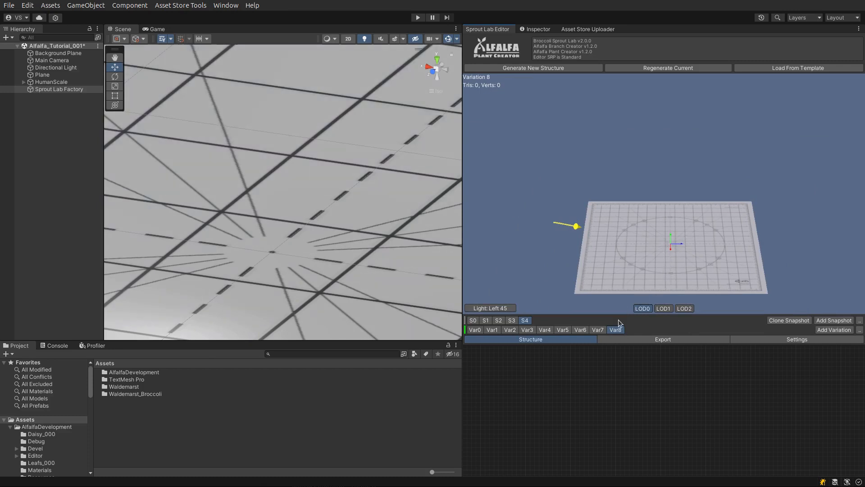
right_click(522, 382)
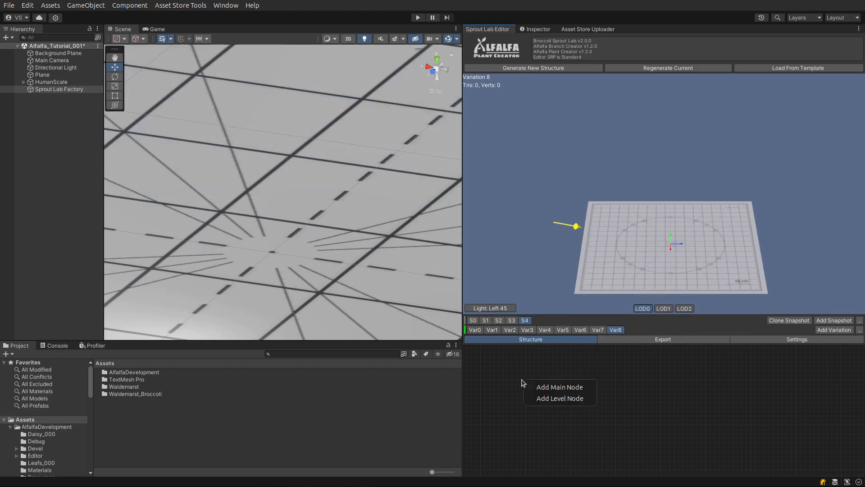
click(581, 389)
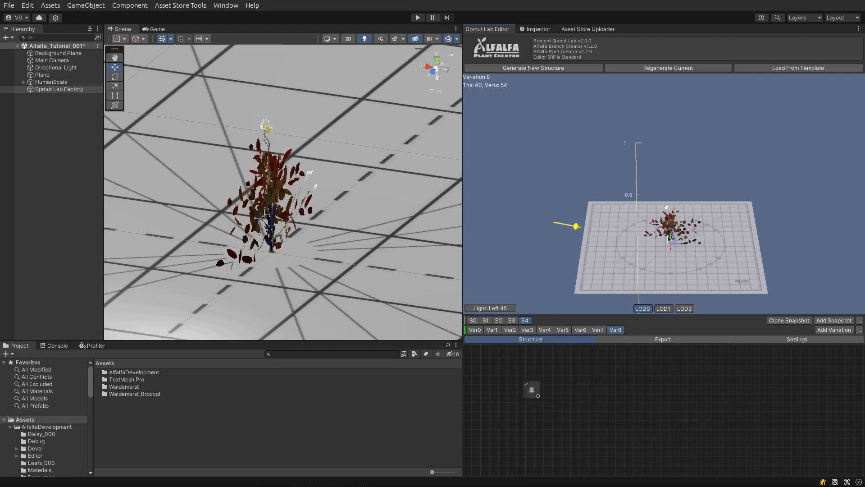
scroll(669, 239, up, 5)
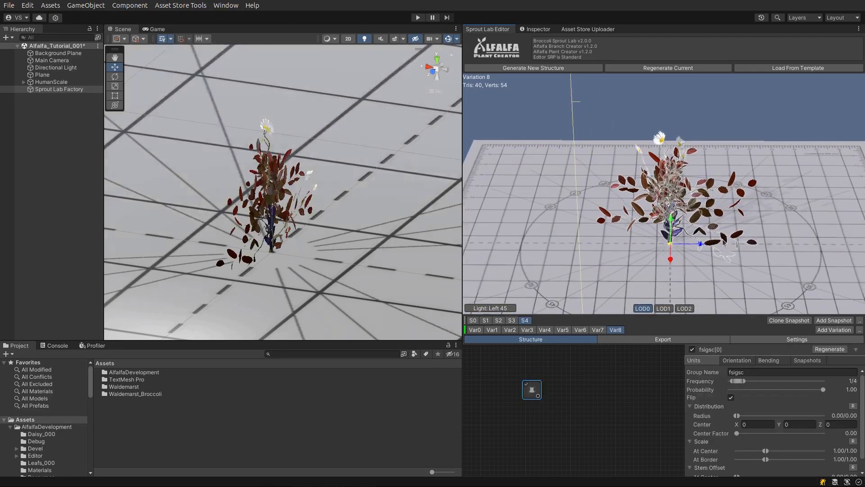
Exclude Snapshot 3 and Snapshot 2 from the snapshots that the Variation 8 node is allowed to use.
drag(660, 239, 681, 170)
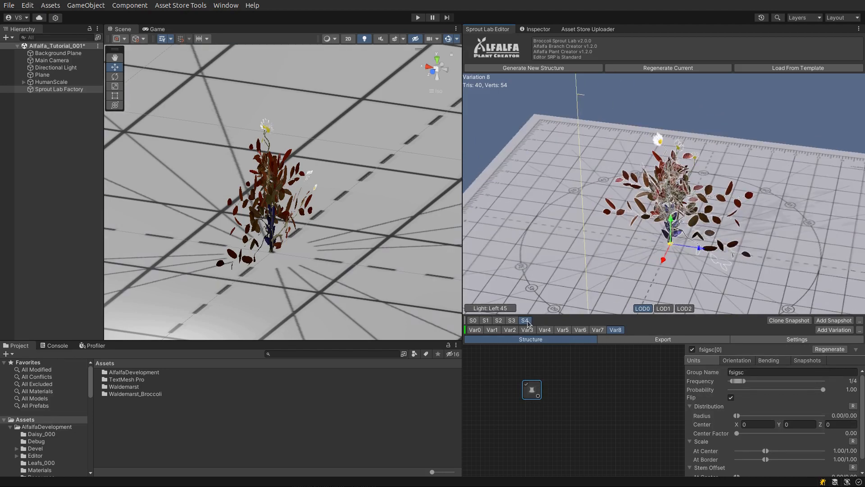
click(812, 361)
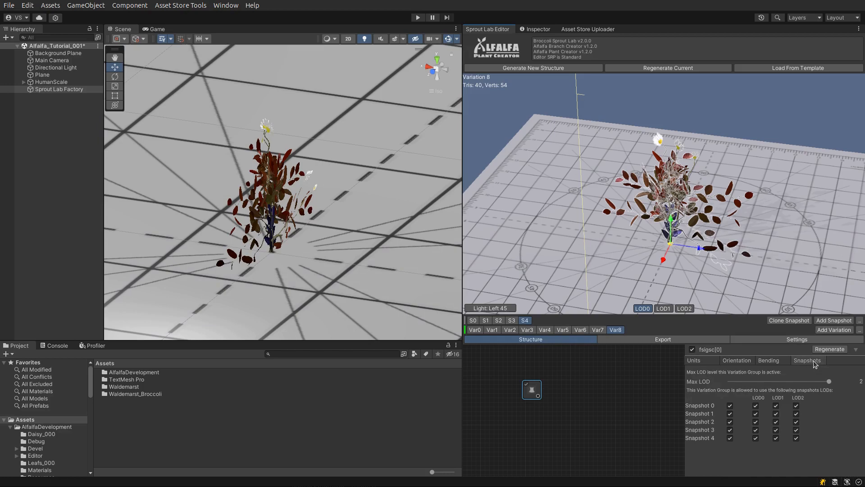
click(731, 430)
click(730, 422)
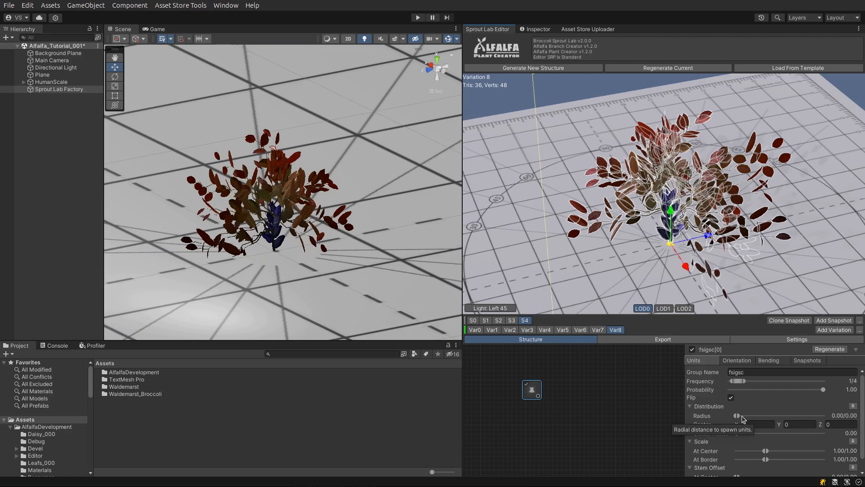
Set the node's distribution radius to 0.00/0.39 and generate new structures several times.
drag(739, 415, 772, 416)
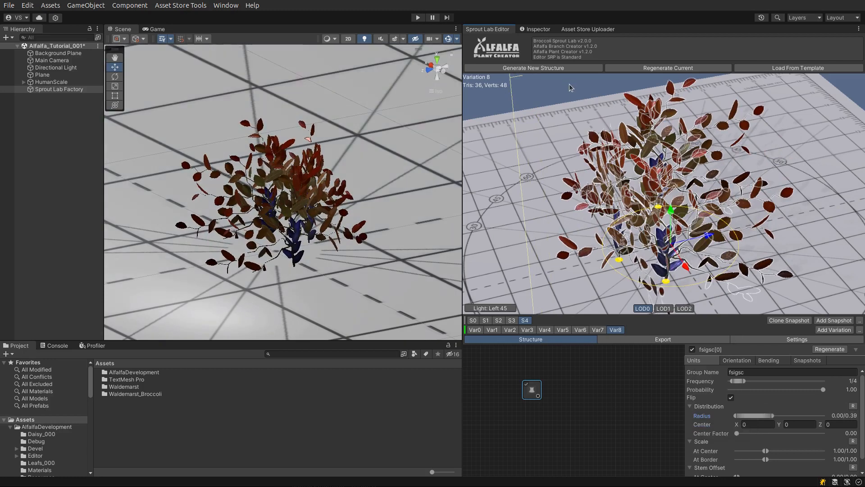
click(577, 70)
click(577, 69)
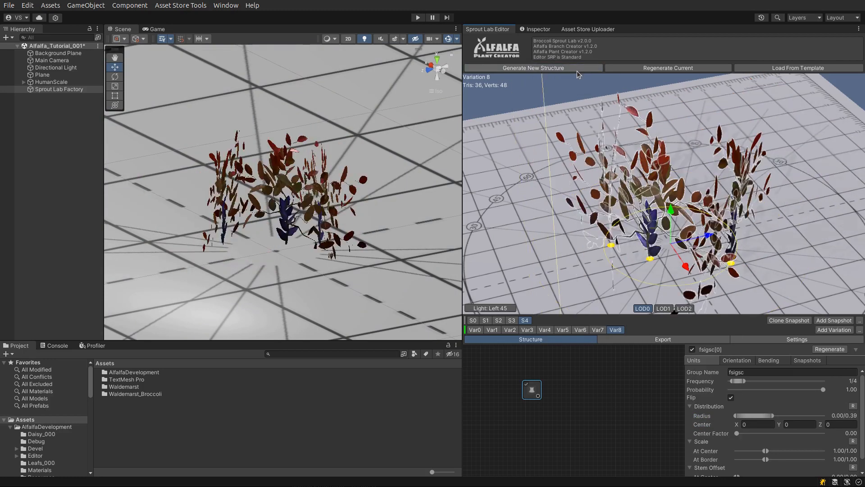
click(577, 70)
click(578, 70)
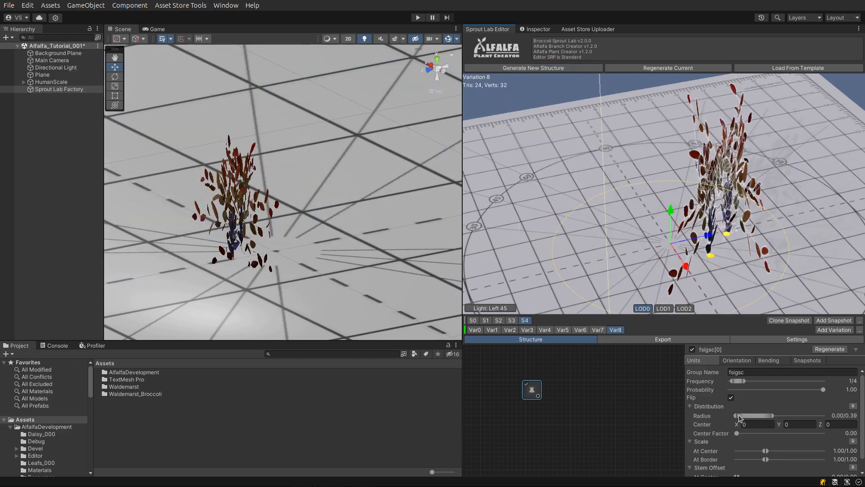
Set the distribution radius to 0.53/0.53 and generate new structures until several plants are spread around the circle.
drag(735, 415, 783, 421)
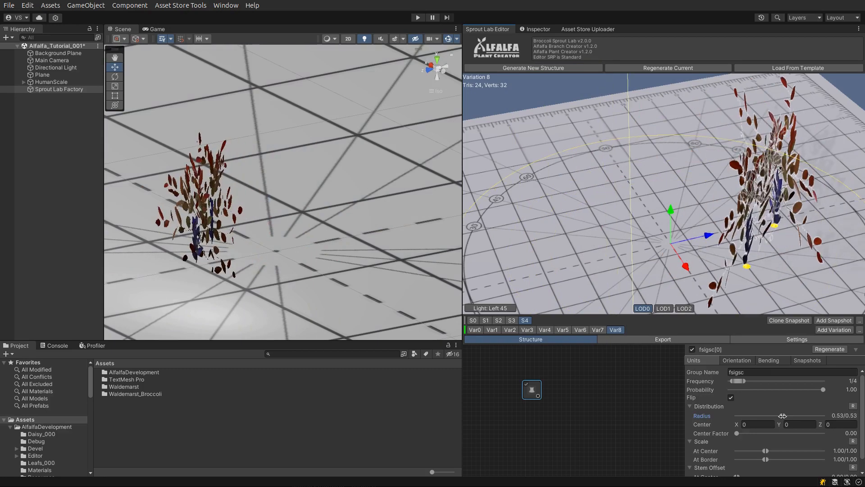
scroll(716, 274, down, 5)
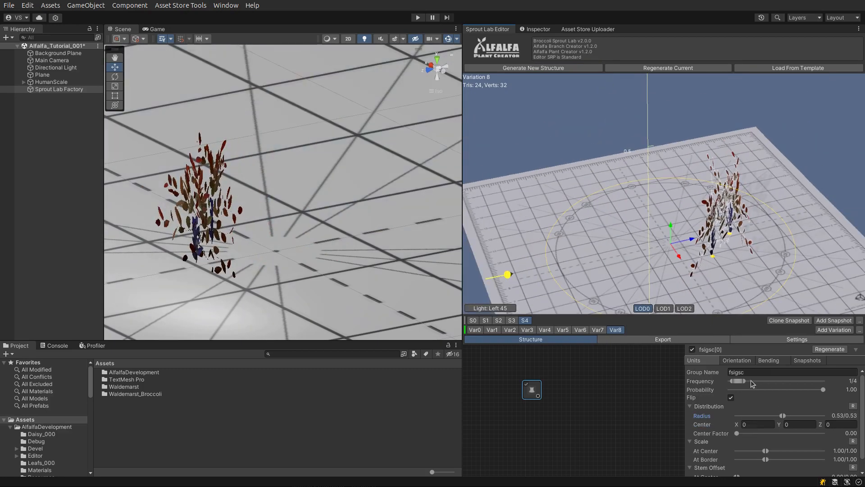
click(553, 69)
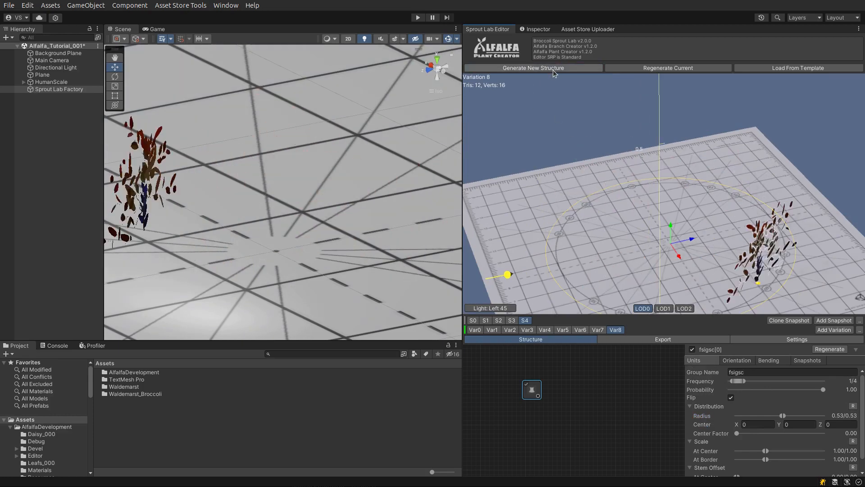
click(553, 70)
click(553, 70)
click(553, 70)
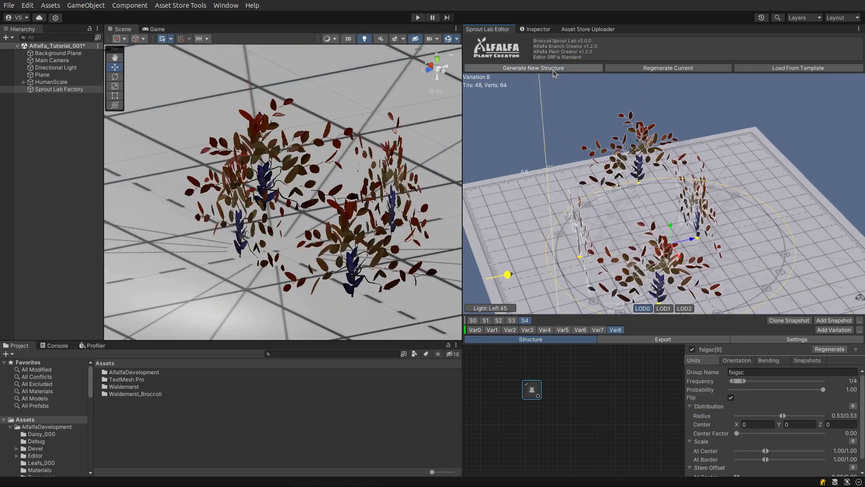
Set the node's frequency to 11/14 units and its probability to 0.44.
scroll(606, 224, down, 2)
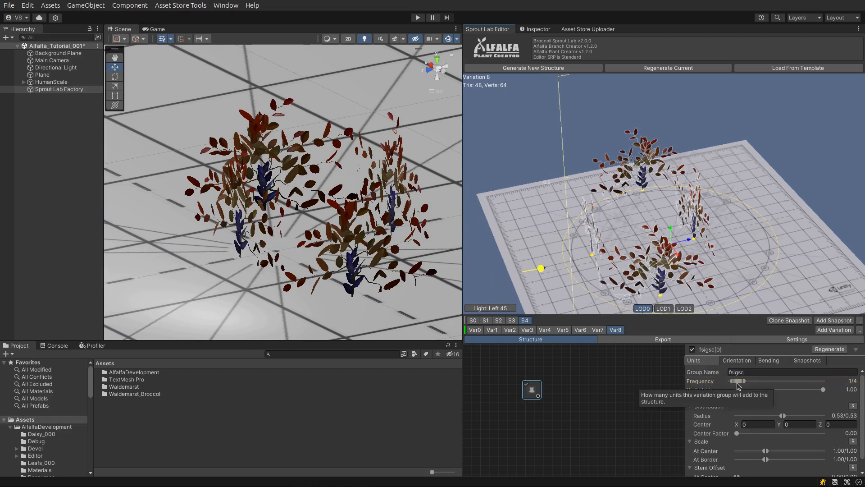
drag(742, 385, 771, 389)
click(770, 389)
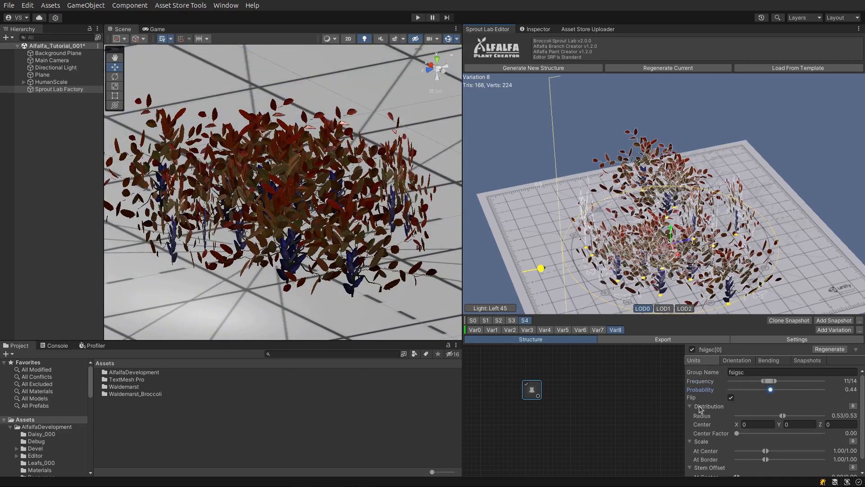
Try shifting the distribution center to X 0.04 and return it to 0.
scroll(701, 408, down, 1)
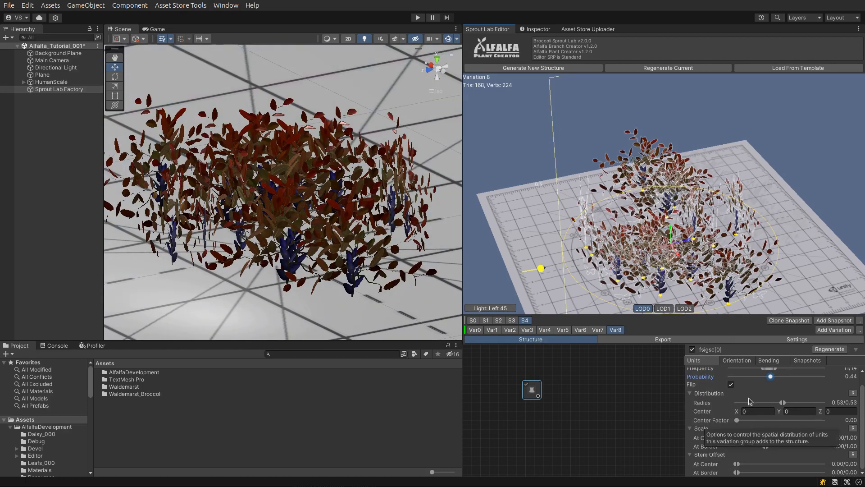
drag(735, 410, 736, 410)
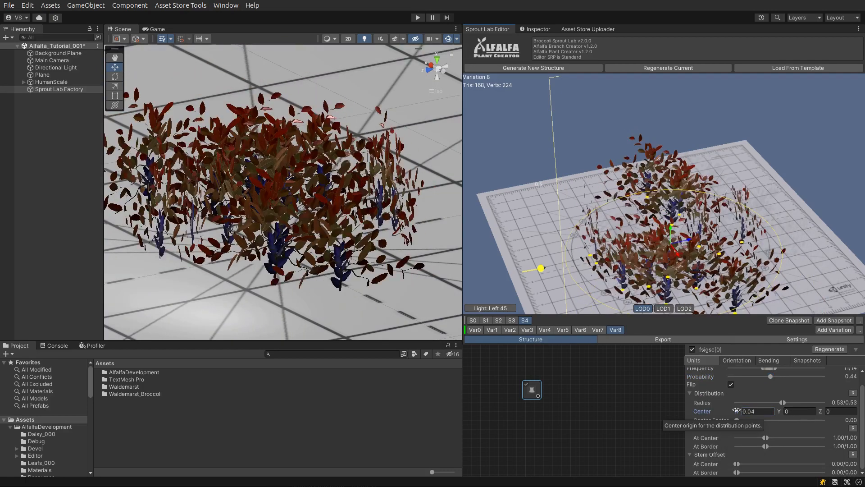
drag(820, 411, 821, 410)
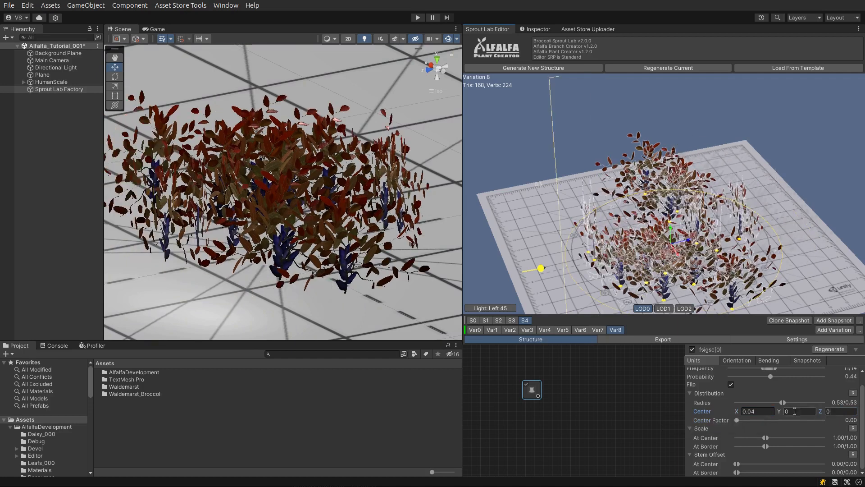
drag(763, 411, 738, 410)
text(0)
click(692, 414)
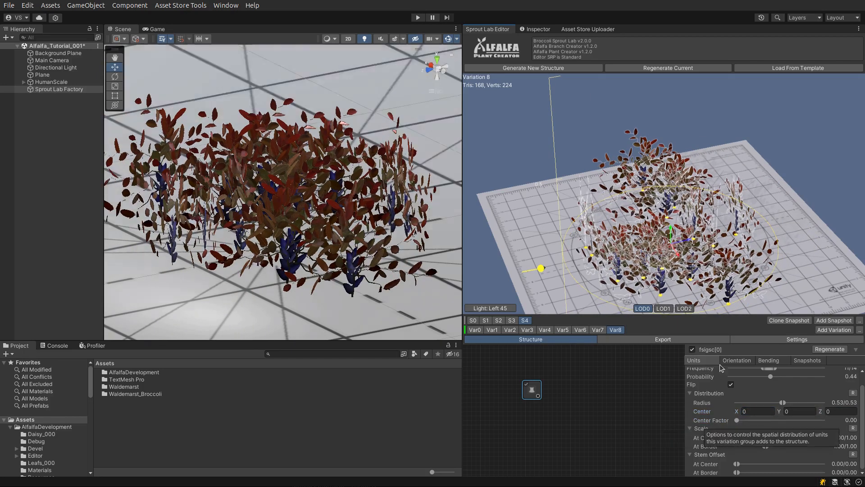
Try a distribution center factor of 1.00 and return it to 0.00.
scroll(699, 295, up, 2)
scroll(714, 290, down, 1)
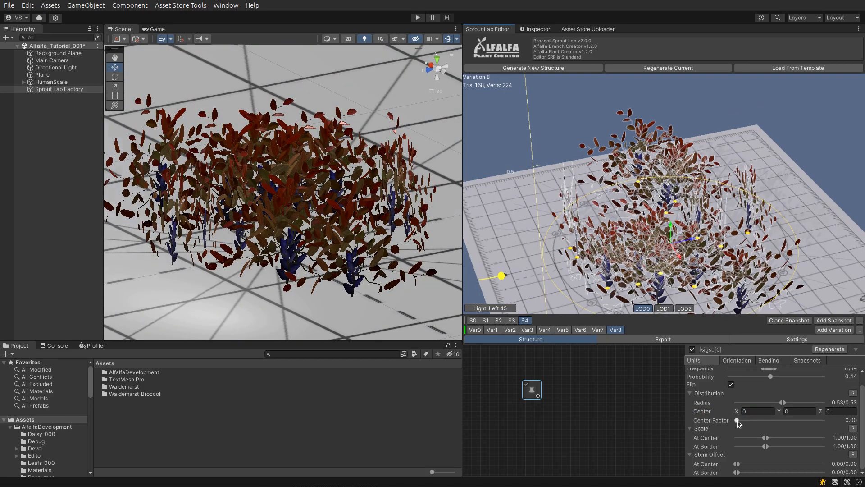
drag(737, 421, 830, 424)
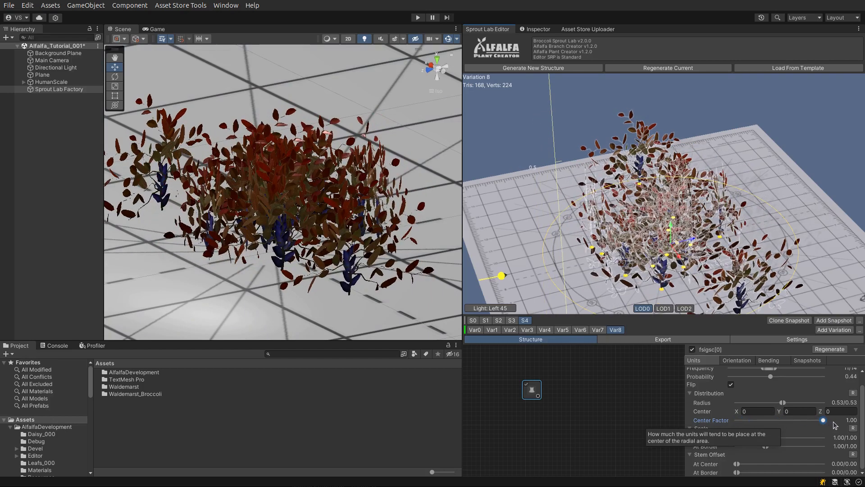
drag(819, 422, 717, 420)
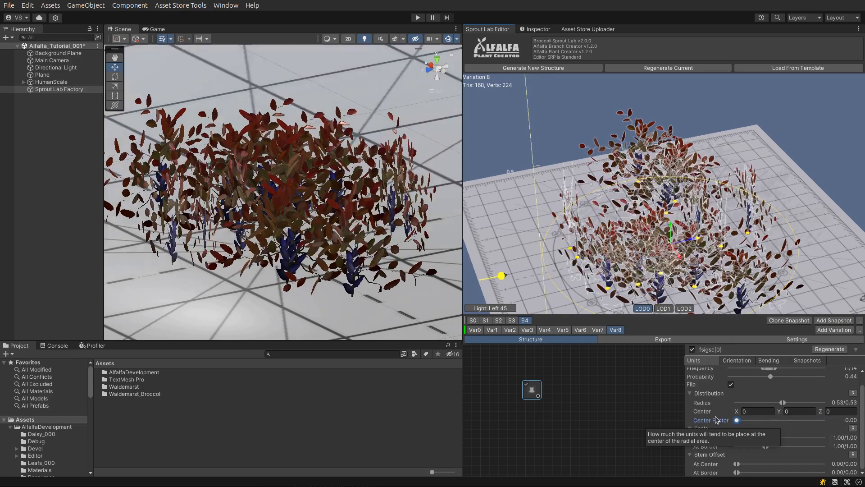
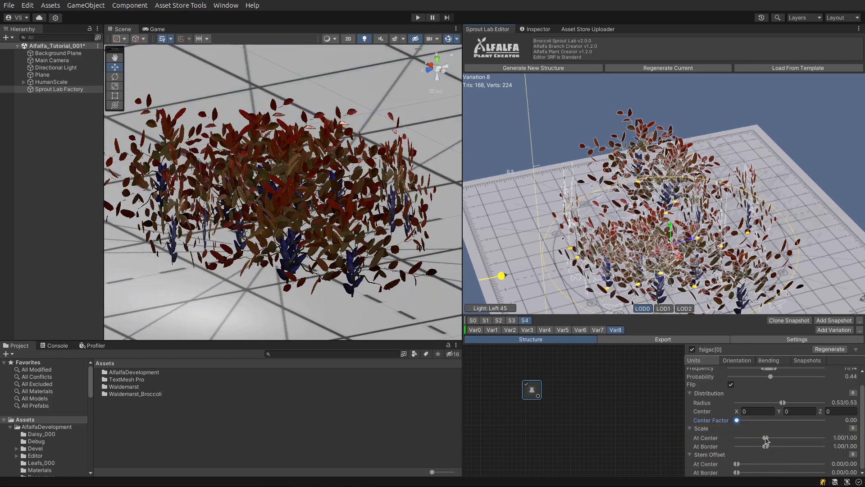
Set the unit scale to 1.24/1.64 at center and 0.11/0.41 at border, with a stem offset of 0.13/0.13 at border.
drag(766, 446, 784, 439)
drag(676, 203, 721, 260)
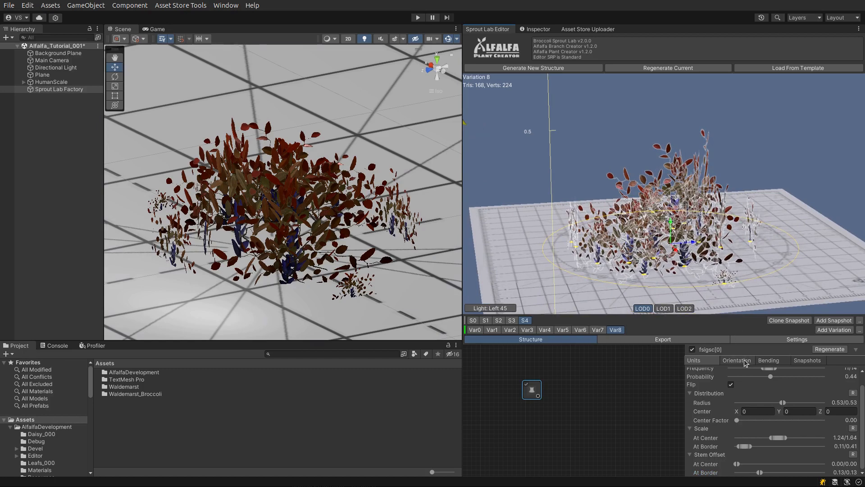
Open the node's orientation settings and examine the plants' facing direction from above.
click(744, 360)
mouse_move(747, 275)
mouse_down()
mouse_move(748, 254)
mouse_move(746, 274)
mouse_up()
scroll(745, 274, up, 2)
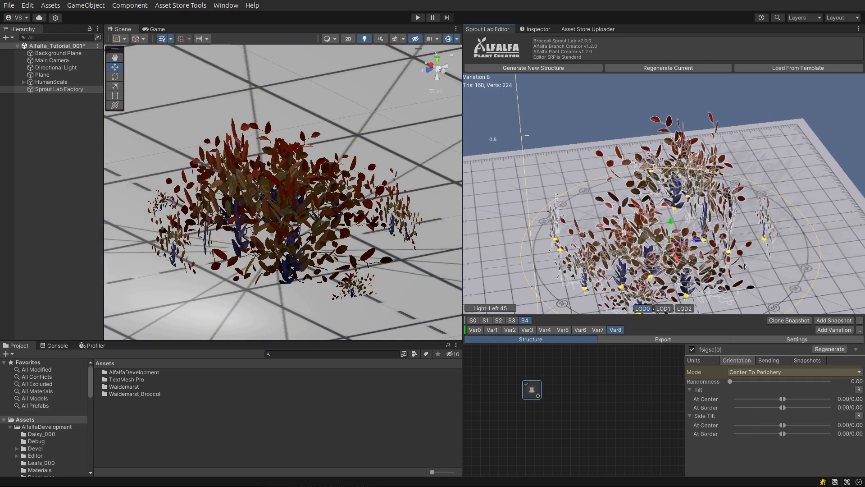
drag(750, 258, 730, 300)
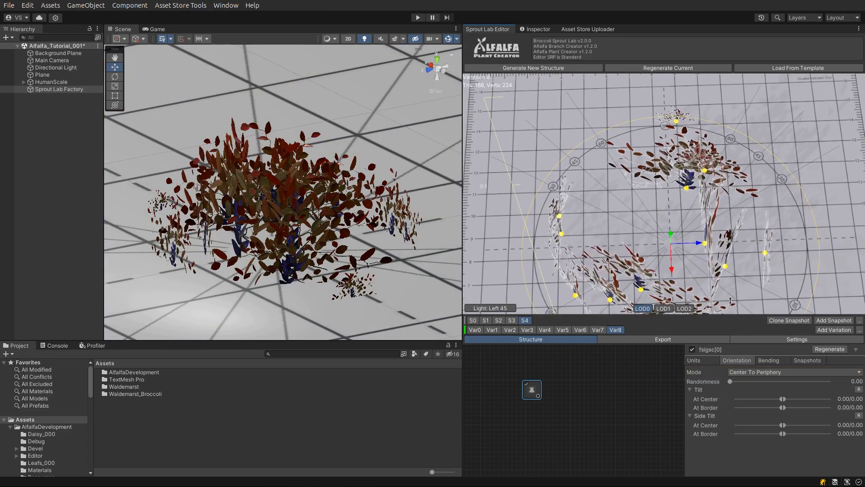
drag(723, 264, 627, 261)
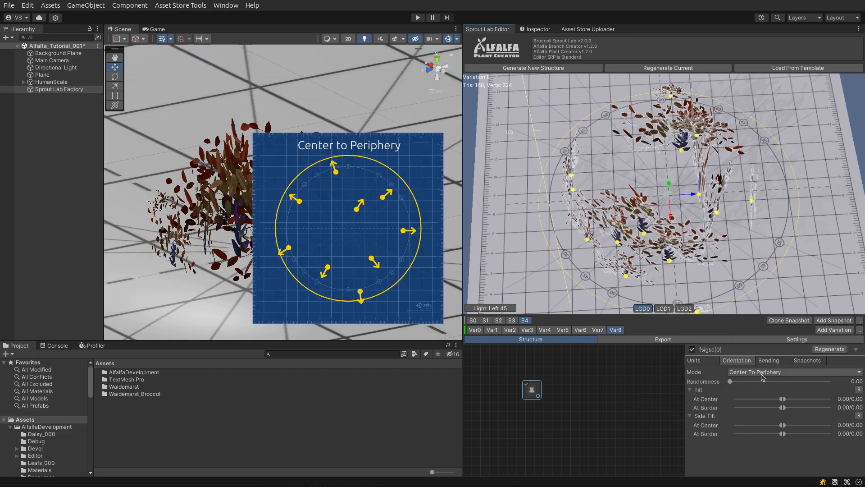
Try the Periphery To Center, Clockwise and Counter Clockwise orientation modes on the node.
click(767, 373)
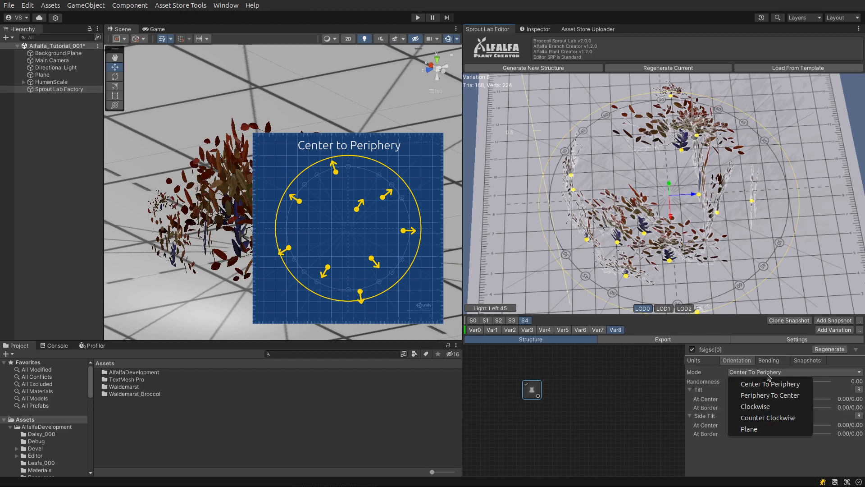
click(793, 396)
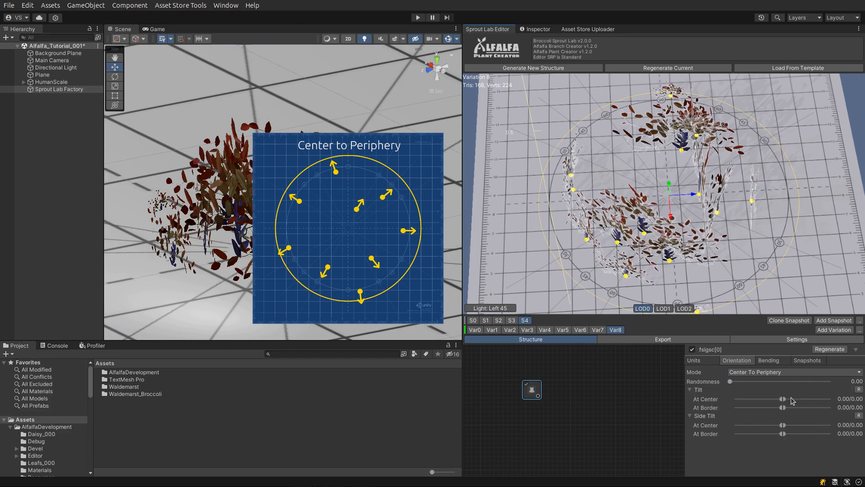
click(763, 374)
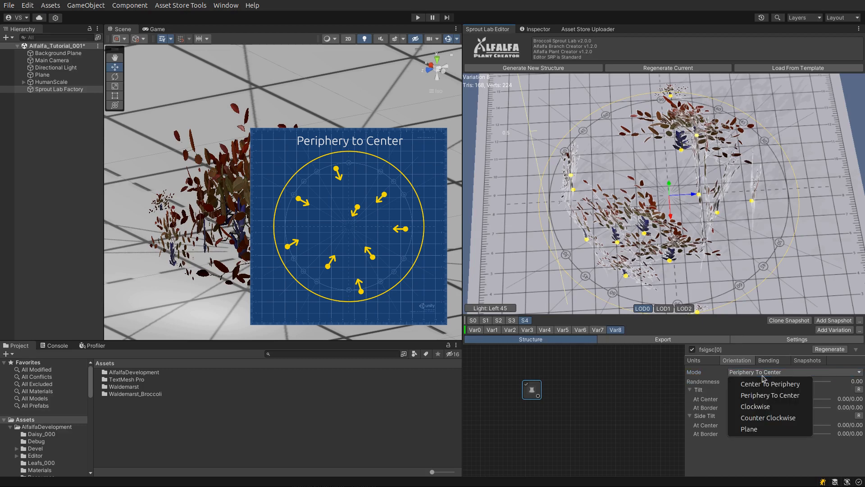
click(768, 407)
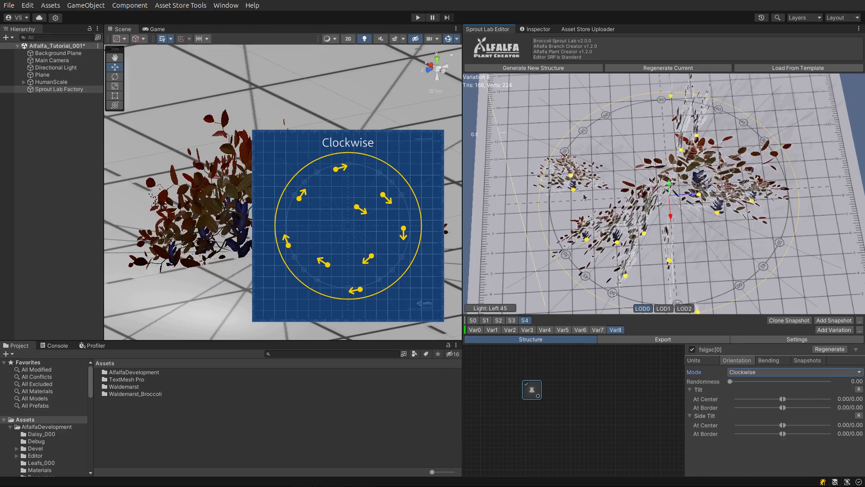
click(779, 372)
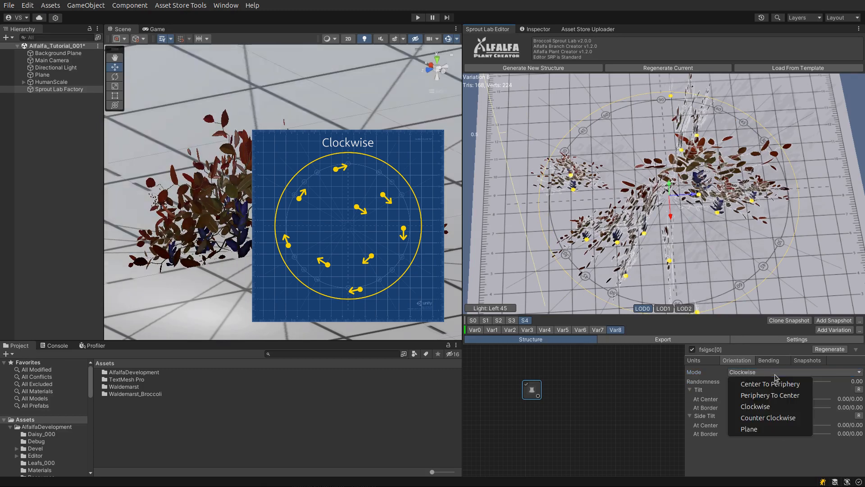
click(769, 418)
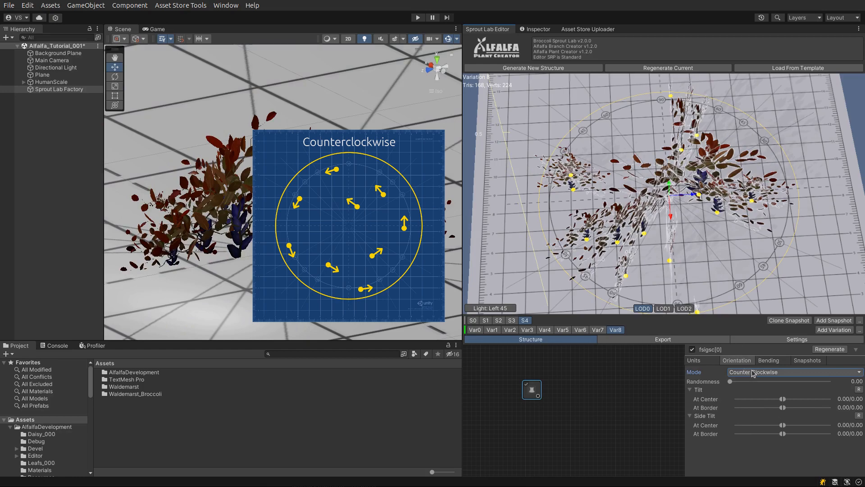
Try the Plane orientation mode, check its plane normal, and return the mode to Center To Periphery.
click(754, 372)
click(763, 427)
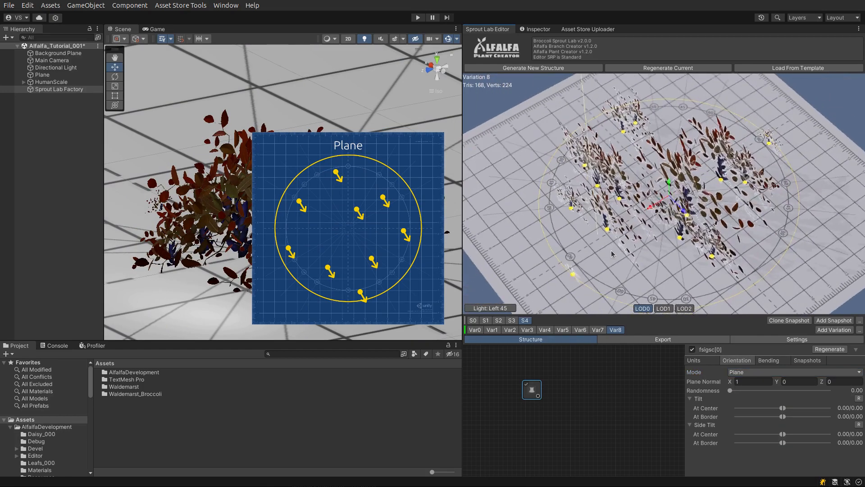
drag(611, 250, 604, 234)
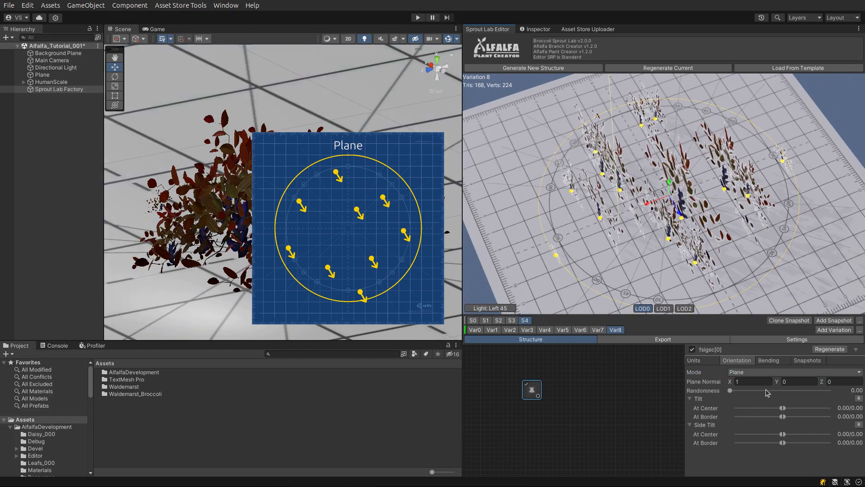
click(809, 381)
key(Tab)
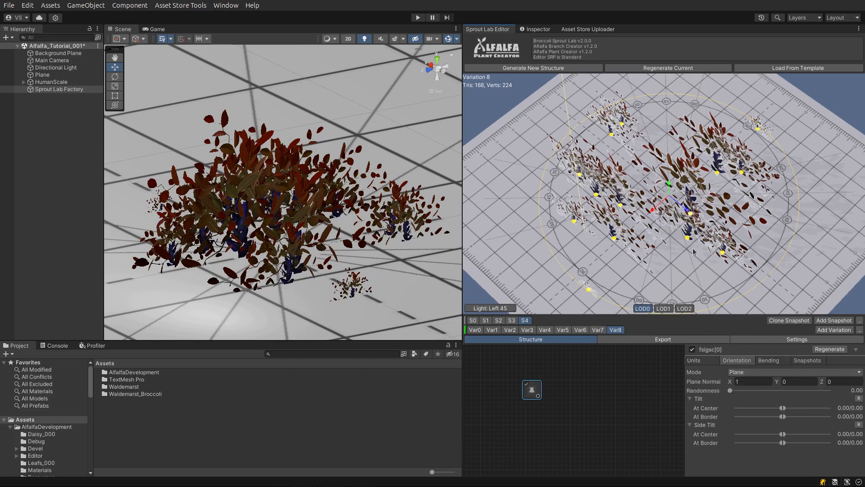
click(761, 371)
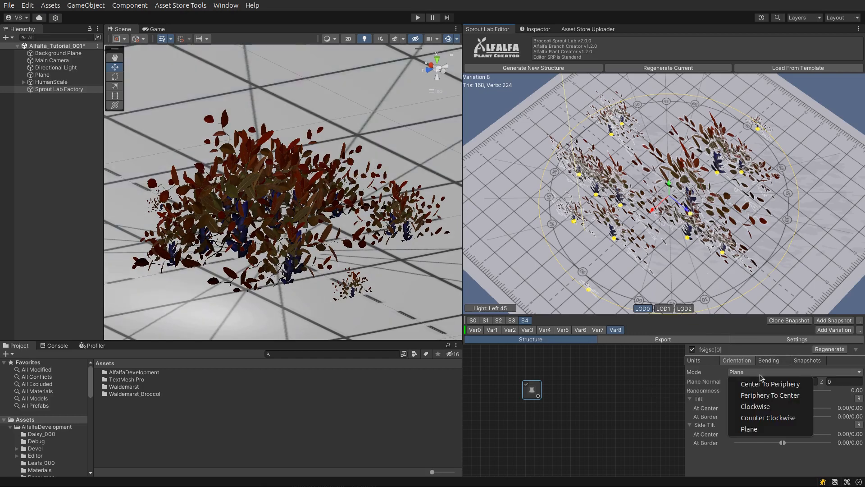
click(762, 384)
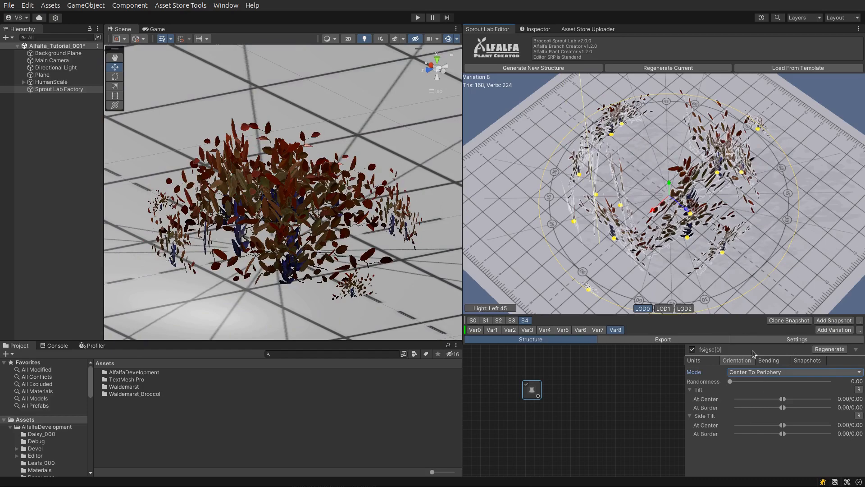
Set the node's orientation randomness to 0.25 with the Center To Periphery mode.
drag(729, 213, 708, 201)
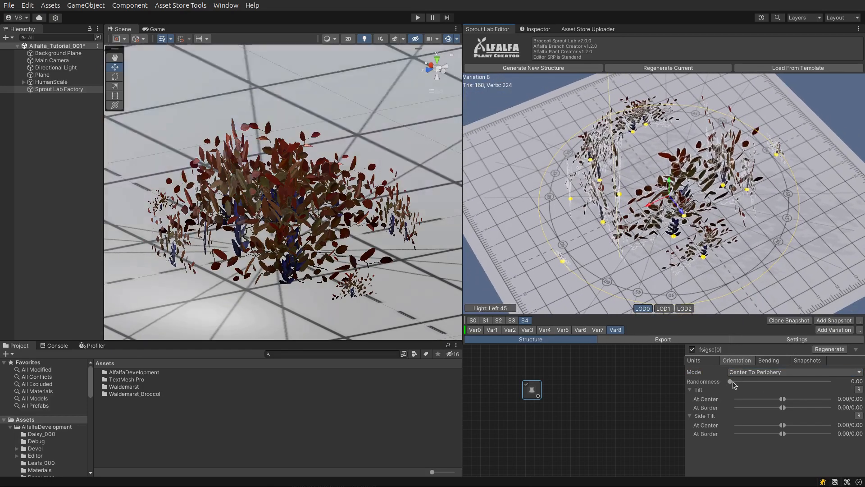
drag(732, 382, 754, 389)
click(753, 389)
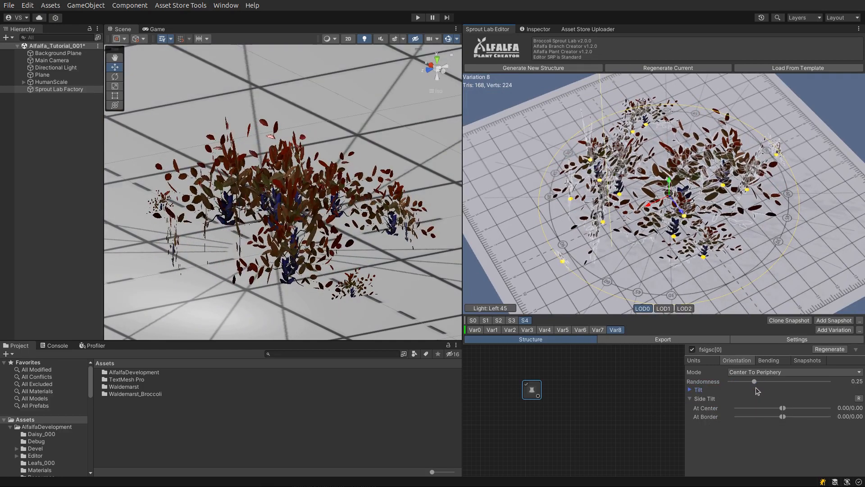
click(759, 389)
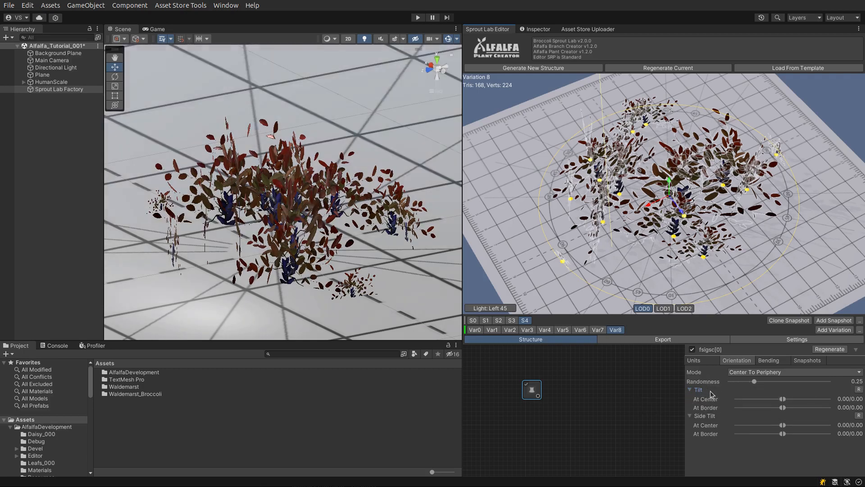
Set the node's tilt to -0.25/-0.05 at center and 0.33/0.65 at border, and inspect the leaning plants.
drag(766, 267, 747, 248)
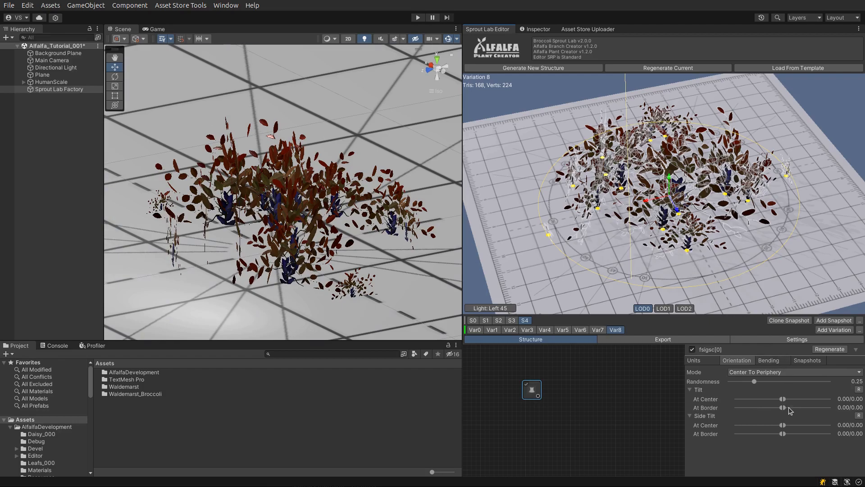
mouse_move(789, 408)
mouse_down()
mouse_move(811, 408)
mouse_move(771, 400)
mouse_move(779, 401)
mouse_up()
mouse_move(717, 266)
mouse_down()
mouse_move(749, 239)
mouse_move(703, 275)
mouse_up()
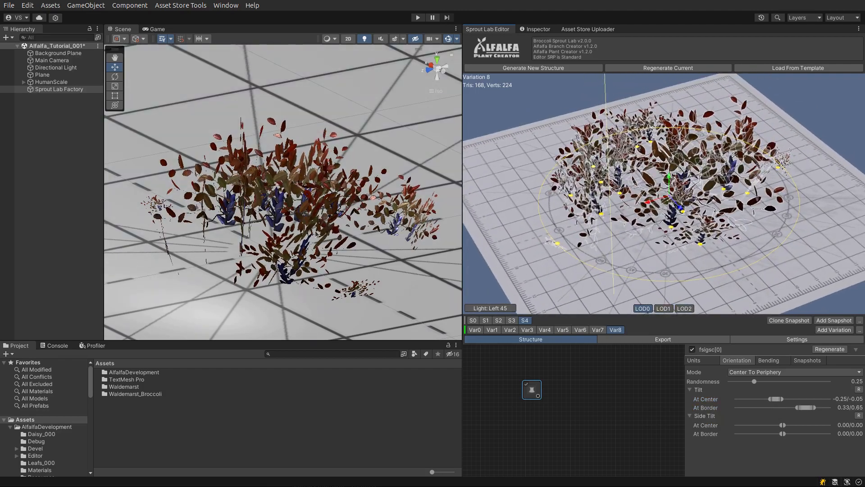
alt+drag(342, 221, 631, 229)
scroll(719, 218, up, 4)
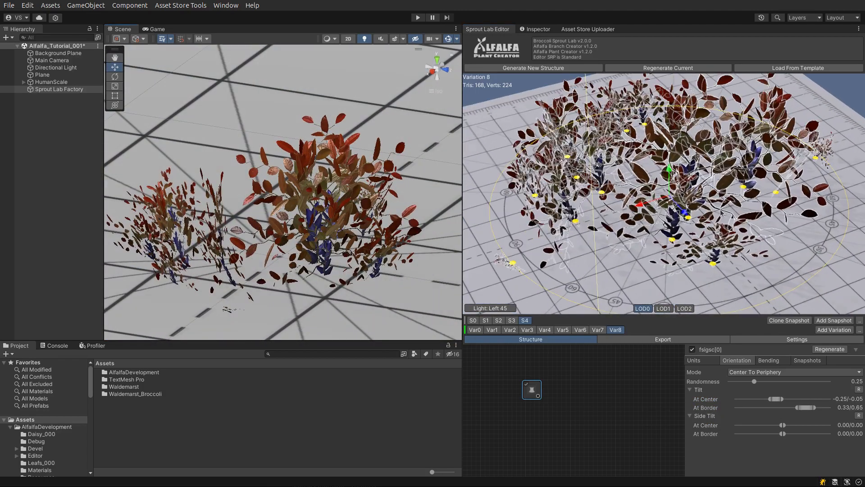
middle_drag(718, 220, 719, 274)
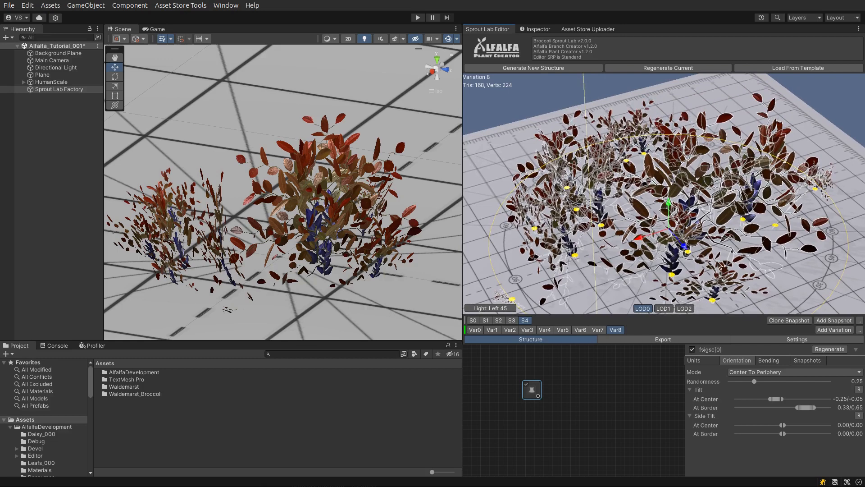
scroll(720, 266, down, 3)
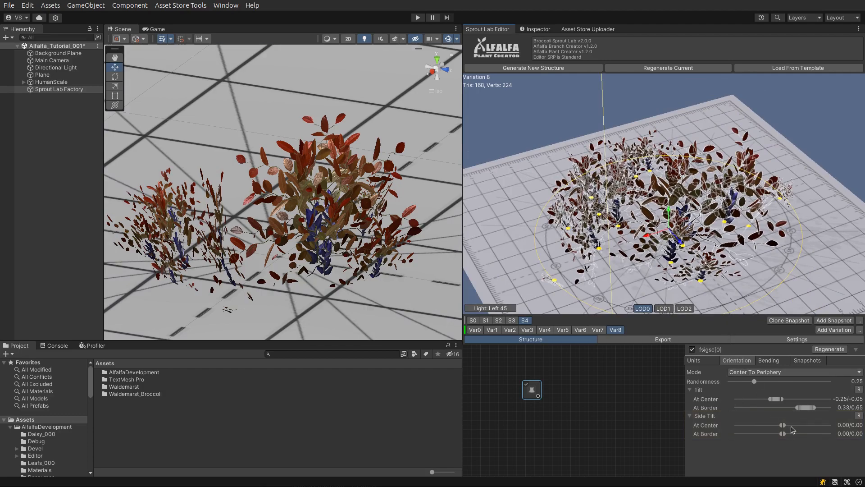
Set the node's side tilt to -0.24/-0.24 at center and 0.19/0.26 at border.
drag(783, 425, 774, 425)
drag(783, 434, 794, 433)
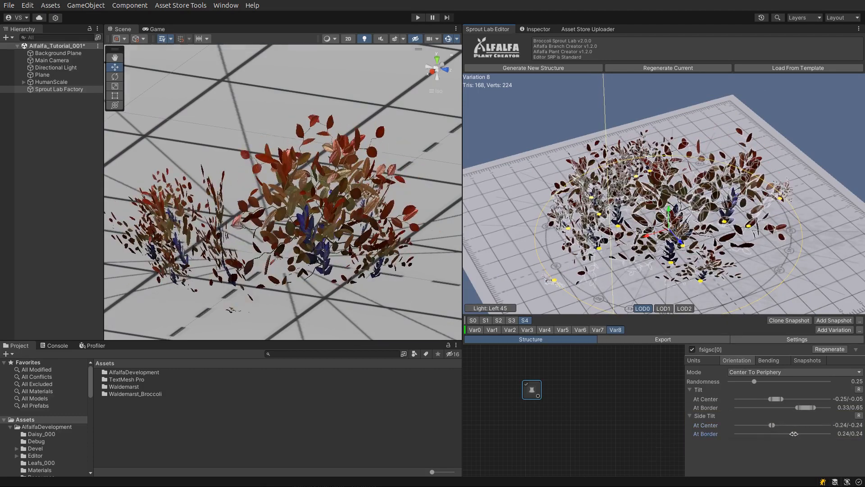
drag(782, 245, 793, 228)
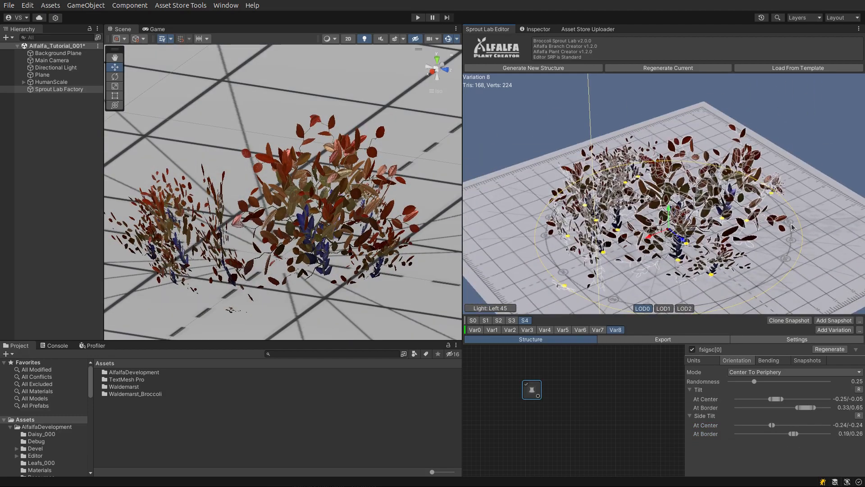
Increase the node's bending at center and border and its side bending at border, checking the curved plants.
click(769, 361)
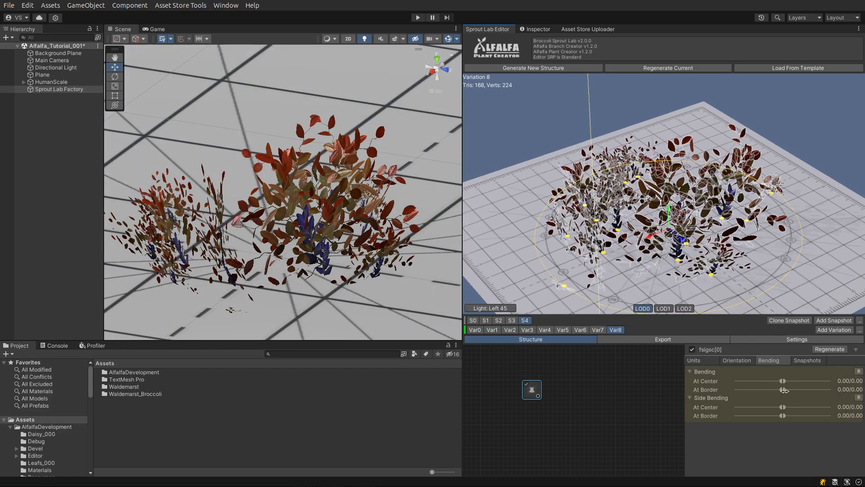
drag(784, 391, 813, 381)
drag(777, 221, 769, 190)
scroll(769, 191, up, 5)
drag(813, 381, 795, 380)
drag(802, 389, 814, 389)
drag(782, 415, 795, 415)
drag(647, 167, 711, 136)
scroll(702, 197, down, 5)
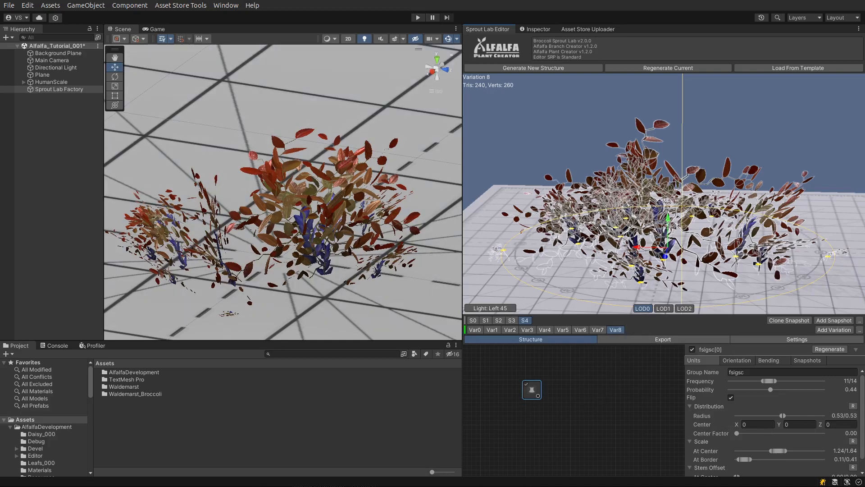
drag(711, 230, 709, 257)
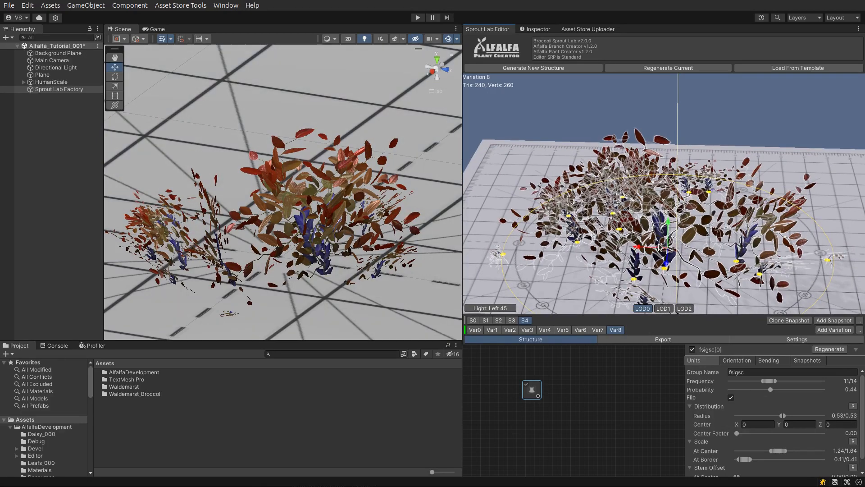
scroll(685, 235, down, 3)
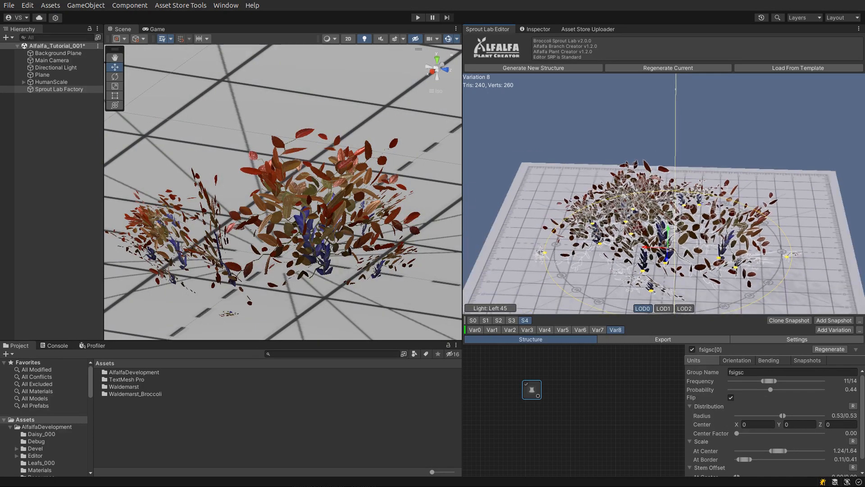
Add a second main node to the variation's structure graph and select it.
right_click(545, 417)
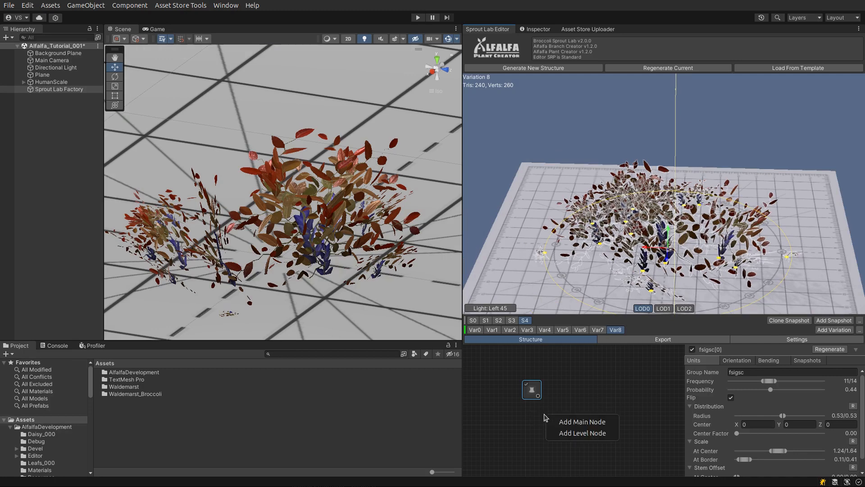
click(586, 423)
click(559, 425)
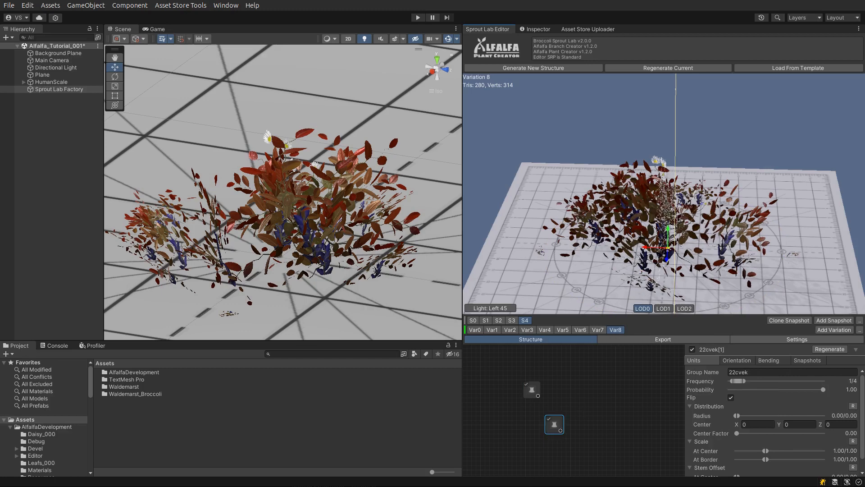
Restrict the second node to Snapshot 2 by disabling Snapshots 0, 1, 3 and 4.
click(808, 360)
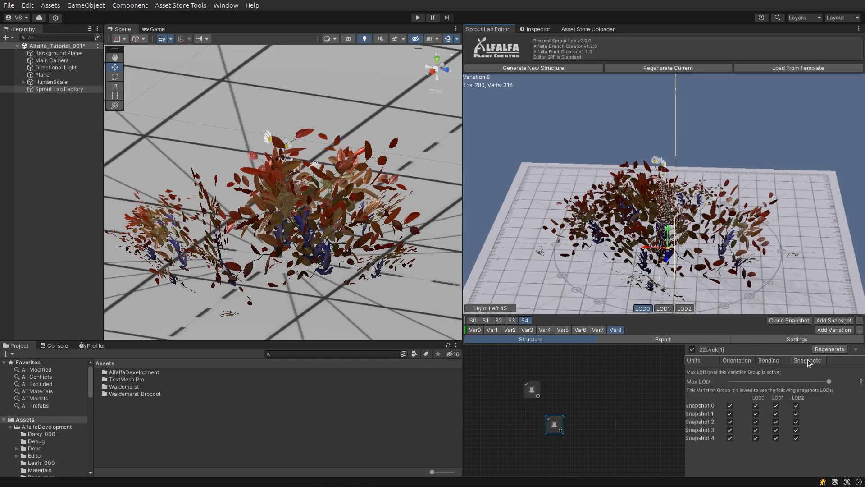
click(730, 438)
click(730, 430)
click(730, 414)
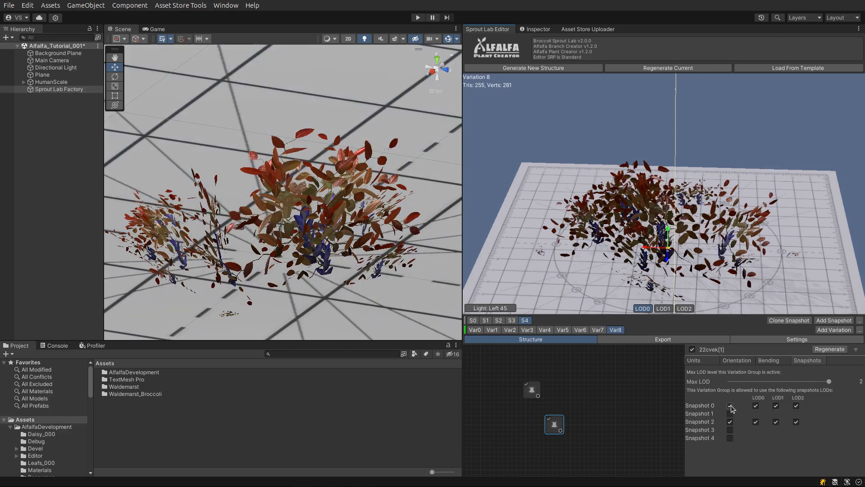
click(730, 406)
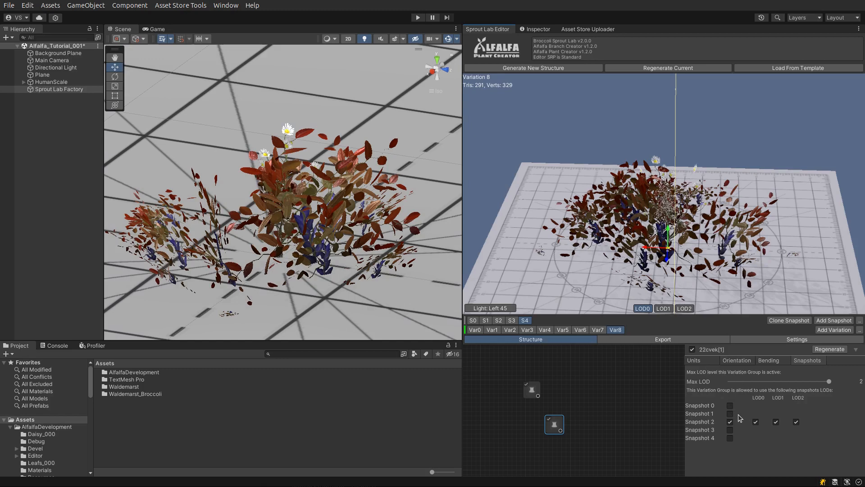
click(730, 430)
Set the second node's unit scale to 1.45/1.45 at center and 1.79/1.79 at border.
click(706, 361)
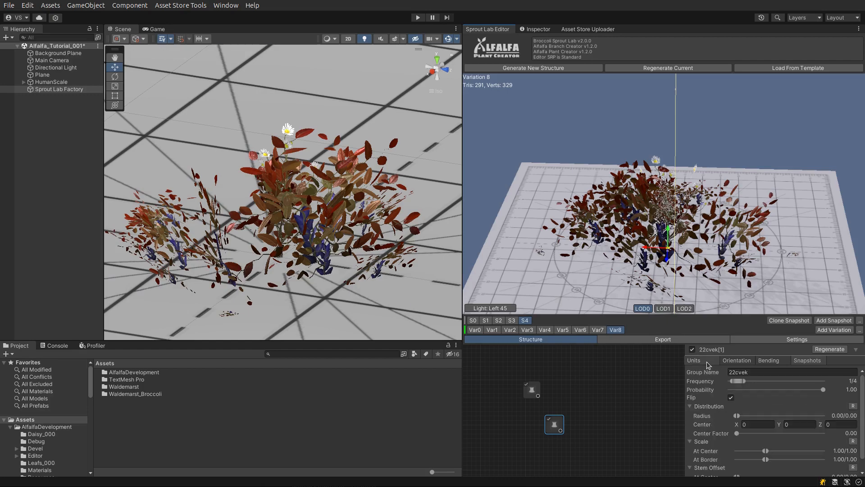
click(779, 451)
click(799, 459)
drag(798, 459, 788, 458)
drag(698, 266, 691, 225)
middle_drag(685, 221, 681, 258)
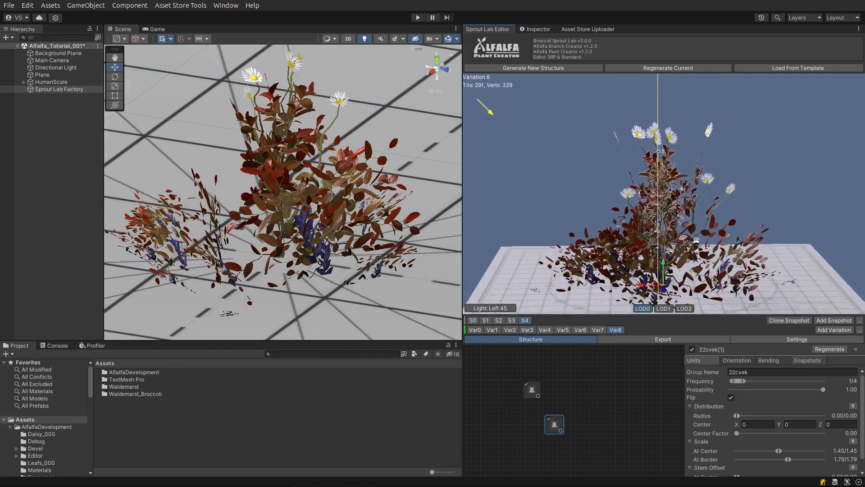
Set the second node's distribution radius to 0.00/0.22 and increase its tilt.
drag(676, 256, 674, 291)
scroll(674, 290, up, 5)
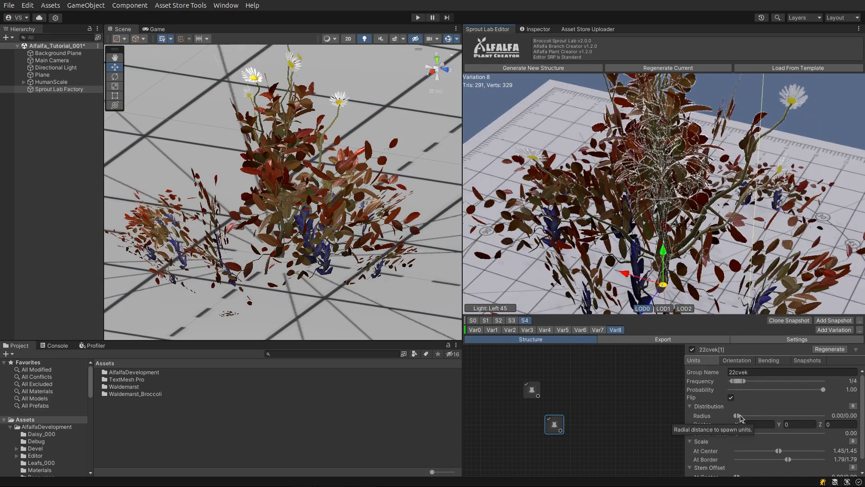
drag(736, 415, 748, 415)
scroll(669, 241, down, 5)
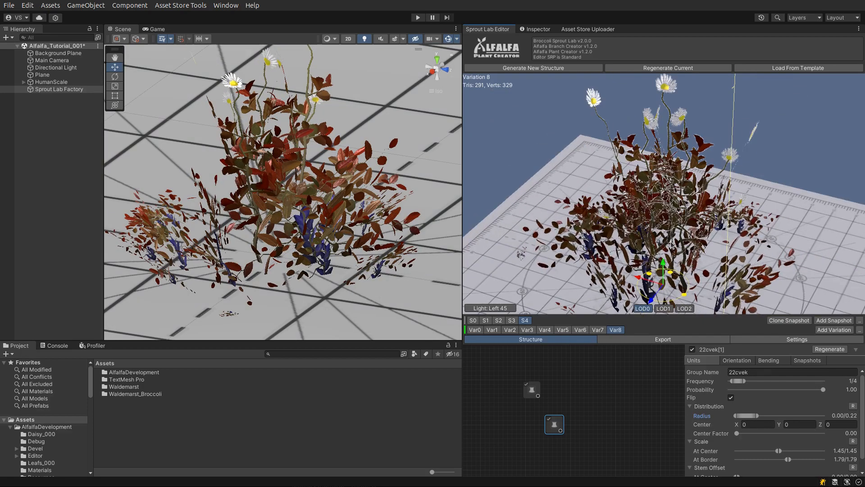
click(743, 361)
mouse_move(784, 399)
mouse_down()
mouse_move(804, 399)
mouse_move(791, 405)
mouse_up()
Increase the second node's stem offset at center and border to lower the flowering plants.
click(694, 360)
drag(690, 216, 605, 166)
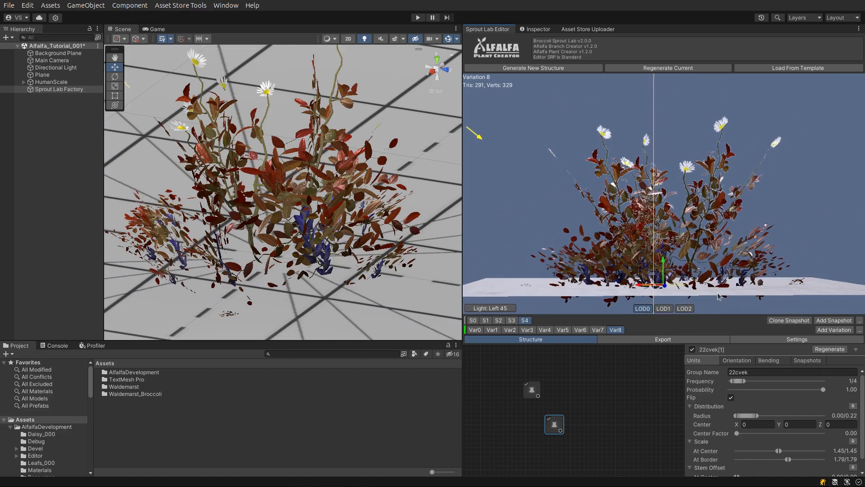
middle_drag(718, 294, 720, 276)
scroll(715, 430, down, 2)
drag(750, 464, 784, 464)
click(778, 472)
click(792, 465)
drag(793, 464, 808, 464)
Set the second node's bending to -0.73/-0.73 at center and -0.50/-0.32 at border.
drag(690, 217, 702, 259)
drag(782, 380, 763, 390)
right_drag(703, 252, 563, 214)
right_drag(406, 214, 380, 212)
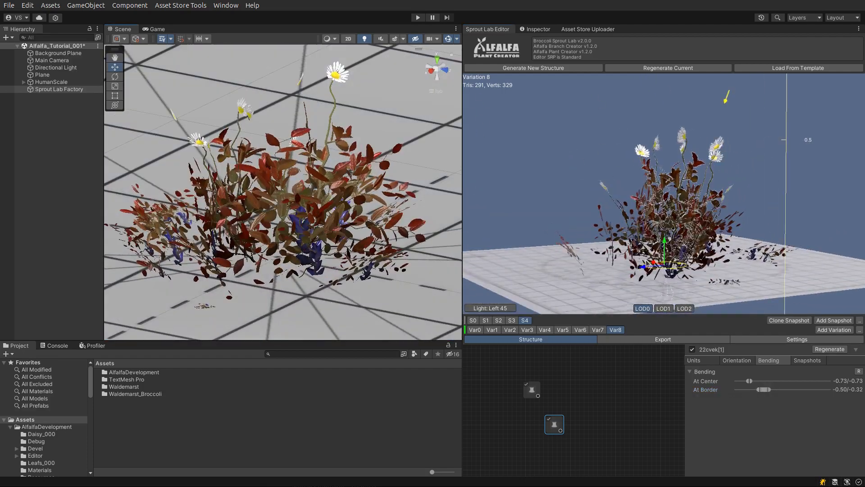
right_drag(545, 212, 712, 218)
Increase the second node's unit frequency to spawn more flowering plants, and deselect the node.
click(699, 361)
drag(738, 382, 757, 381)
click(557, 422)
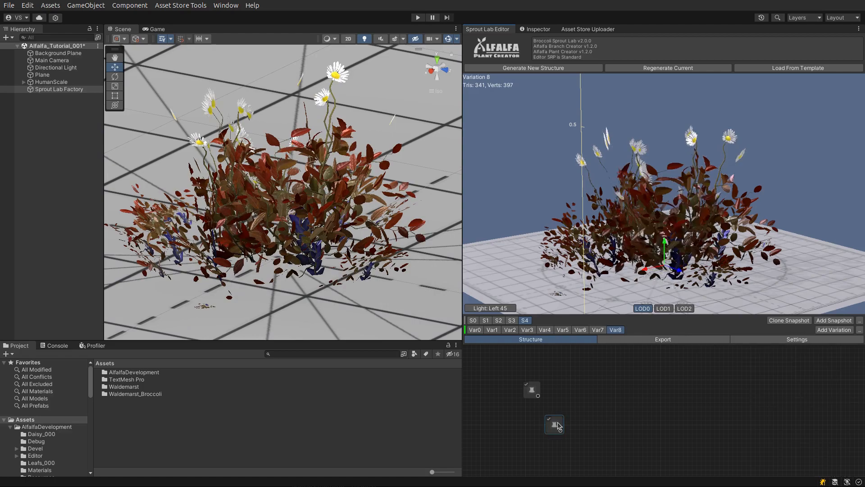
Generate new structures repeatedly to preview different random arrangements of the two-node variation.
drag(707, 226, 688, 226)
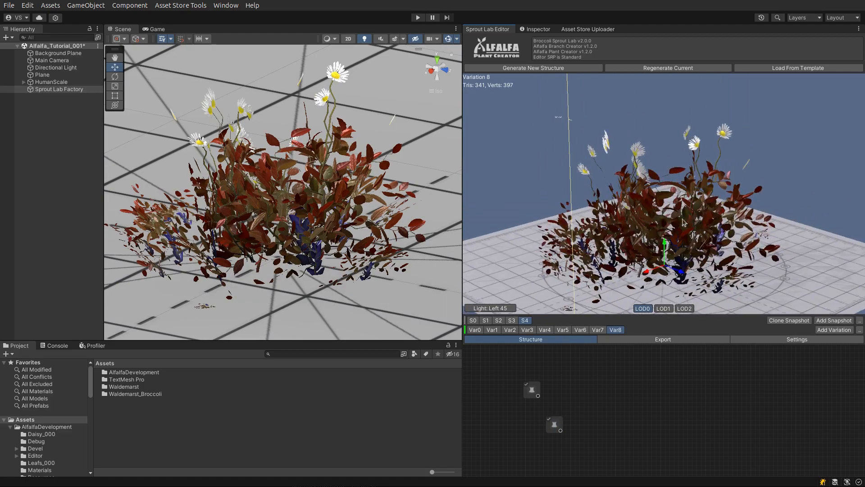
click(562, 68)
click(563, 69)
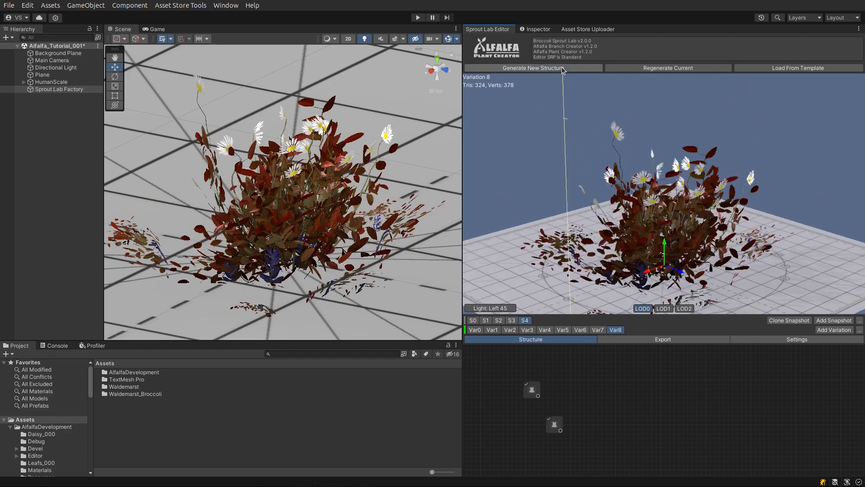
click(562, 69)
click(563, 68)
click(562, 69)
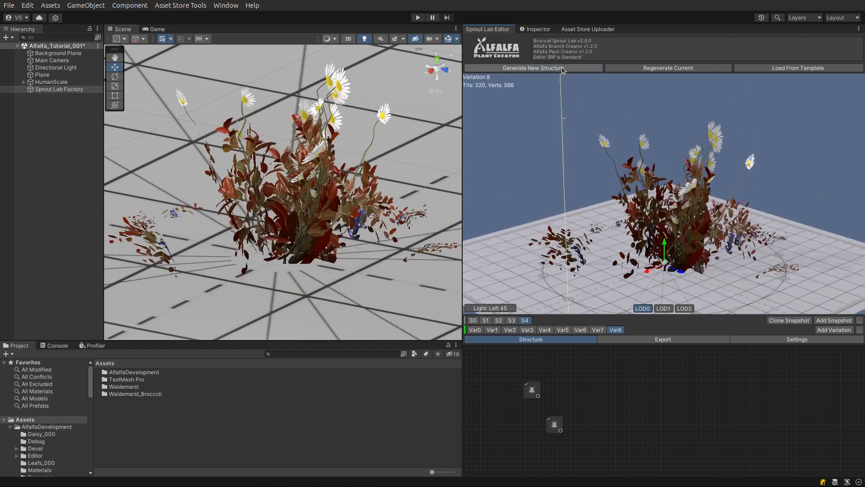
click(562, 68)
click(562, 69)
click(563, 68)
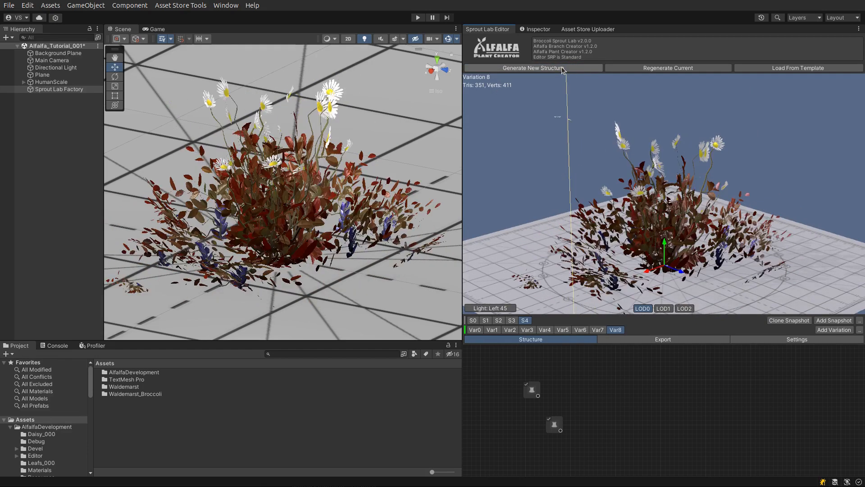
click(563, 68)
click(562, 68)
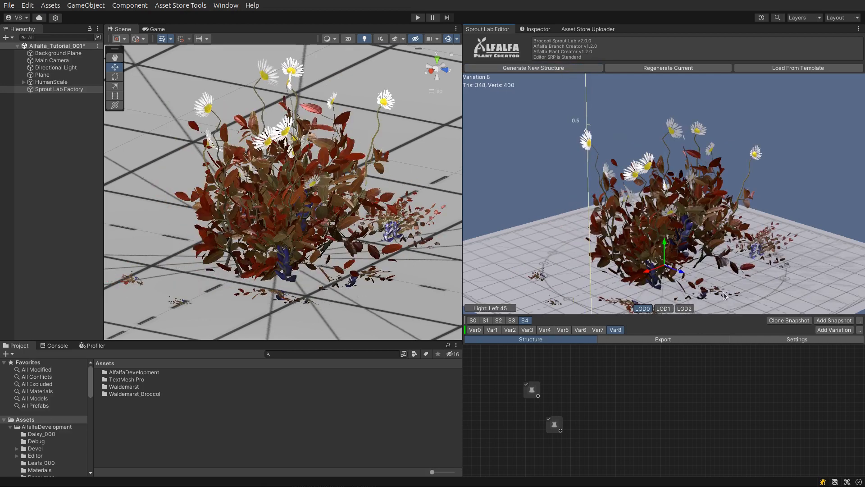
Set the first node's distribution radius to 0.29/0.29 to gather its plants closer to the center.
click(534, 388)
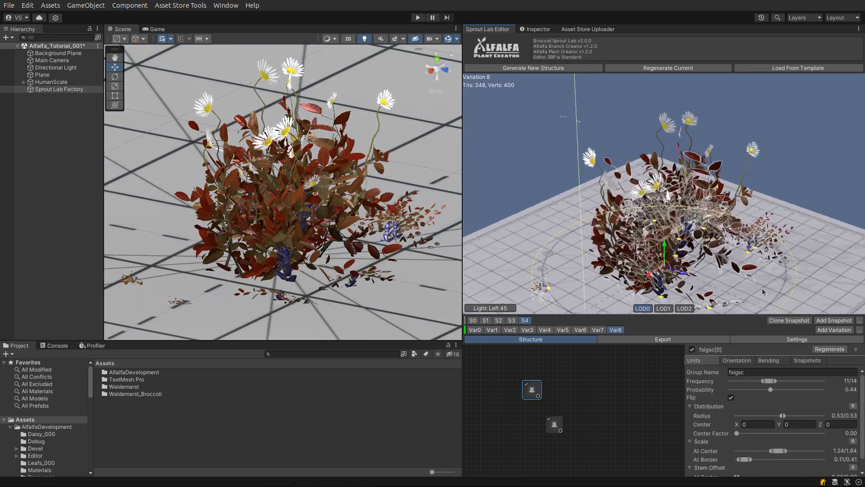
drag(772, 415, 761, 415)
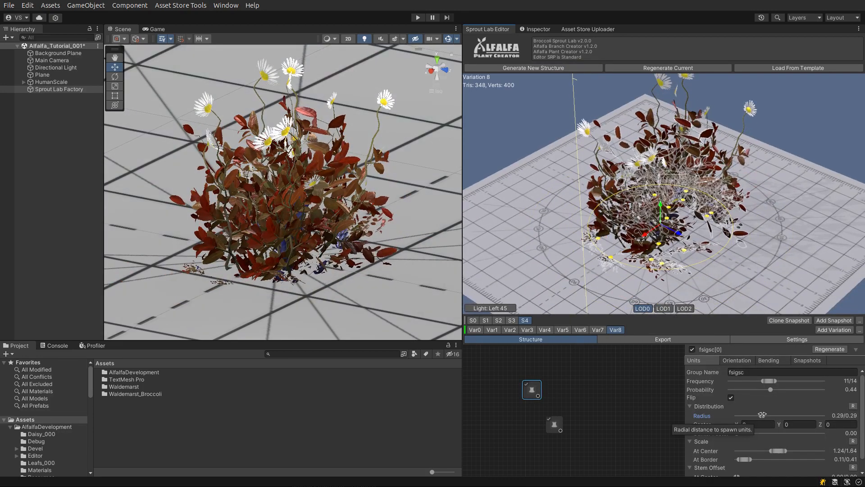
drag(739, 252, 716, 207)
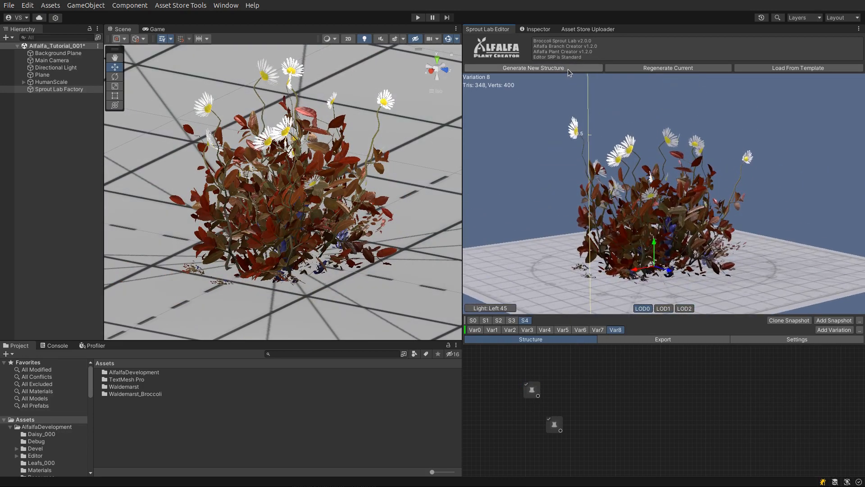
Generate several new structures of the variation with the first node's tighter radius.
click(568, 69)
click(569, 69)
click(568, 69)
click(568, 69)
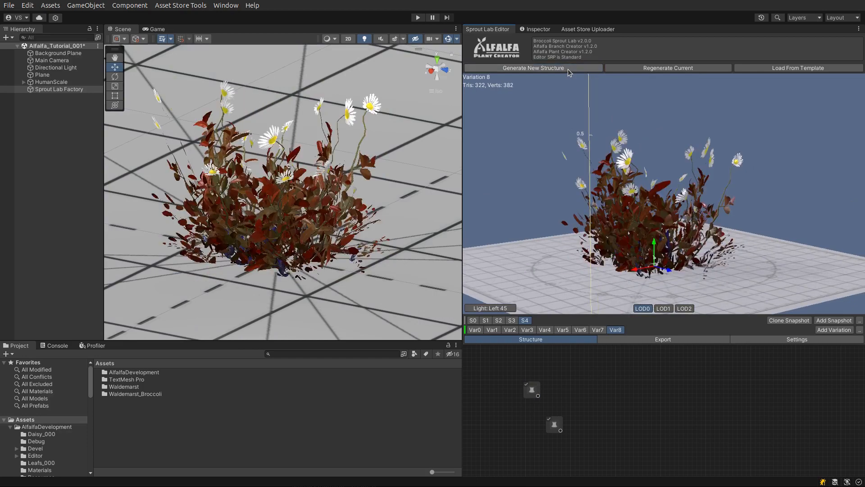
Generate further random structures of variation 8.
click(568, 69)
click(568, 69)
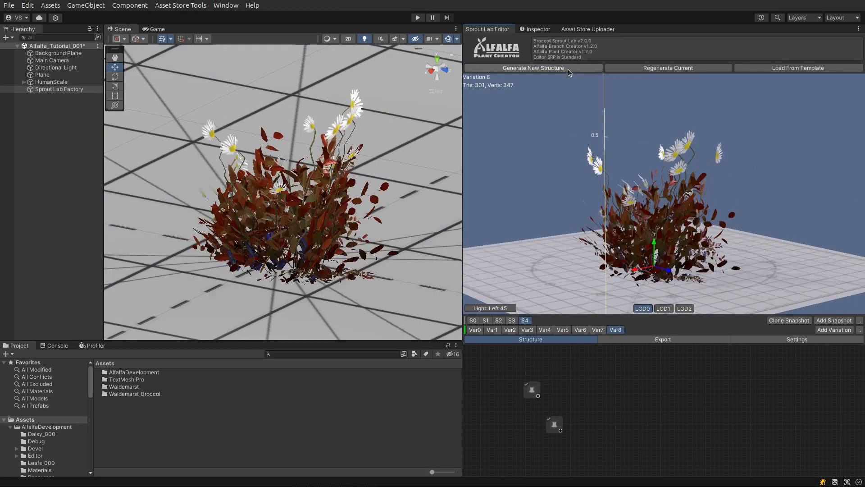
Open snapshot S2 (Panicle) for editing, frame its plant up close, and check the available snapshot prefabs.
click(499, 321)
drag(590, 275, 748, 245)
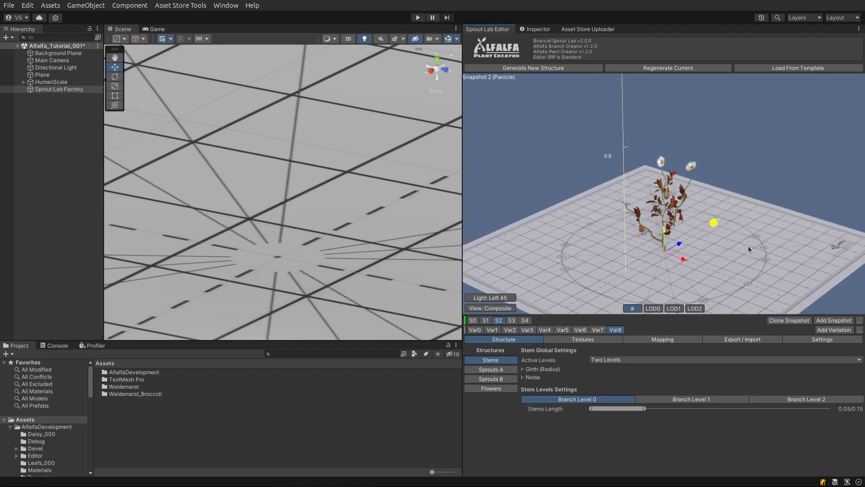
click(512, 320)
click(498, 321)
scroll(654, 197, up, 5)
scroll(653, 197, down, 3)
middle_drag(659, 198, 655, 244)
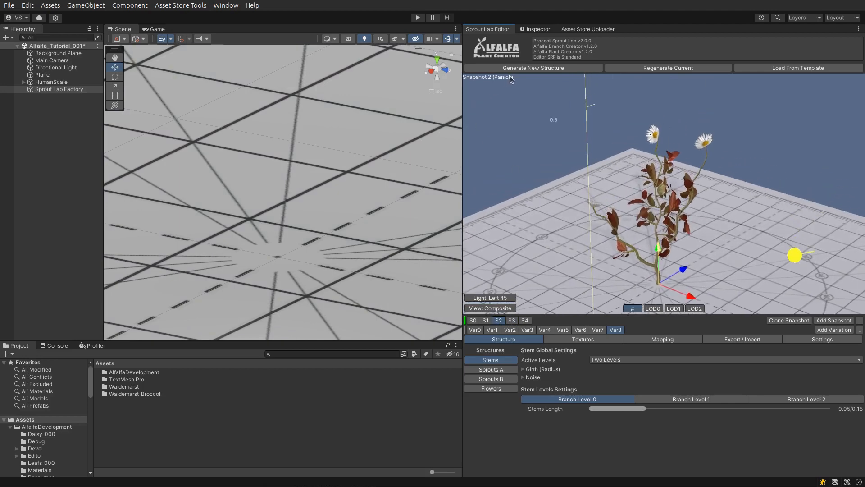
click(847, 321)
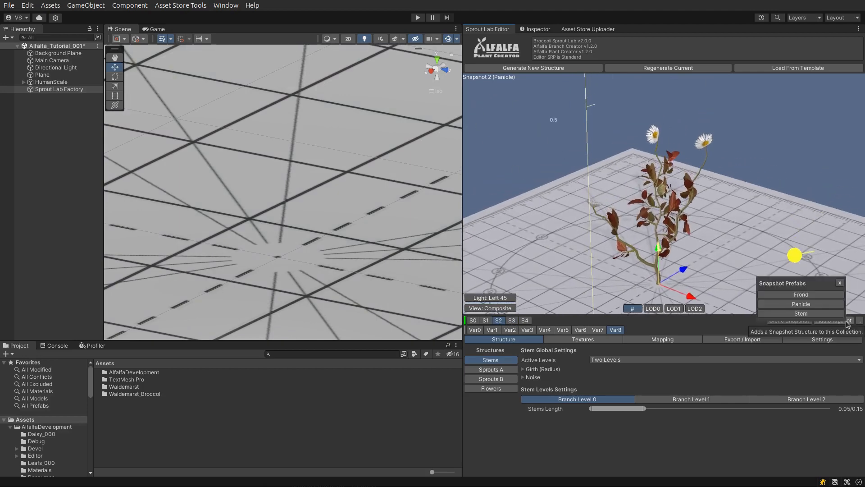
click(840, 284)
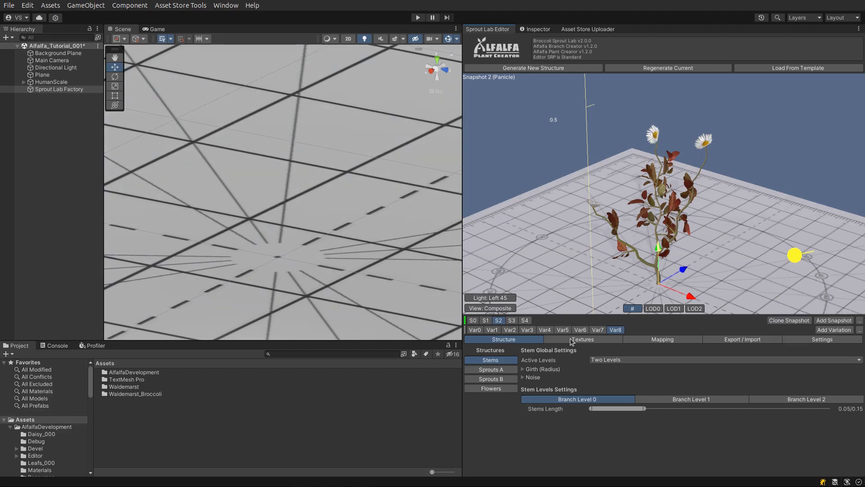
Set the Panicle snapshot's flower size to 0.0684, scale at base to 0.598 and parallel align at base to 0.11/0.23.
click(505, 390)
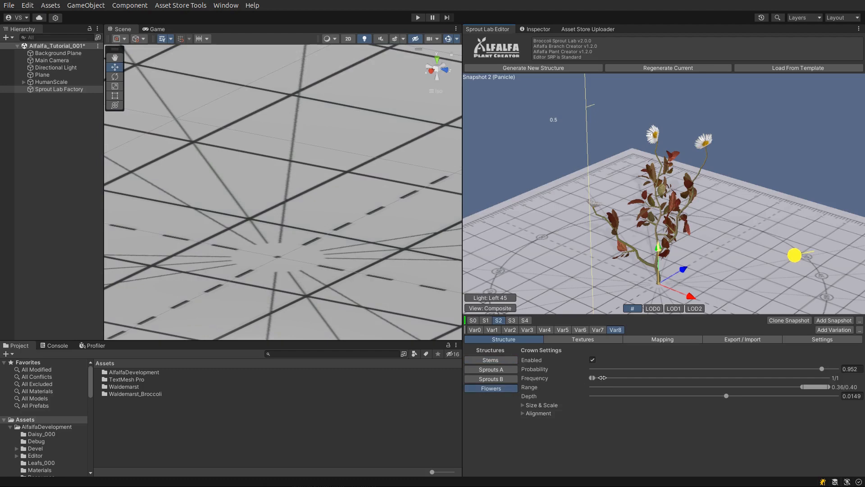
click(542, 405)
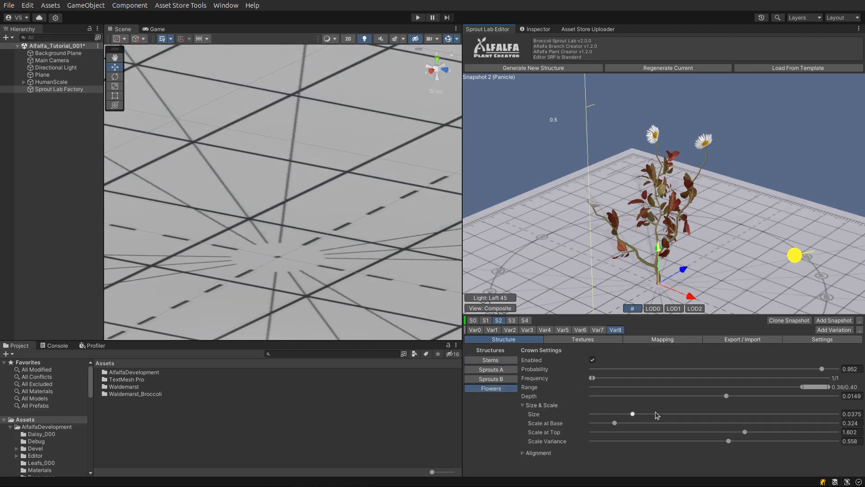
mouse_move(661, 413)
mouse_down()
mouse_move(647, 415)
mouse_move(669, 414)
mouse_up()
drag(616, 423, 641, 423)
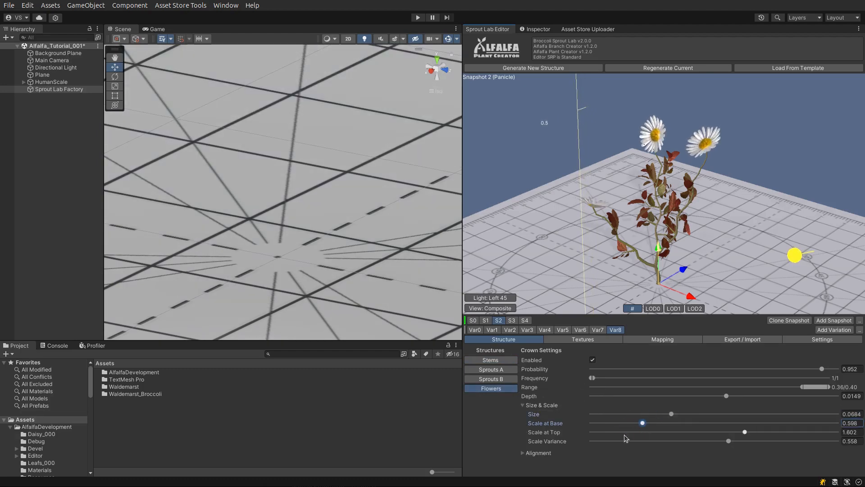
click(536, 453)
mouse_move(726, 460)
mouse_down()
mouse_move(734, 457)
mouse_move(724, 467)
mouse_move(690, 461)
mouse_move(734, 460)
mouse_up()
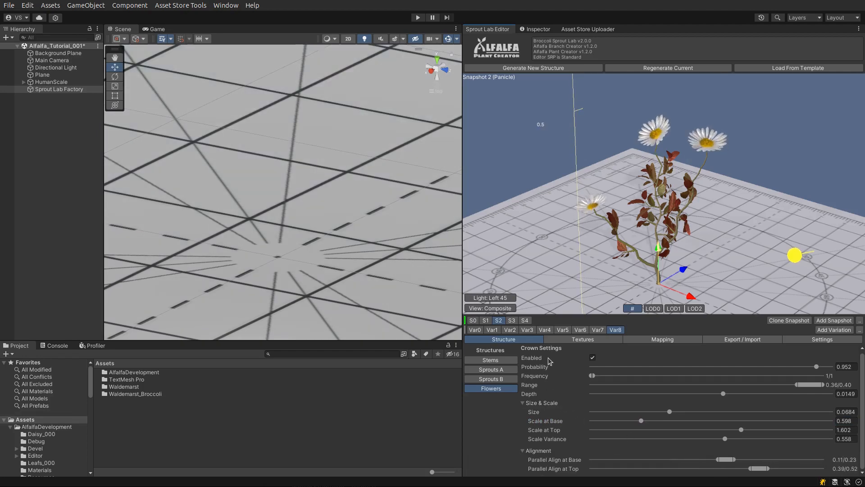
Inspect the flower textures assigned to Leaf Type 1 and Leaf Type 2 in the crown's sprout maps.
click(597, 340)
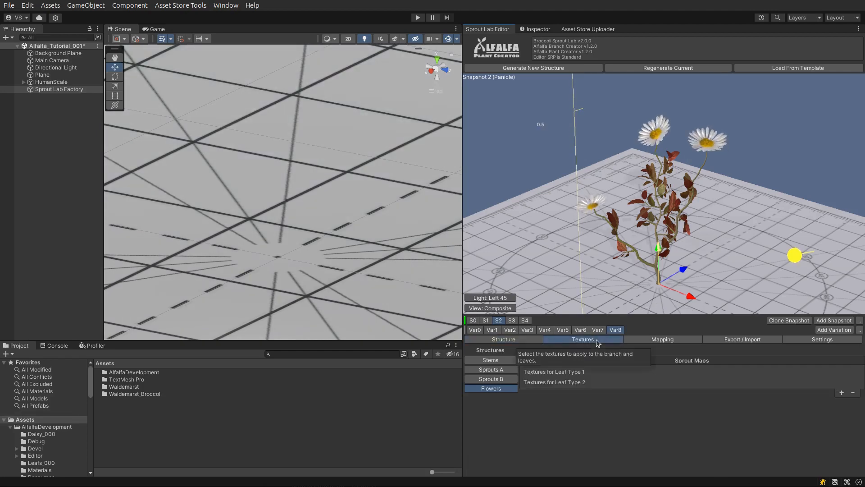
click(553, 373)
click(568, 383)
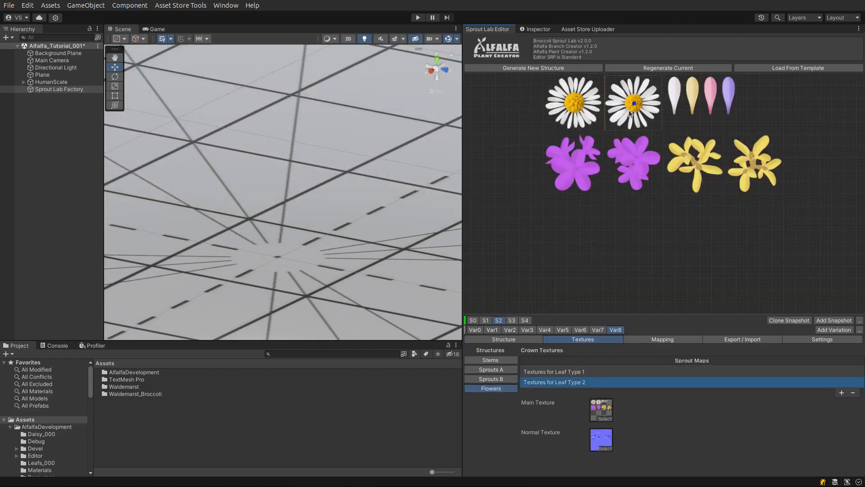
Change the crown's tint color to bright pink in the snapshot's mapping settings.
click(667, 339)
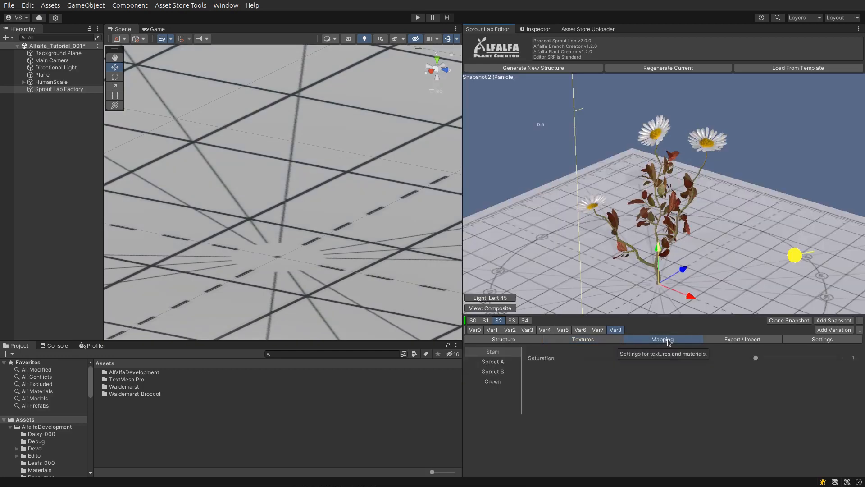
click(494, 383)
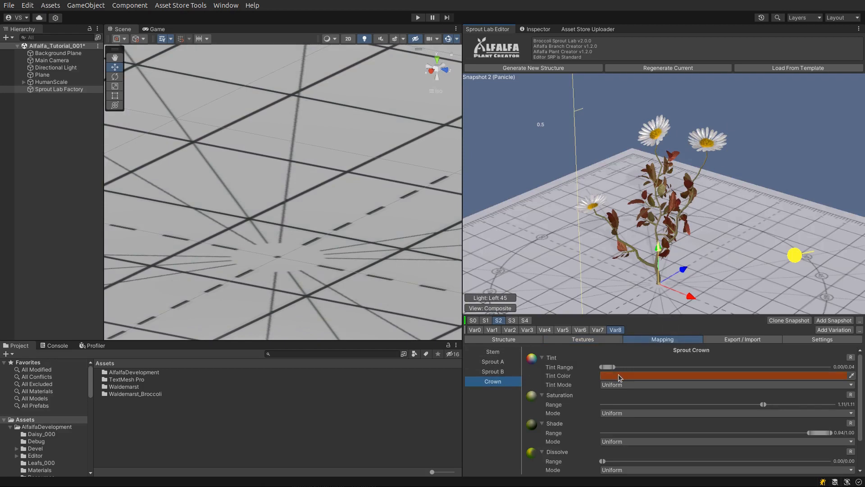
click(660, 377)
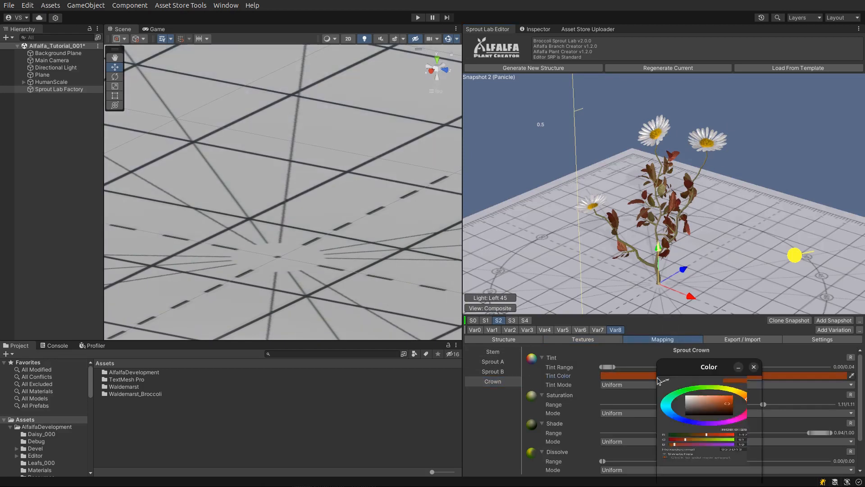
drag(707, 367, 374, 158)
click(415, 264)
click(403, 217)
click(424, 160)
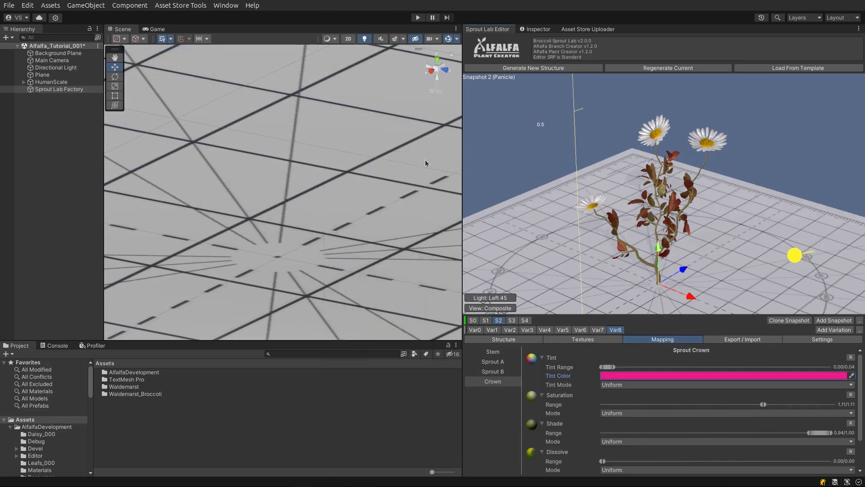
Set the crown's tint range to 0.06/0.40, saturation range to 1.31/1.31 and subsurface to 1.18.
drag(607, 367, 668, 371)
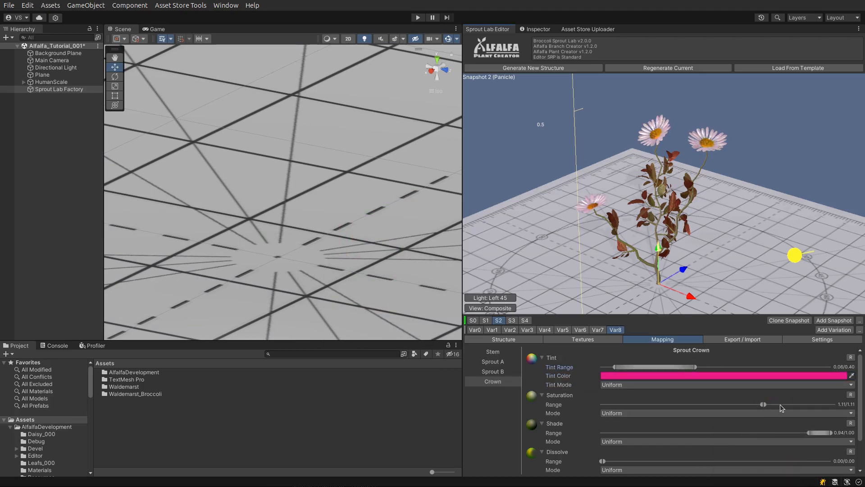
drag(782, 409, 790, 405)
scroll(707, 439, down, 3)
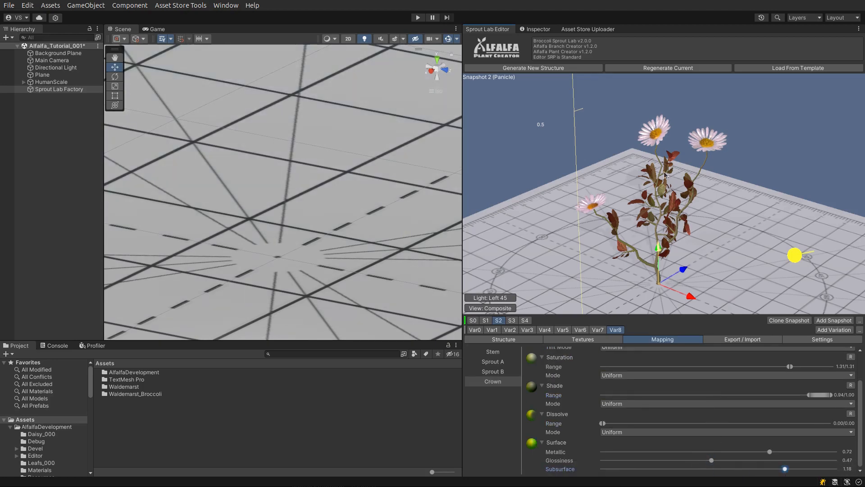
Inspect variation 8 with the modified flowers from several angles, and view variations 7, 6 and 1.
click(615, 330)
scroll(707, 229, up, 5)
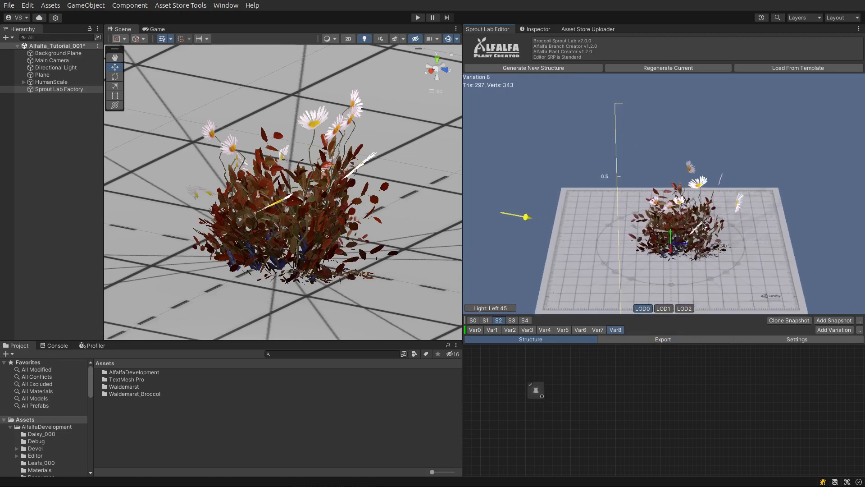
mouse_move(297, 164)
right_down()
mouse_move(417, 165)
mouse_move(286, 159)
right_up()
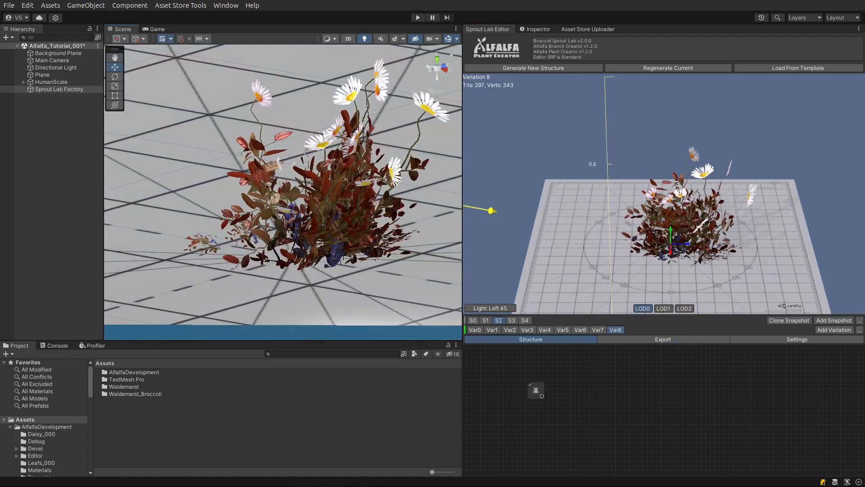
drag(667, 232, 699, 239)
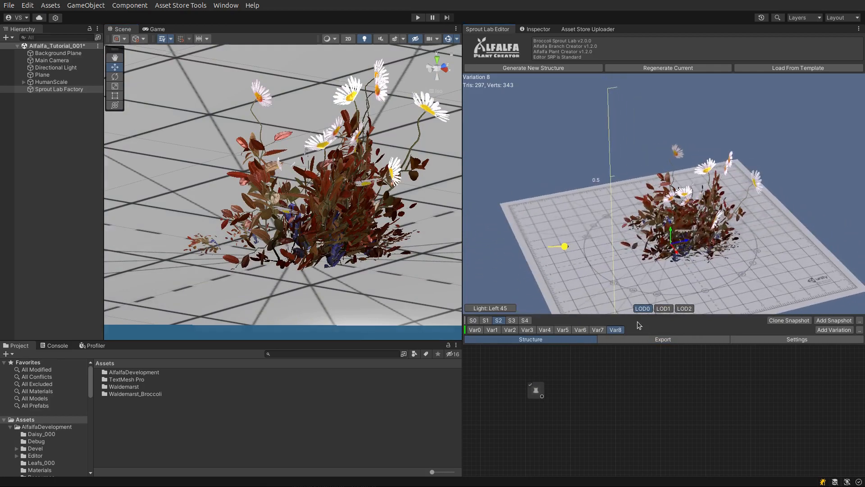
click(599, 329)
click(581, 329)
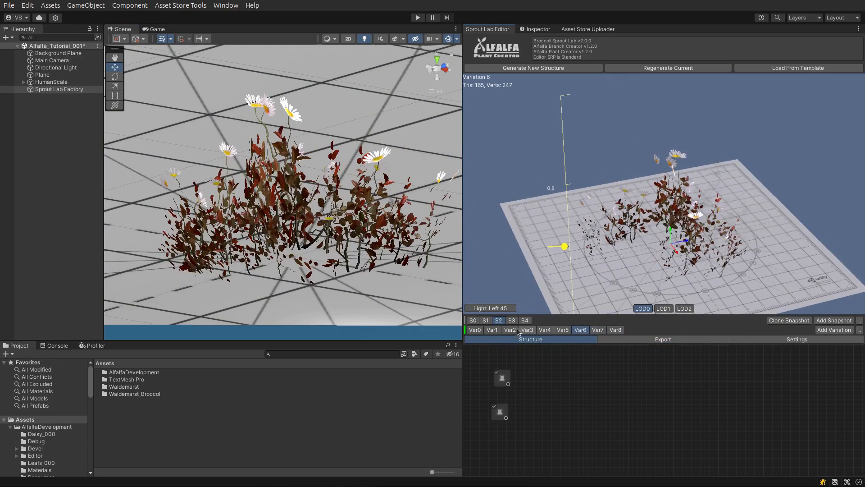
click(494, 330)
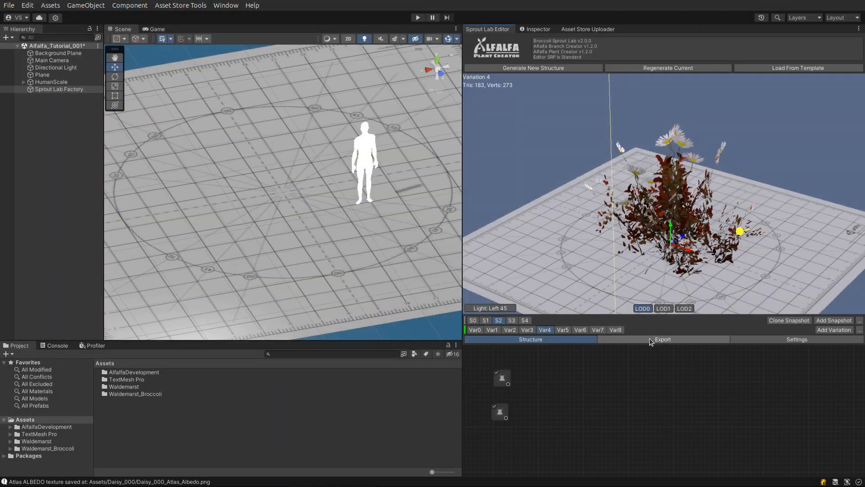
Open the prefab export settings and review the file options with the Daisy_ prefix.
click(663, 340)
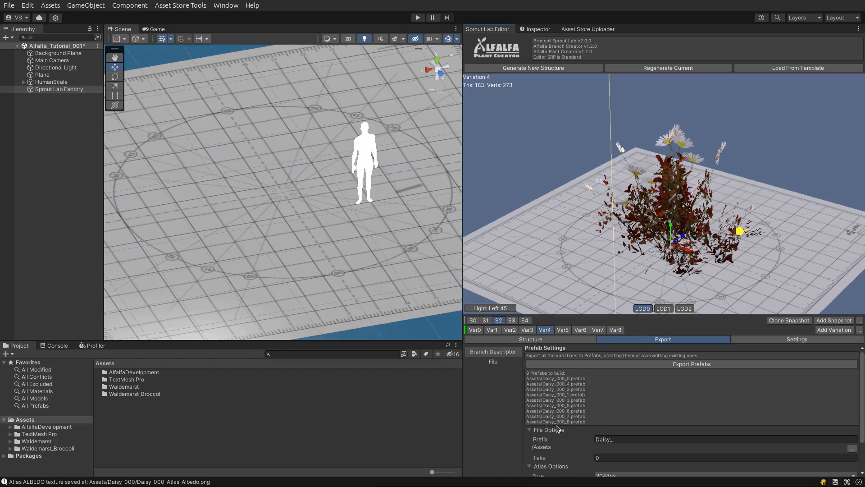
click(626, 441)
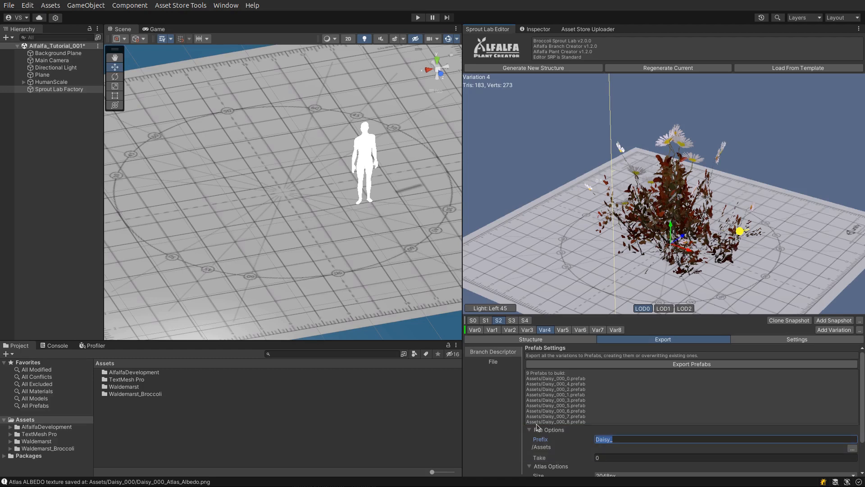
scroll(576, 425, down, 1)
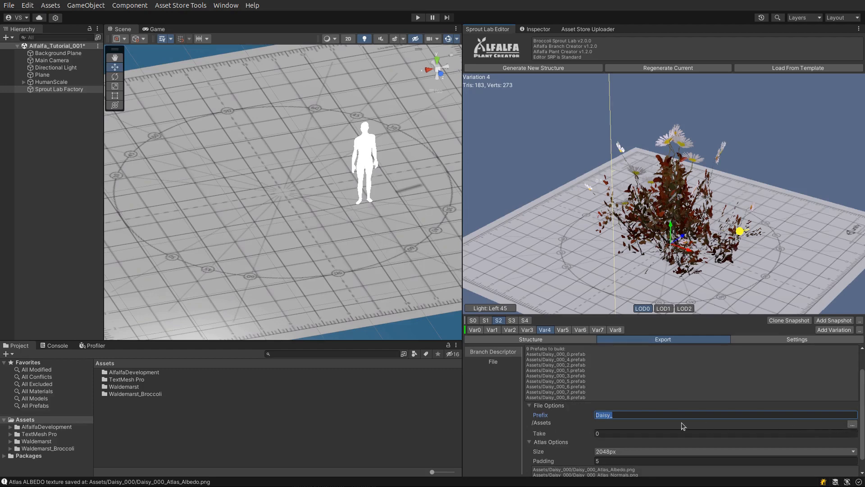
Try take number 2 for the exported prefab names and restore it to 0.
click(608, 433)
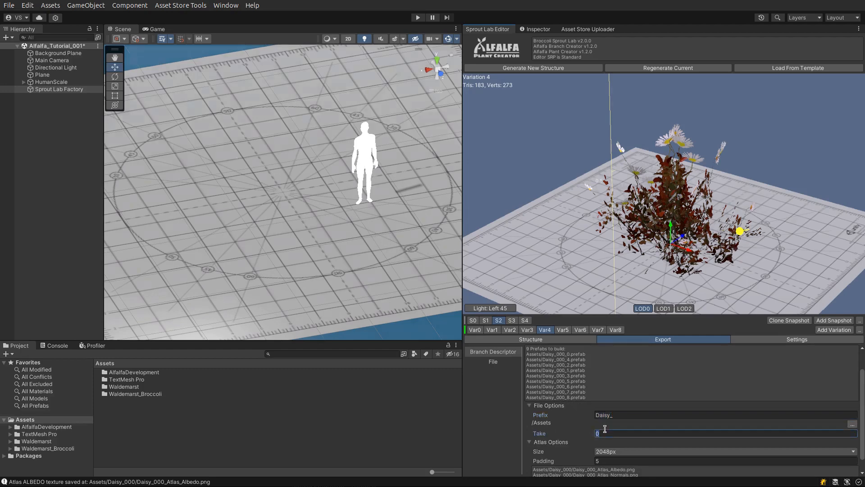
text(2)
double_click(609, 432)
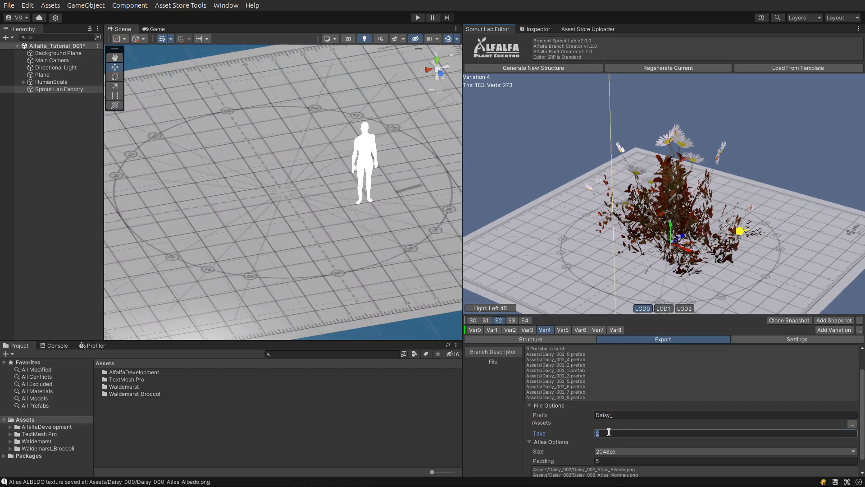
scroll(564, 436, down, 1)
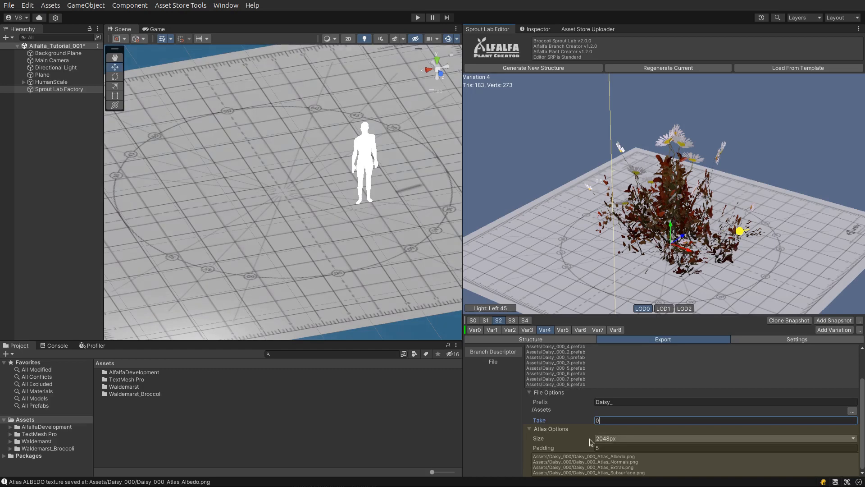
Check the atlas size options and the padding setting for the export.
click(619, 438)
click(617, 486)
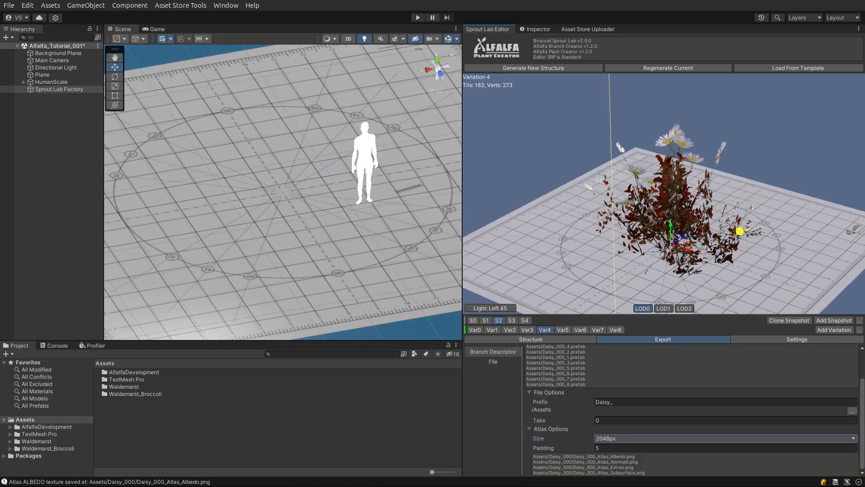
click(608, 449)
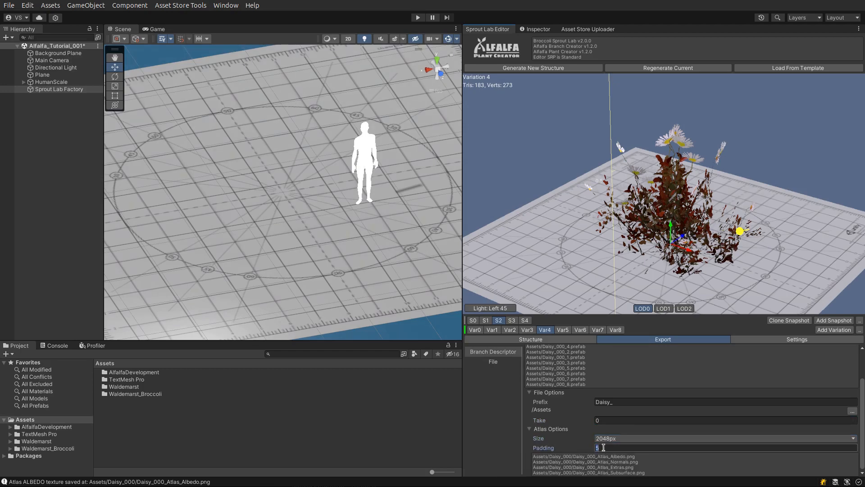
click(609, 449)
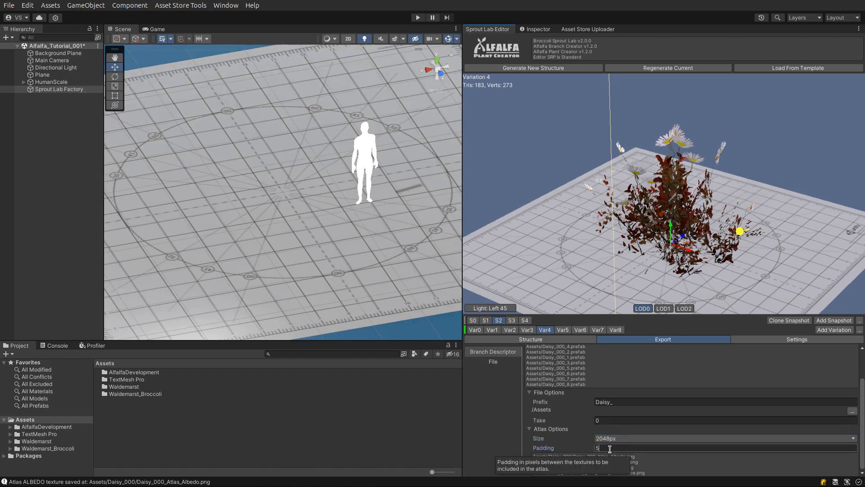
Export all the plant variations as prefabs to the Assets folder with the Daisy_ prefix and take 0.
drag(766, 231, 701, 206)
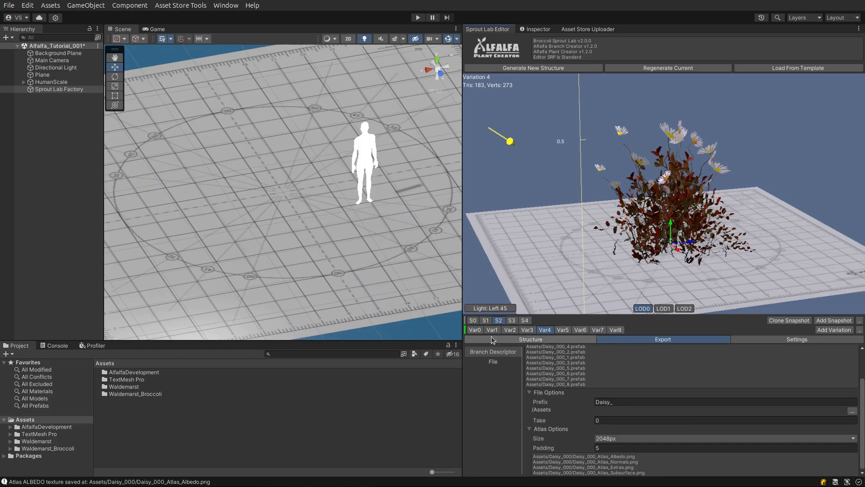
scroll(680, 383, up, 2)
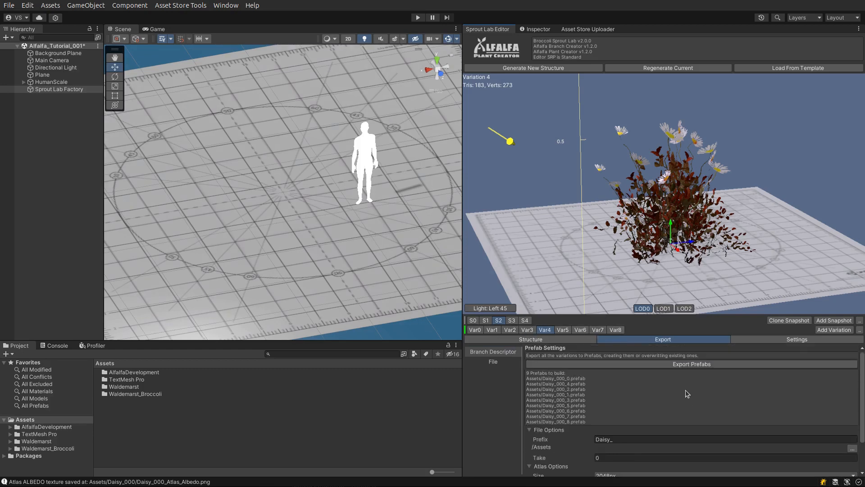
click(697, 366)
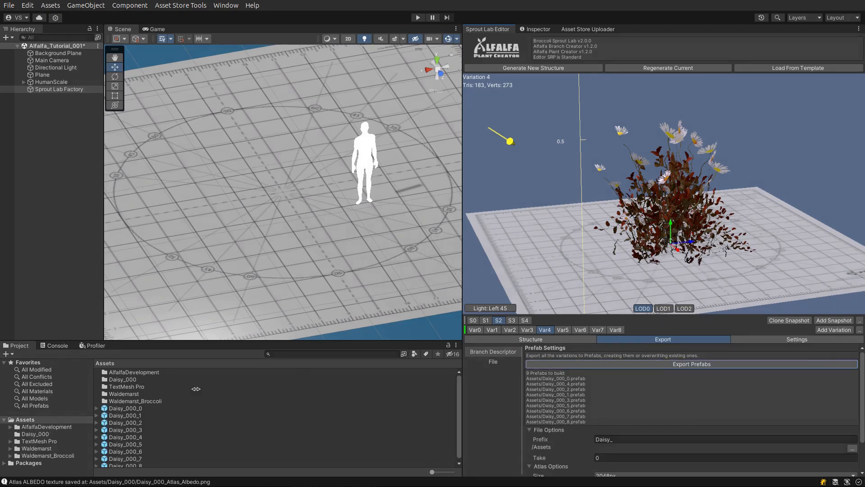
Place the Daisy_000_0, Daisy_000_1 and Daisy_000_2 prefabs in a row on the scene's ground beside the human figure.
drag(134, 406, 274, 199)
drag(137, 424, 322, 206)
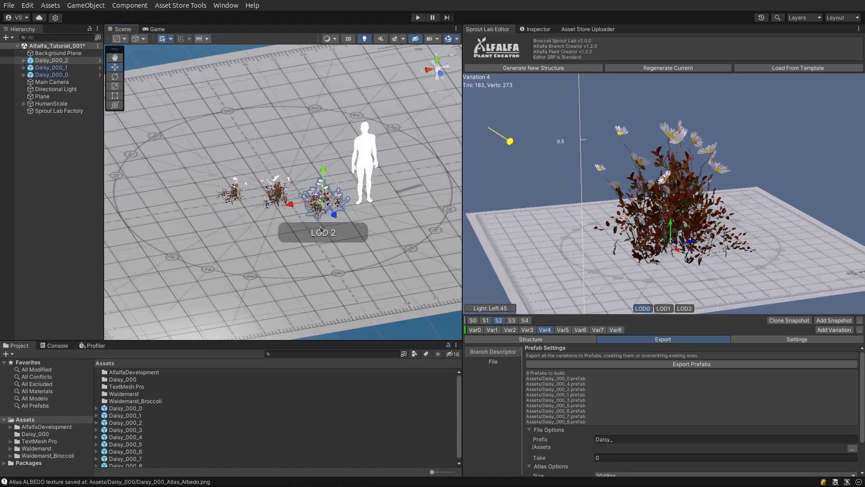
Place the Daisy_000_8 prefab on the ground in front of the row of daisies.
drag(136, 464, 270, 224)
scroll(298, 239, up, 4)
right_drag(340, 262, 340, 243)
scroll(321, 241, up, 3)
Set the Y position of all four placed daisy prefabs to 0 together.
shift+click(69, 83)
click(545, 30)
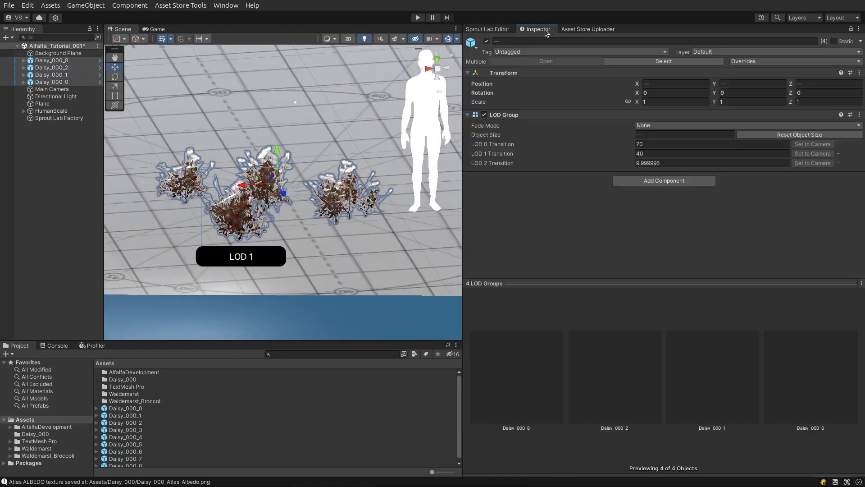
click(766, 82)
text(0)
Focus the scene view on Daisy_000_8 and examine it up close together with the neighbouring daisies.
click(66, 82)
double_click(65, 64)
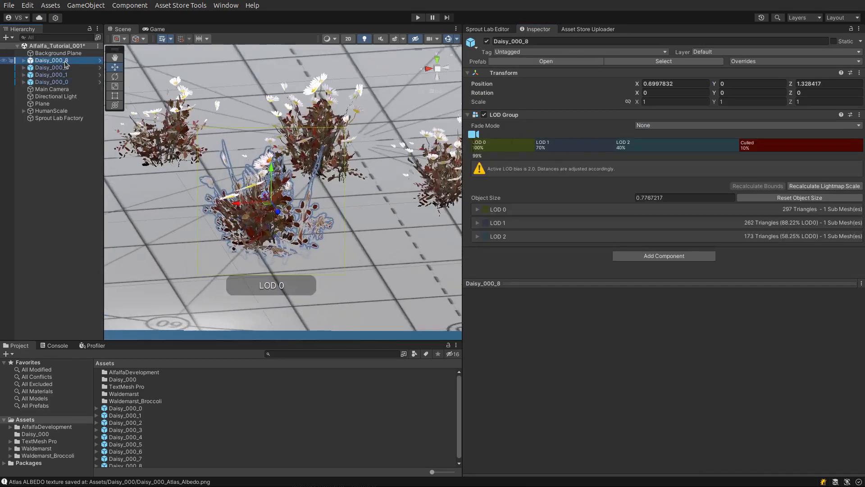
alt+drag(216, 203, 183, 231)
middle_drag(340, 171, 239, 180)
mouse_move(334, 189)
alt+mouse_down()
mouse_move(406, 183)
mouse_move(346, 189)
alt+mouse_up()
middle_drag(346, 188, 348, 214)
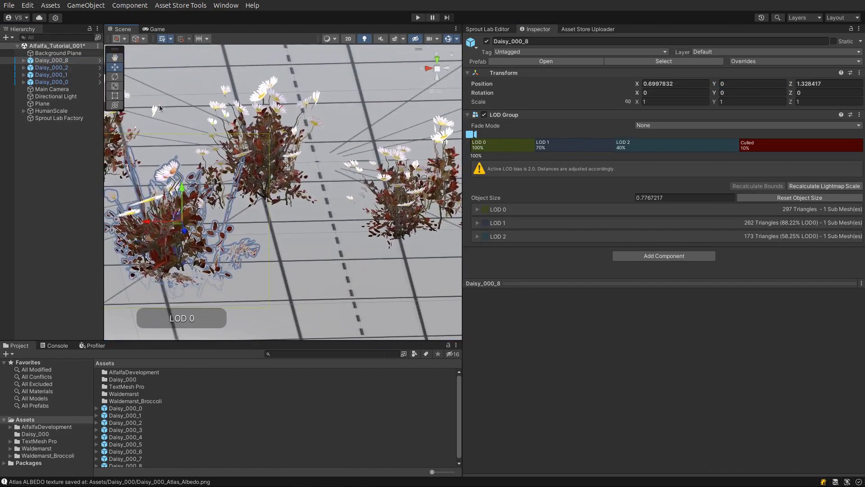
Examine the mesh and renderer settings of the LOD_0, LOD_1 and LOD_2 objects inside Daisy_000_8.
click(24, 60)
click(49, 68)
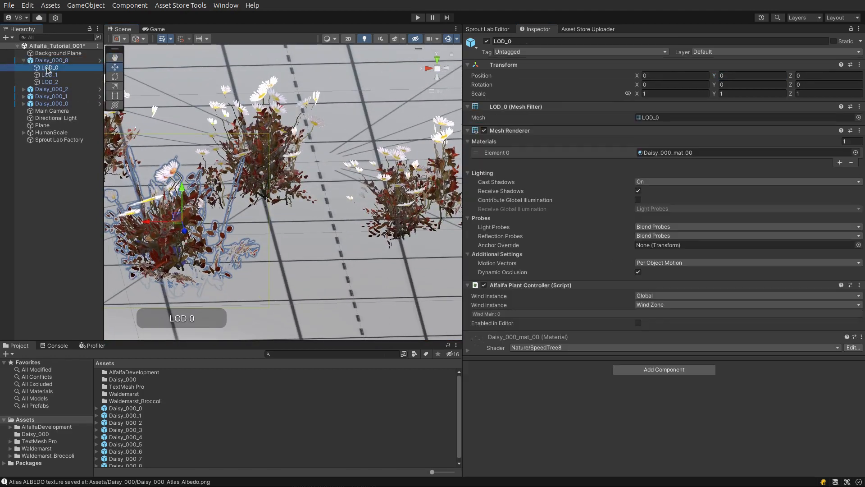
click(50, 75)
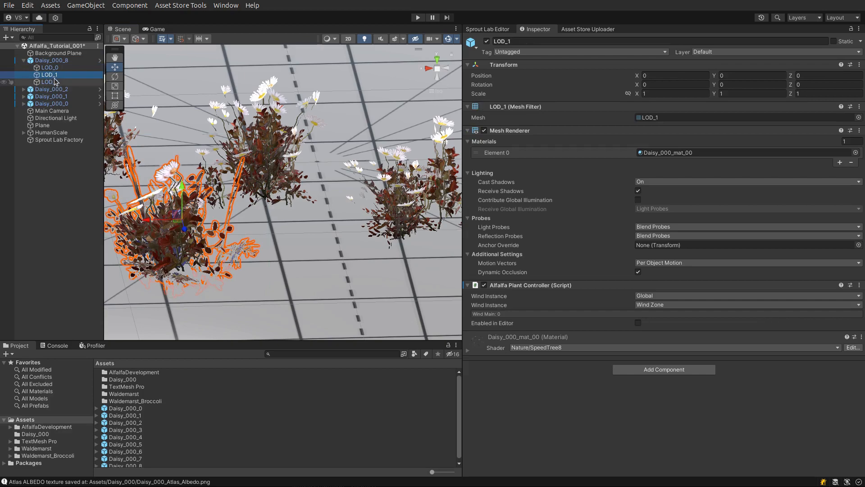
click(50, 82)
middle_drag(230, 215, 286, 209)
alt+drag(287, 208, 340, 236)
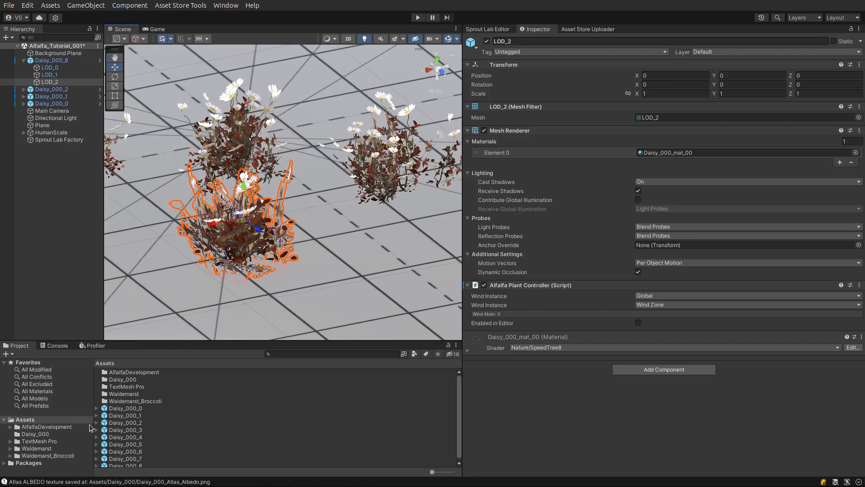
View the Daisy_000_Atlas_Albedo texture from the Daisy_000 folder in the image viewer, and close it again.
click(36, 434)
double_click(136, 374)
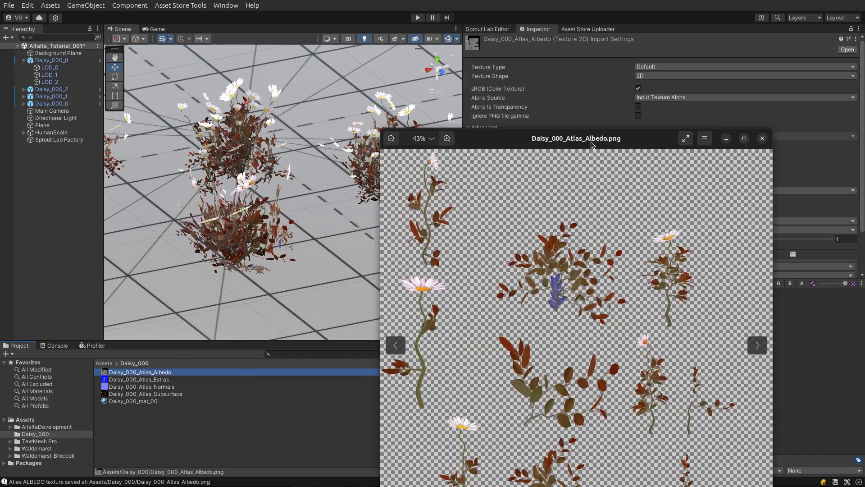
click(728, 265)
click(729, 265)
click(732, 56)
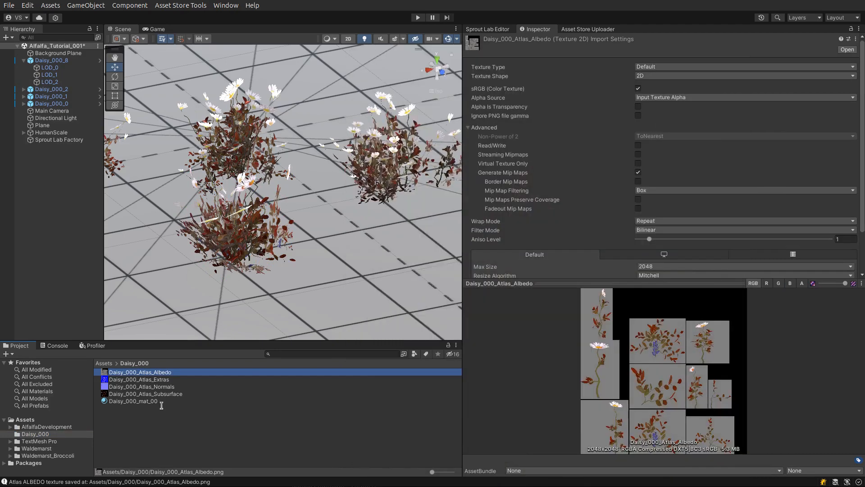
Check the shader, maps and options of the Daisy_000_mat_00 material.
click(133, 400)
scroll(317, 249, down, 3)
alt+drag(317, 248, 270, 244)
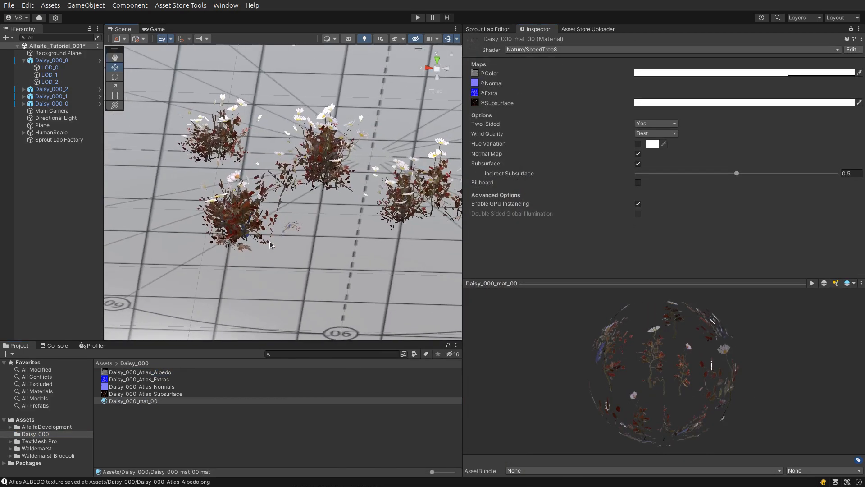
Examine the Daisy_000_0 prefab in the Assets folder, rotating its preview to see the plant from several sides.
click(26, 420)
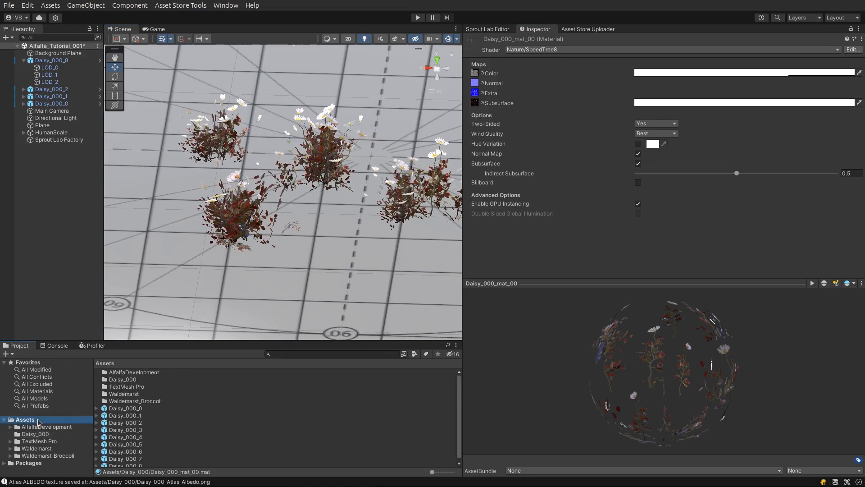
click(125, 410)
alt+drag(280, 258, 361, 233)
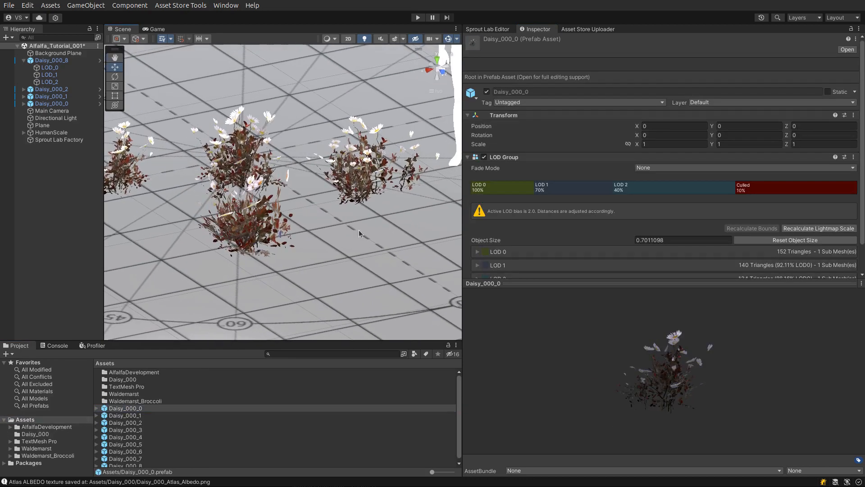
middle_drag(361, 233, 359, 275)
drag(658, 409, 591, 415)
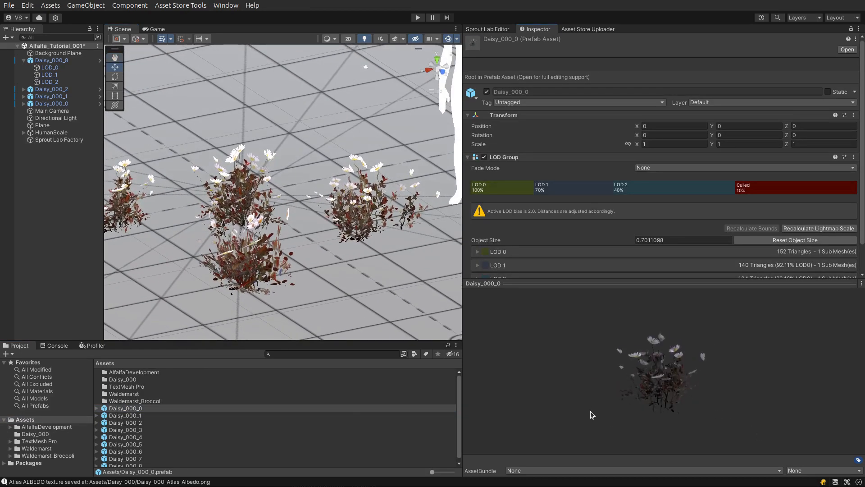
drag(652, 391, 739, 400)
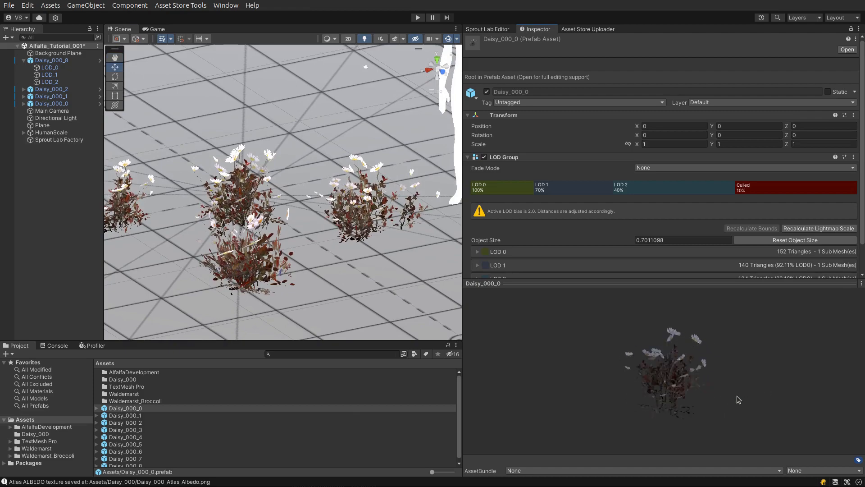